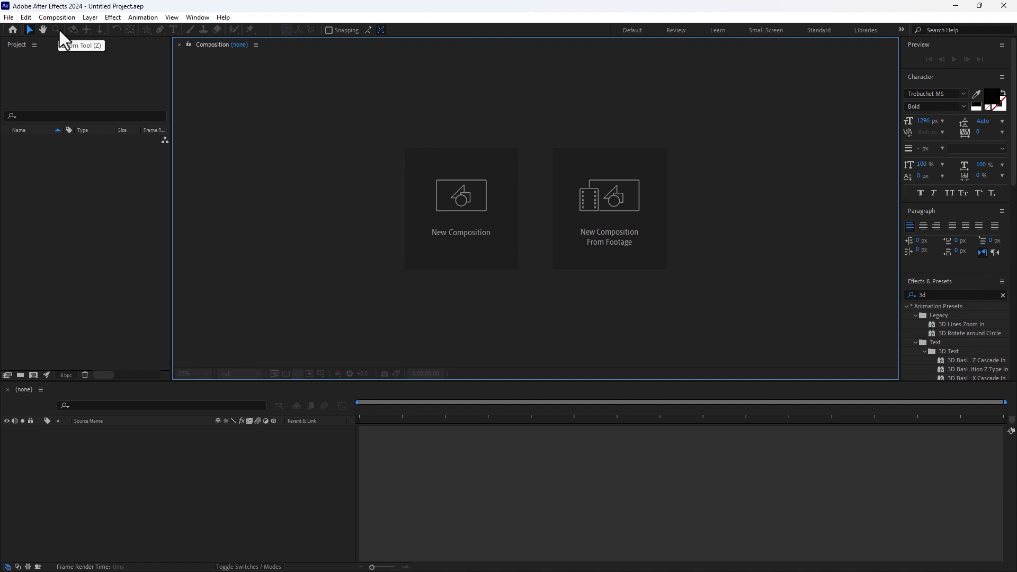
Create a new composition named Test with the 1280x720, 30 fps social media preset.
{"action": "left_click", "coordinate": [449, 209]}
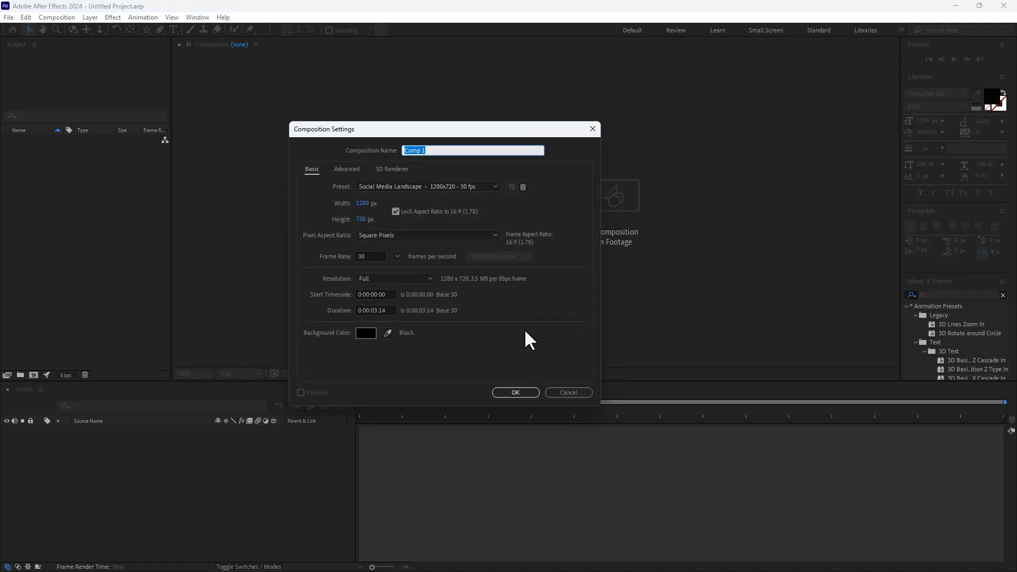
{"action": "type", "text": "Test"}
{"action": "key", "text": "Return"}
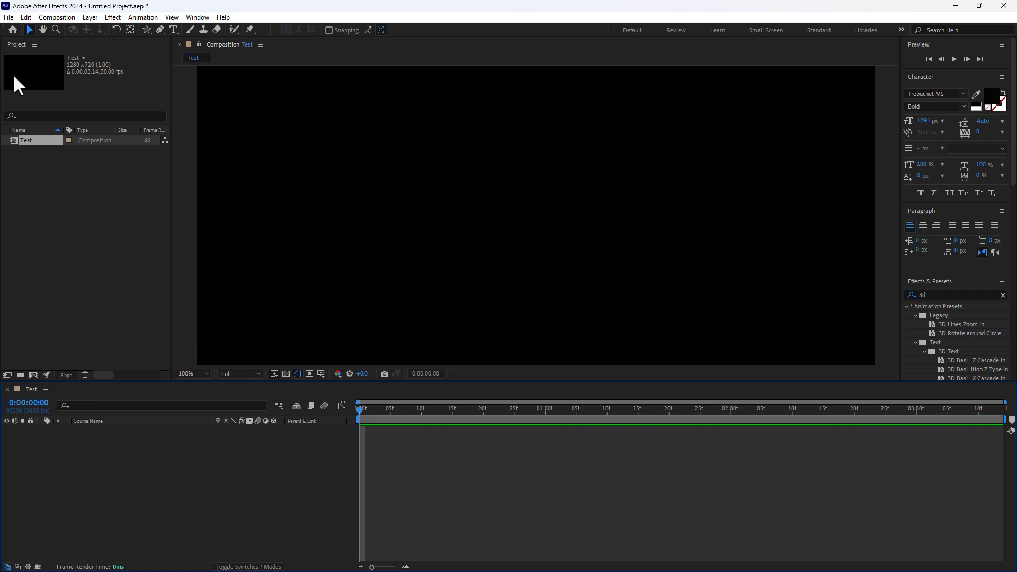
Start a new project from the Home screen, discarding the changes in the current project.
{"action": "left_click", "coordinate": [11, 30]}
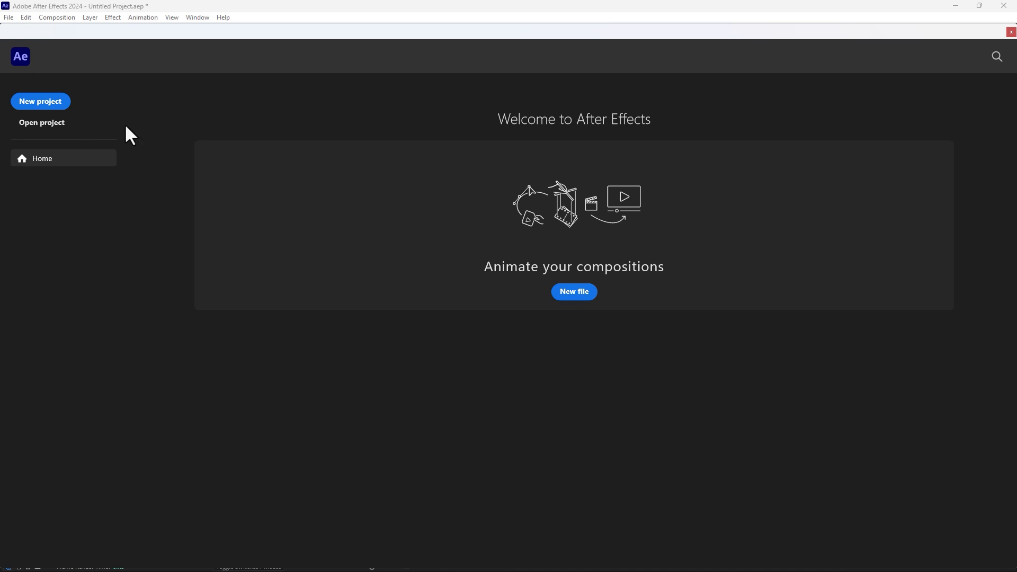
{"action": "left_click", "coordinate": [42, 102]}
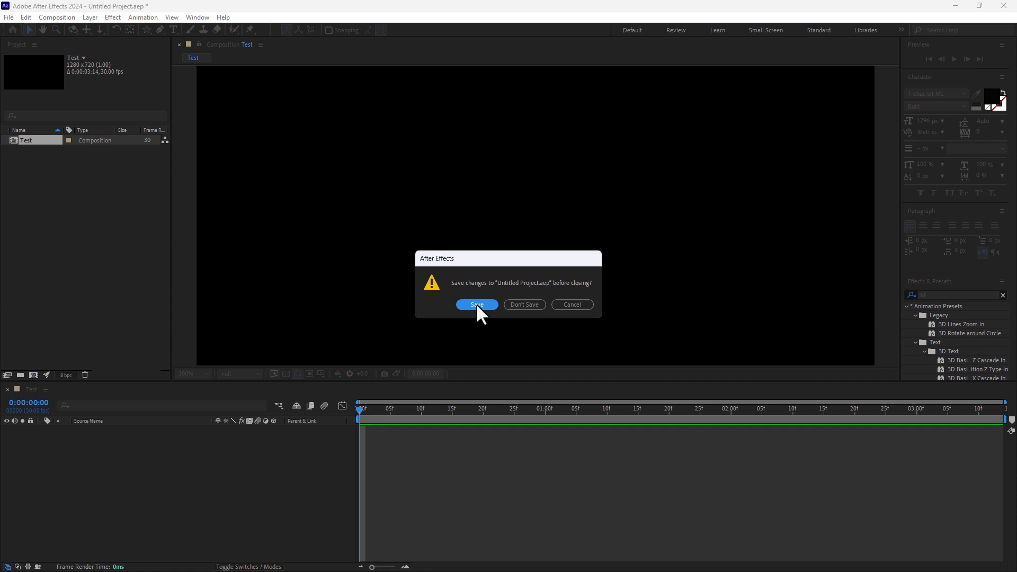
{"action": "left_click", "coordinate": [535, 306]}
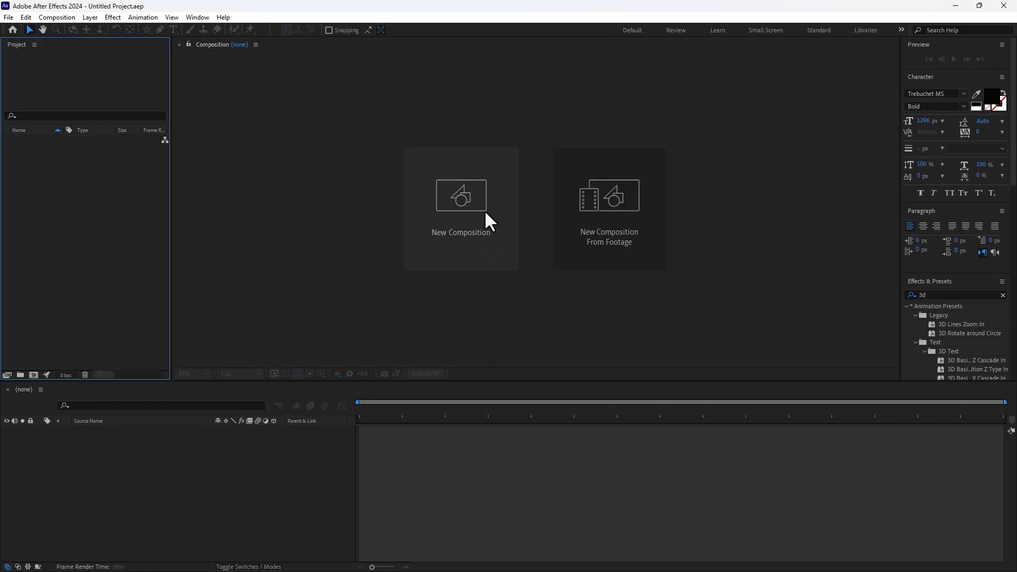
Create a composition named Test in the empty project, using the 1280x720, 30 fps preset.
{"action": "left_click", "coordinate": [484, 210]}
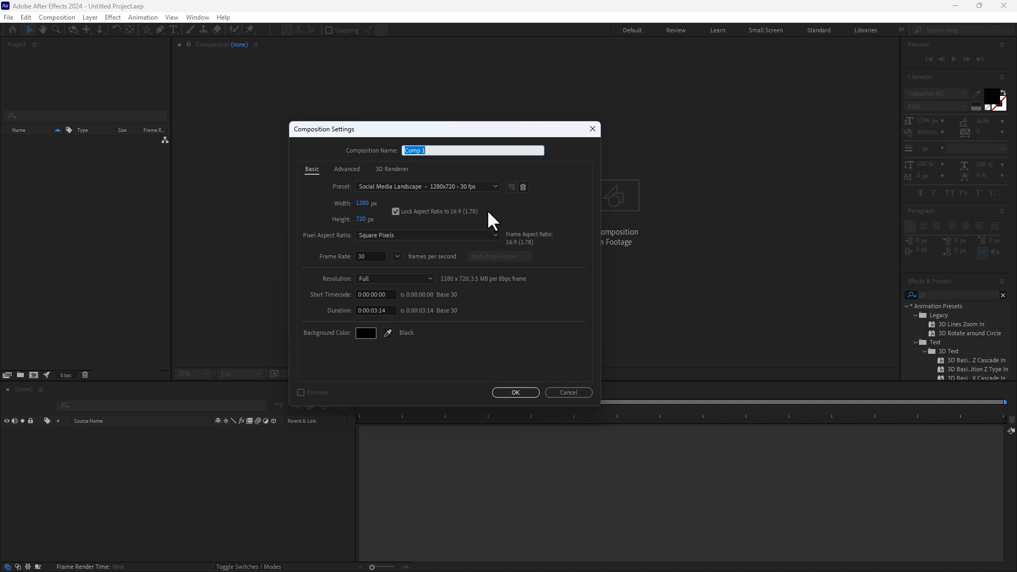
{"action": "type", "text": "Test"}
{"action": "key", "text": "Return"}
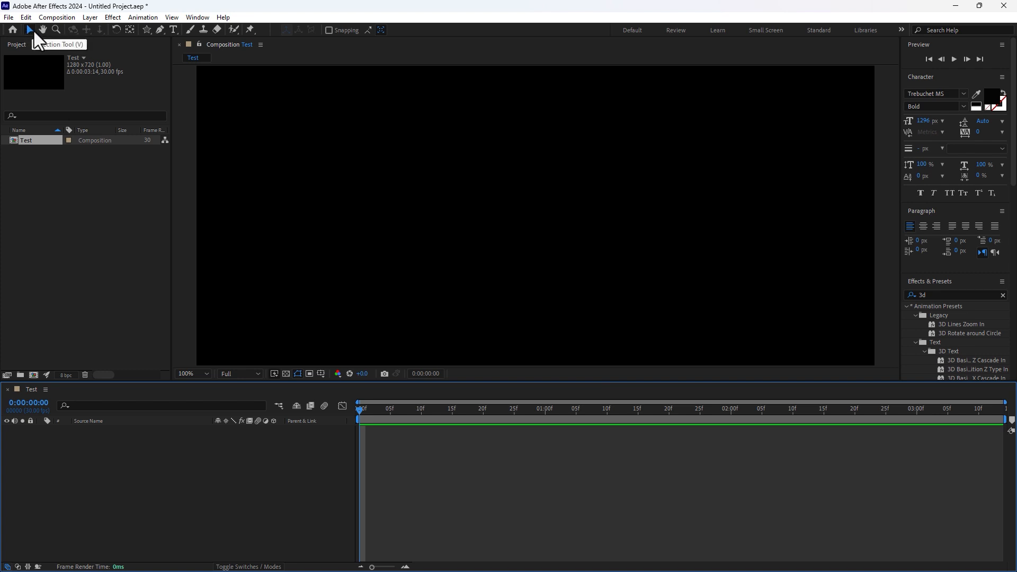
Add the text "AE CC 24" at a font size of 142 px and move it to the middle of the composition.
{"action": "left_click", "coordinate": [175, 29]}
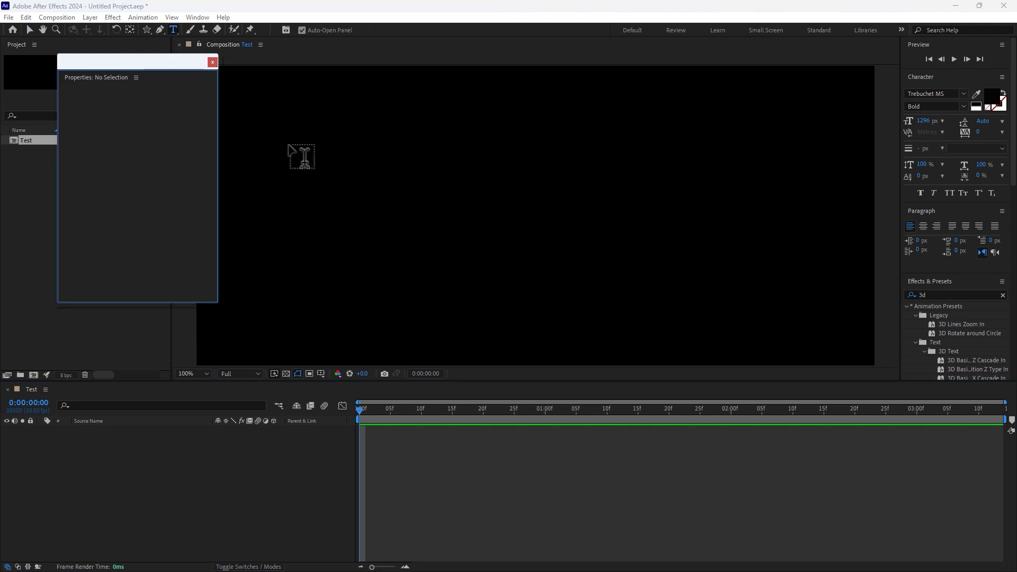
{"action": "left_click", "coordinate": [520, 224]}
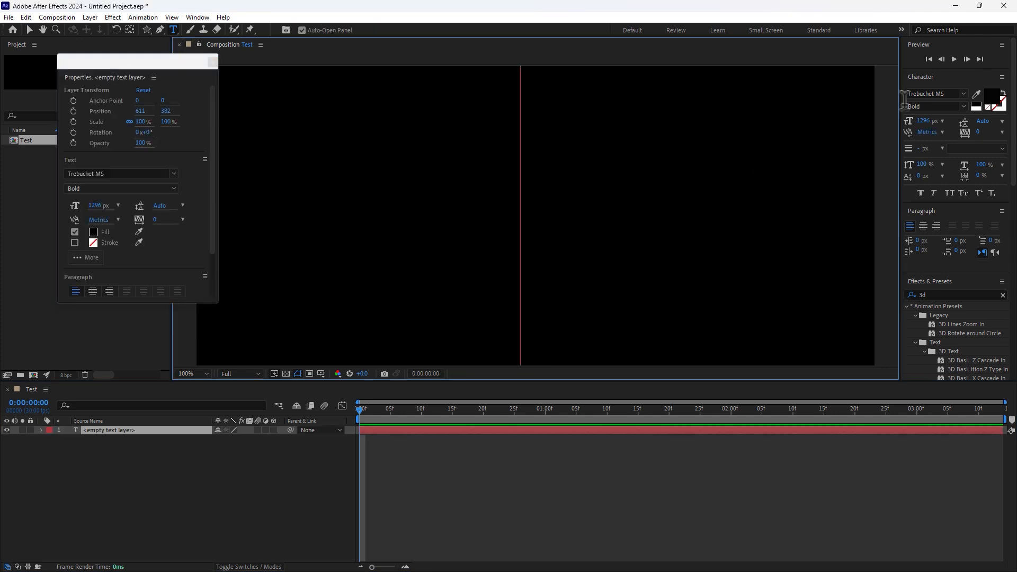
{"action": "left_click_drag", "start_coordinate": [923, 121], "coordinate": [498, 308]}
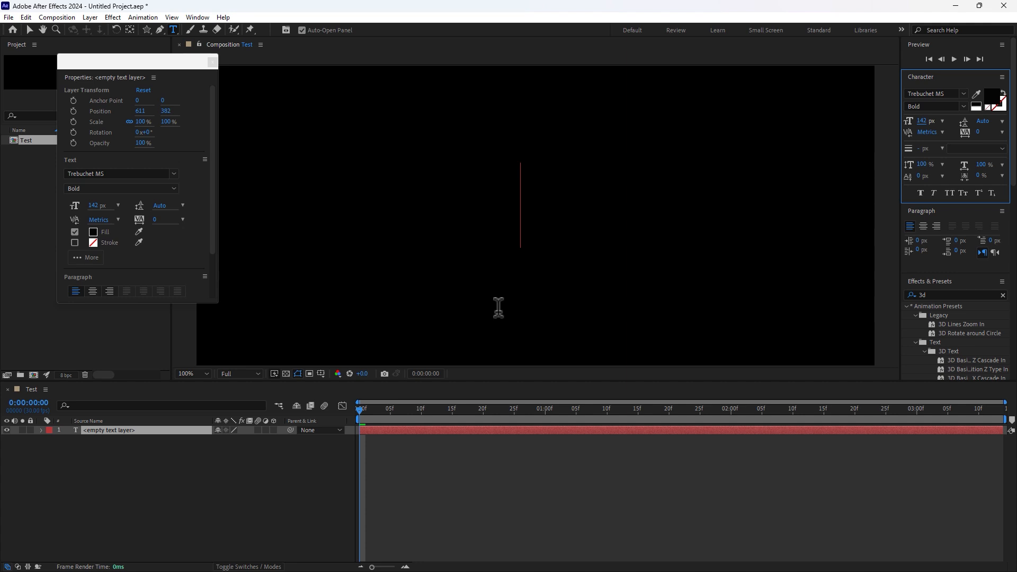
{"action": "type", "text": "AE"}
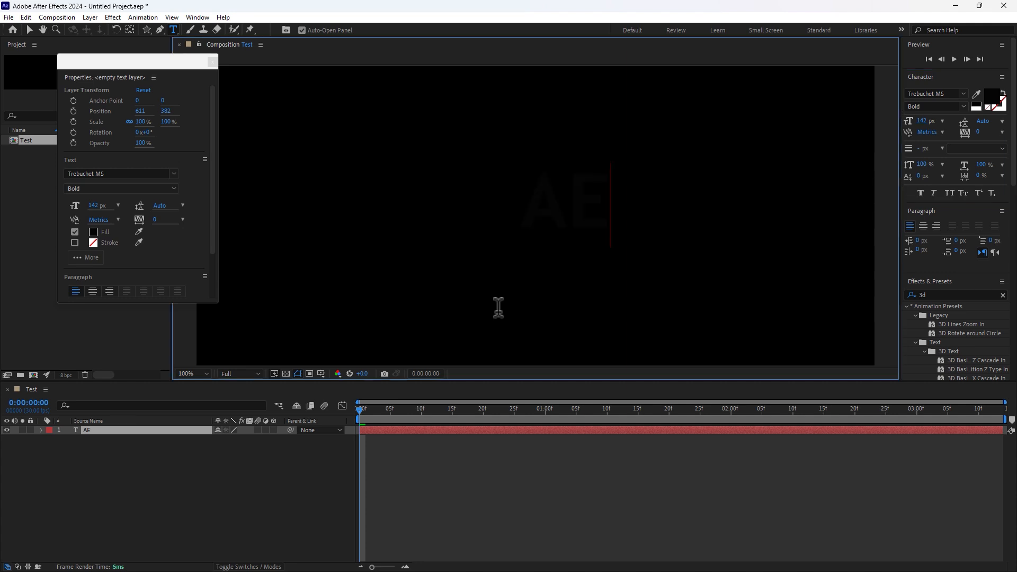
{"action": "type", "text": " CC 24"}
{"action": "left_click", "coordinate": [27, 30]}
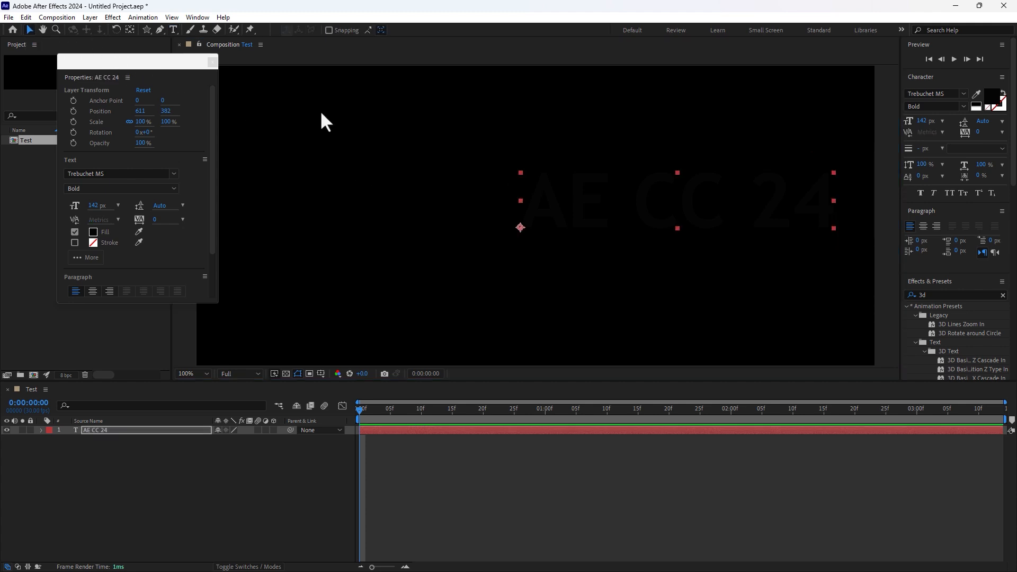
{"action": "left_click_drag", "start_coordinate": [670, 200], "coordinate": [510, 204]}
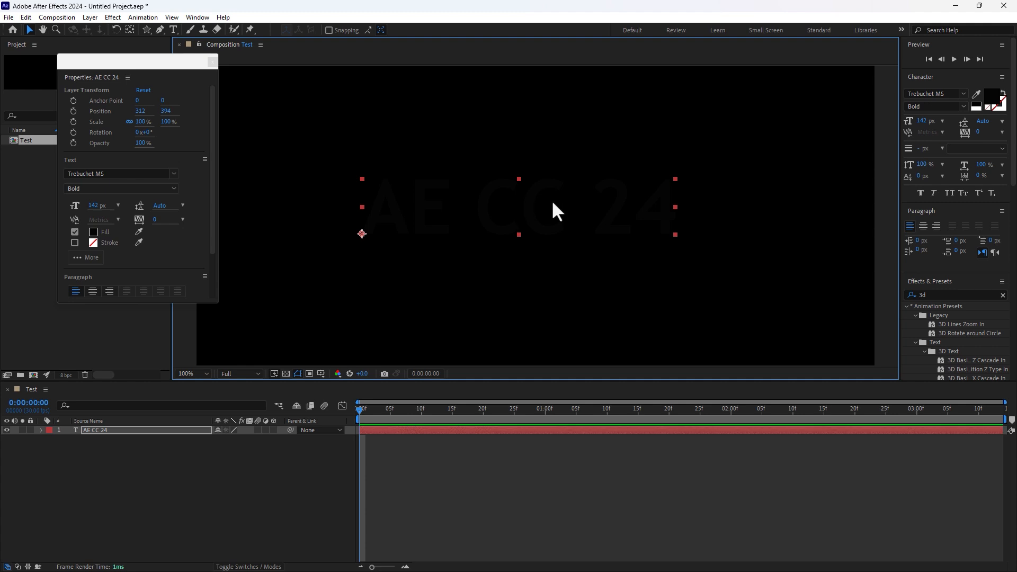
Change the text's fill color to white and close the floating Properties panel.
{"action": "left_click", "coordinate": [991, 97]}
{"action": "left_click_drag", "start_coordinate": [620, 413], "coordinate": [564, 235]}
{"action": "left_click", "coordinate": [784, 331]}
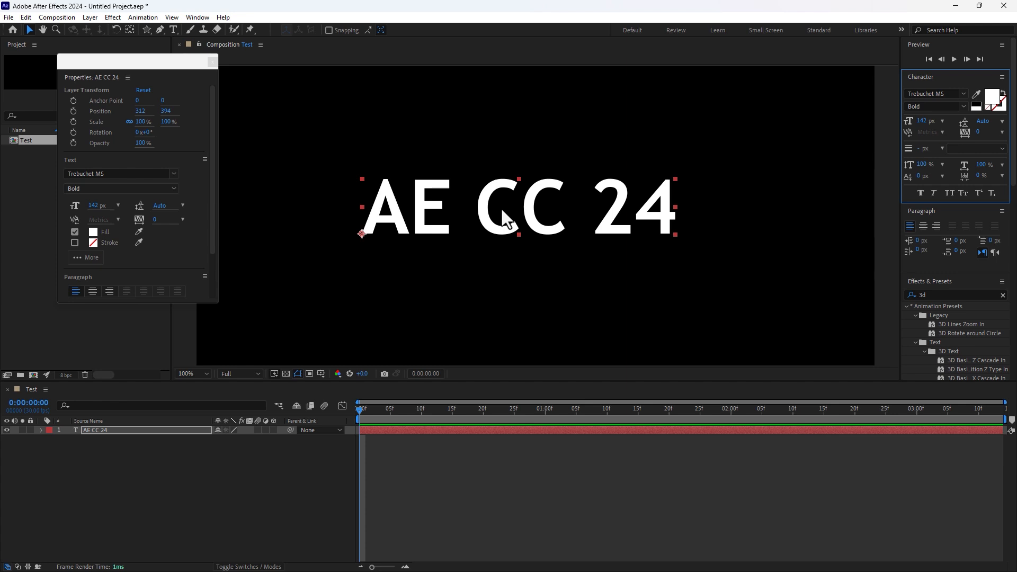
{"action": "left_click", "coordinate": [214, 62]}
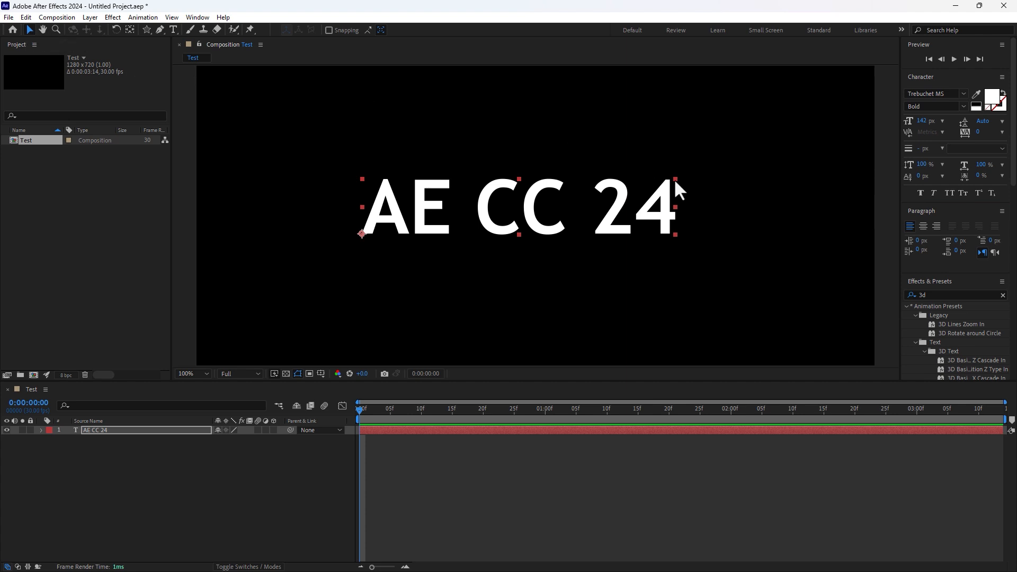
Try moving the text up near the frame's upper edge and opening it for editing.
{"action": "mouse_move", "coordinate": [675, 179]}
{"action": "left_mouse_down"}
{"action": "mouse_move", "coordinate": [651, 208]}
{"action": "mouse_move", "coordinate": [552, 226]}
{"action": "mouse_move", "coordinate": [590, 194]}
{"action": "mouse_move", "coordinate": [658, 194]}
{"action": "mouse_move", "coordinate": [621, 159]}
{"action": "mouse_move", "coordinate": [694, 173]}
{"action": "left_mouse_up"}
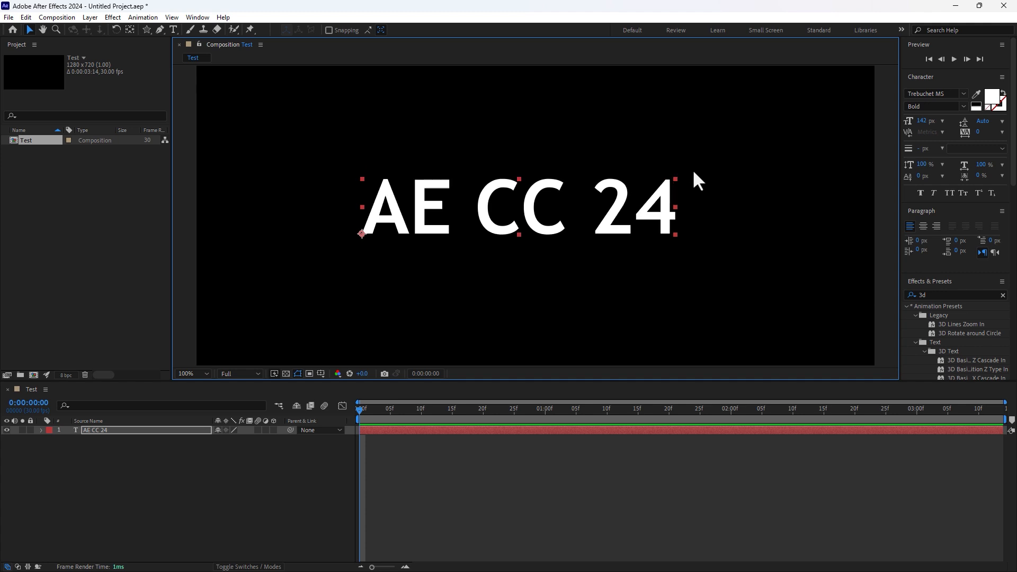
{"action": "left_click_drag", "start_coordinate": [523, 212], "coordinate": [514, 132]}
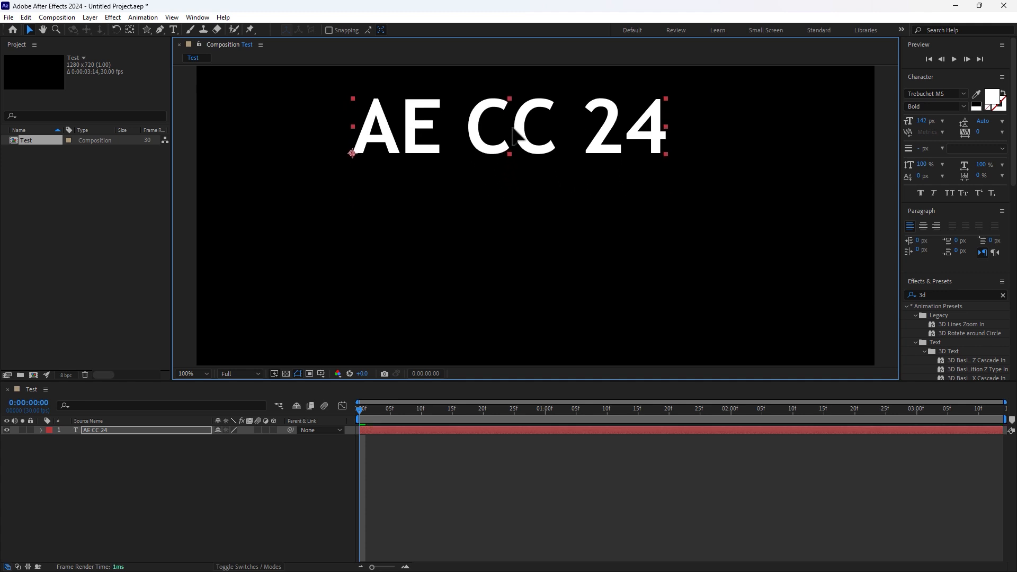
{"action": "double_click", "coordinate": [416, 133]}
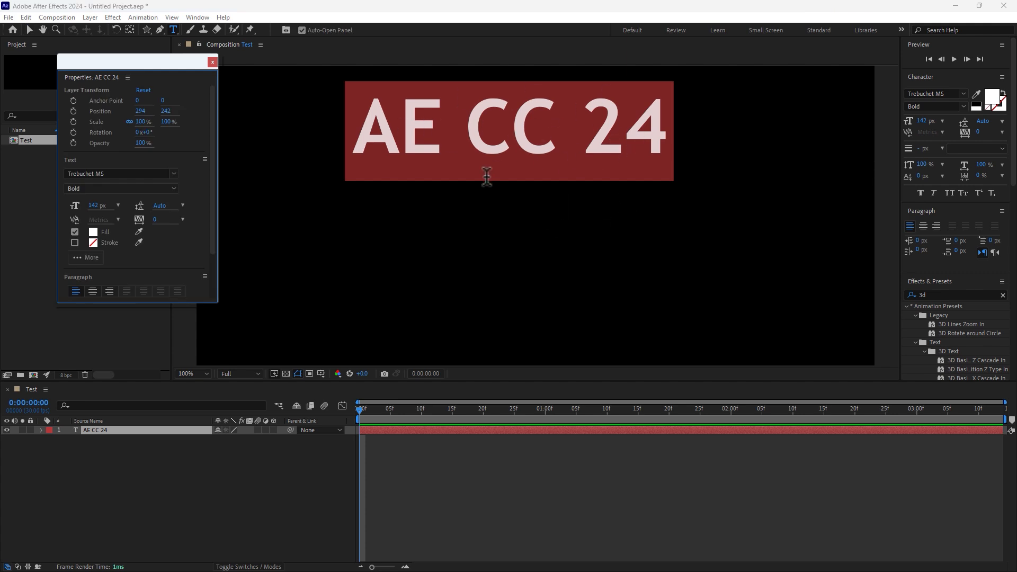
{"action": "left_click", "coordinate": [211, 62]}
Return to the Selection tool and move the text back to the middle of the composition.
{"action": "left_click", "coordinate": [24, 30]}
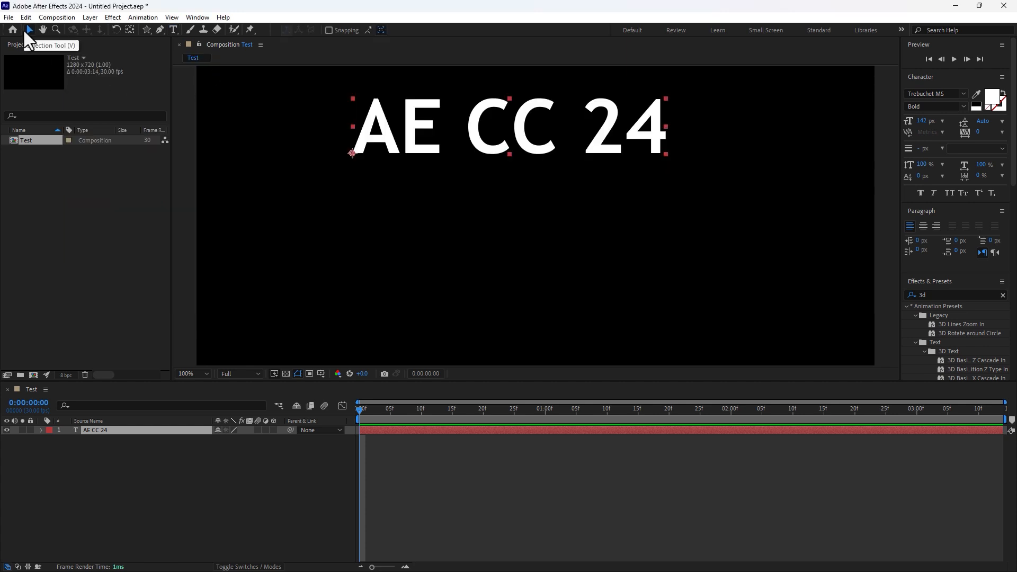
{"action": "left_click_drag", "start_coordinate": [438, 123], "coordinate": [460, 211]}
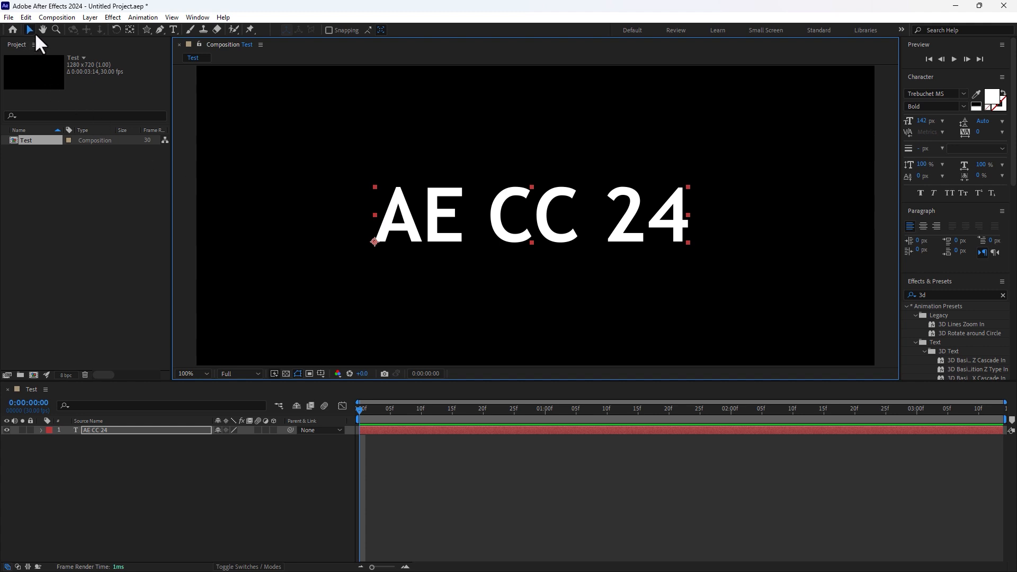
Enlarge the composition viewer and set an opacity keyframe of 0% on the AE CC 24 layer at 0:00:01:00.
{"action": "left_click_drag", "start_coordinate": [367, 415], "coordinate": [546, 418]}
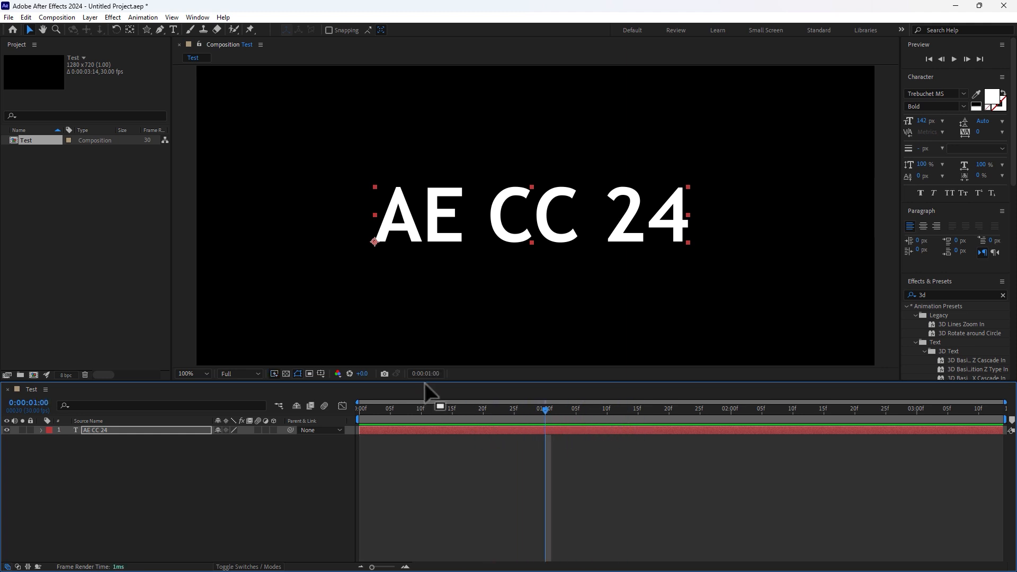
{"action": "left_click_drag", "start_coordinate": [425, 382], "coordinate": [478, 411]}
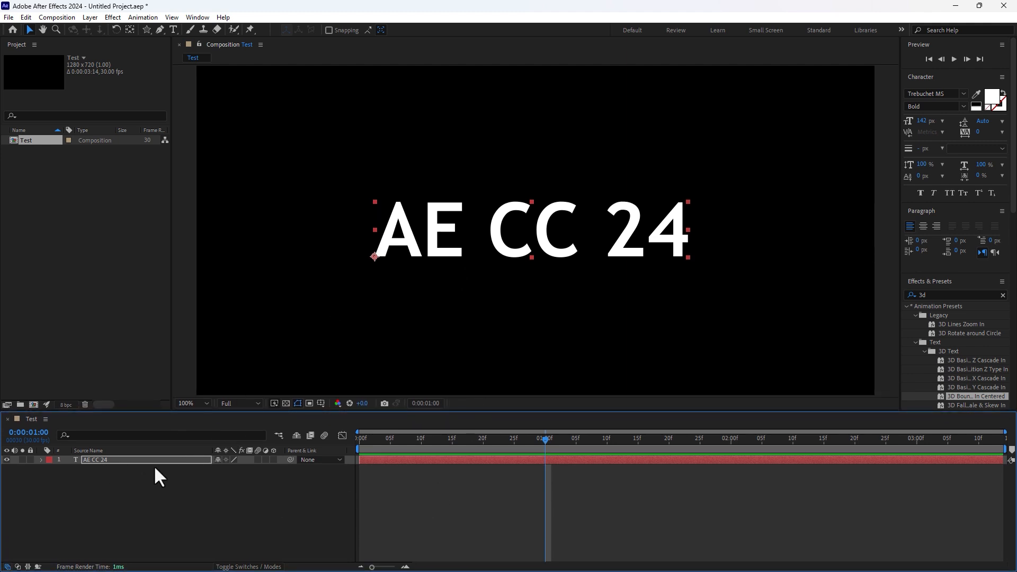
{"action": "left_click", "coordinate": [415, 241]}
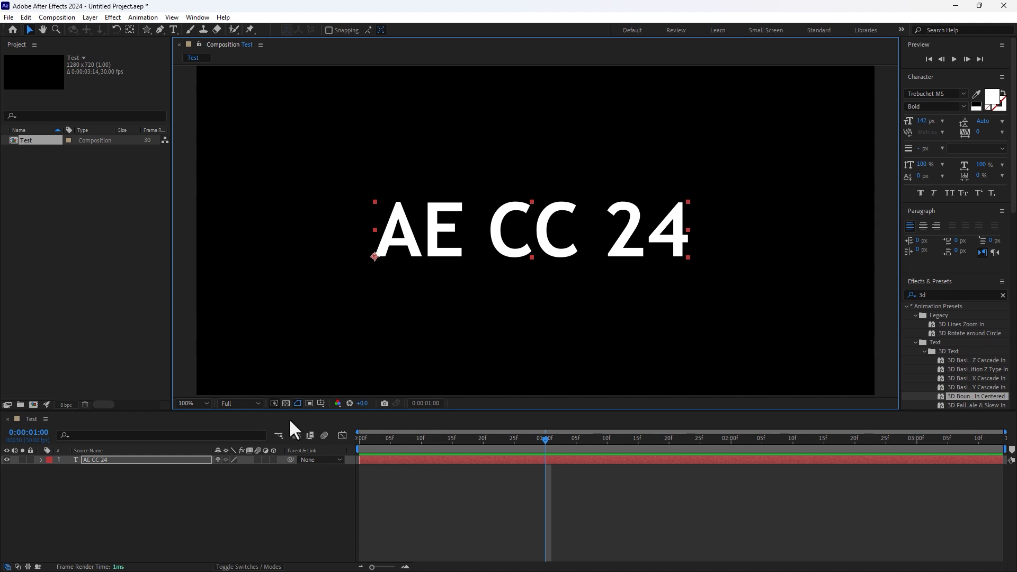
{"action": "left_click", "coordinate": [105, 462]}
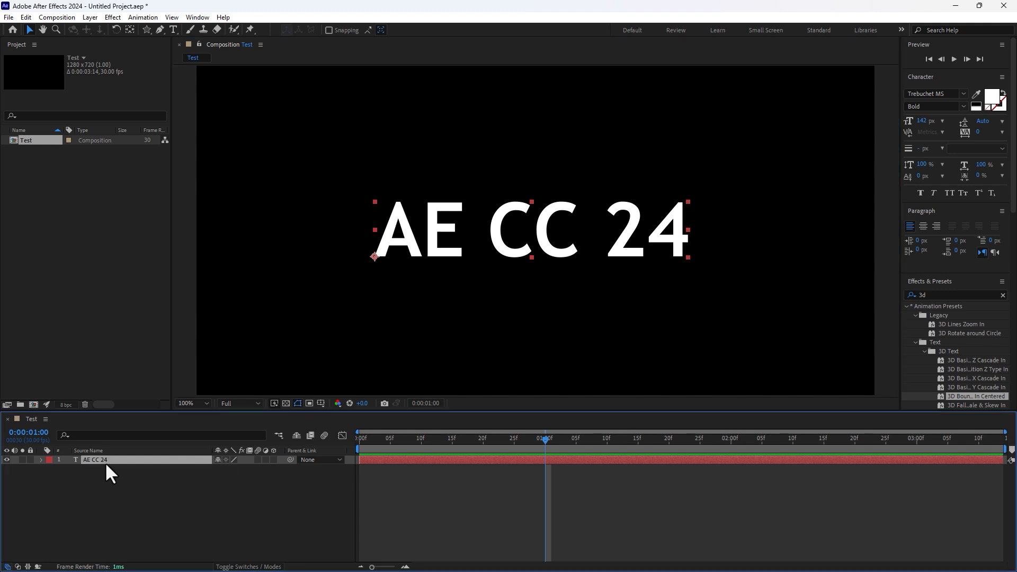
{"action": "key", "text": "t"}
{"action": "left_click_drag", "start_coordinate": [218, 470], "coordinate": [85, 477]}
{"action": "left_click", "coordinate": [68, 469]}
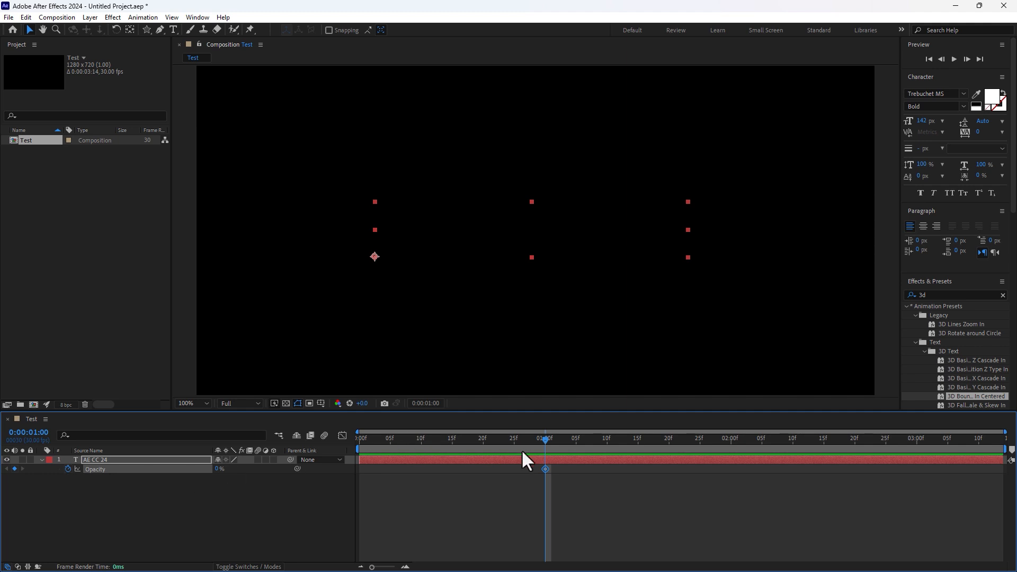
Add opacity keyframes of 100% at 0:00:01:11 and 0% at 0:00:01:21 on the text layer.
{"action": "left_click", "coordinate": [612, 443]}
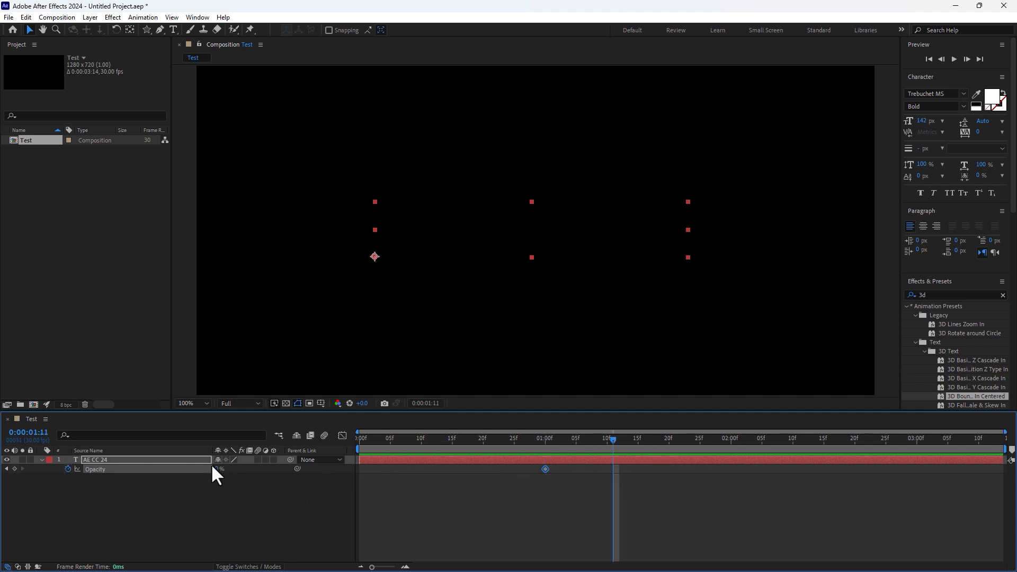
{"action": "left_click_drag", "start_coordinate": [215, 468], "coordinate": [644, 453]}
{"action": "left_click", "coordinate": [673, 444]}
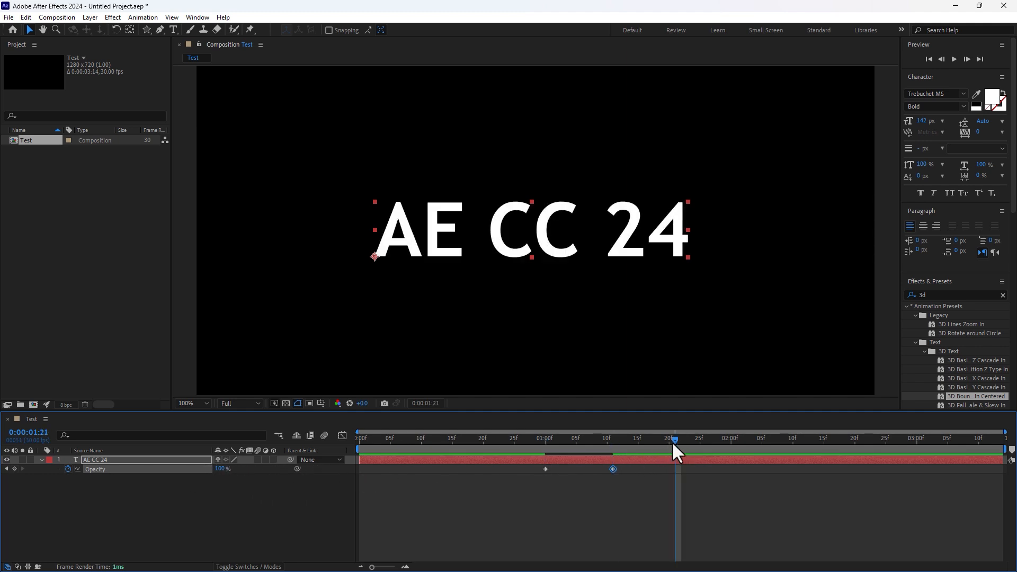
{"action": "left_click_drag", "start_coordinate": [225, 477], "coordinate": [174, 476]}
{"action": "left_click", "coordinate": [501, 511]}
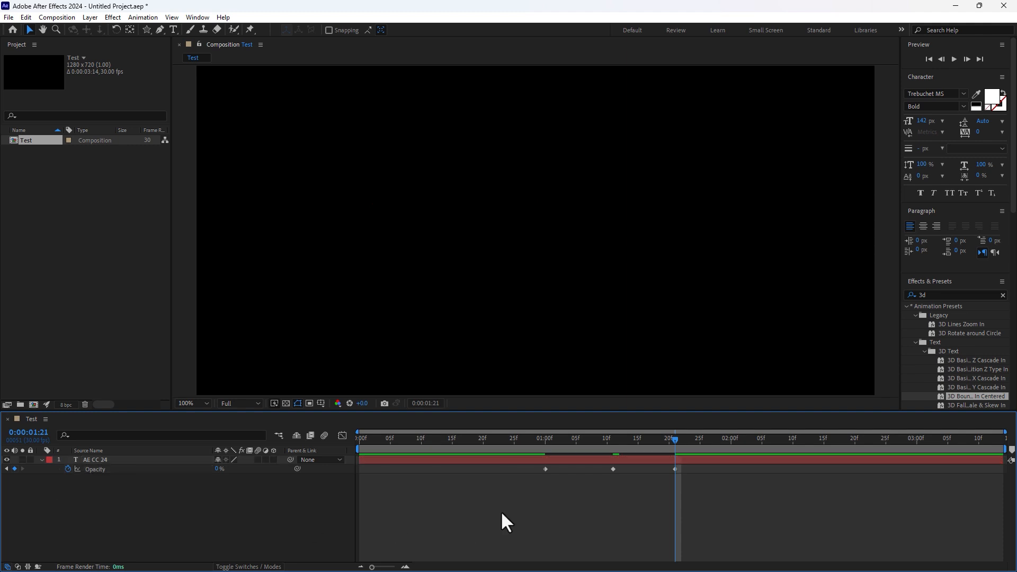
Scrub through the opacity fade up to 0:00:01:25, and collapse and redisplay the layer's opacity keyframes.
{"action": "left_click", "coordinate": [484, 440]}
{"action": "left_click_drag", "start_coordinate": [485, 441], "coordinate": [700, 443]}
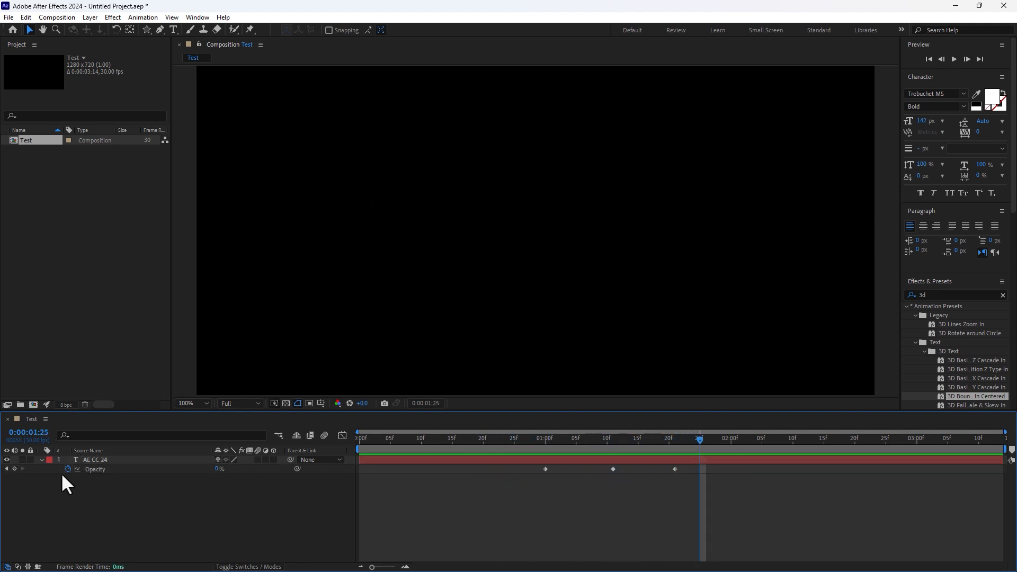
{"action": "left_click", "coordinate": [41, 459]}
{"action": "left_click", "coordinate": [69, 460]}
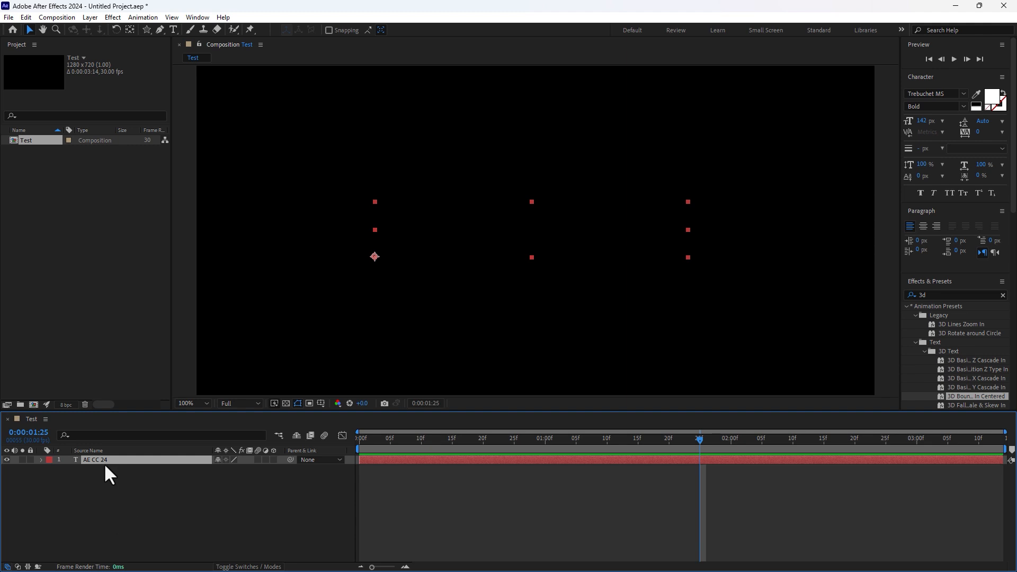
{"action": "key", "text": "t"}
{"action": "left_click", "coordinate": [141, 505]}
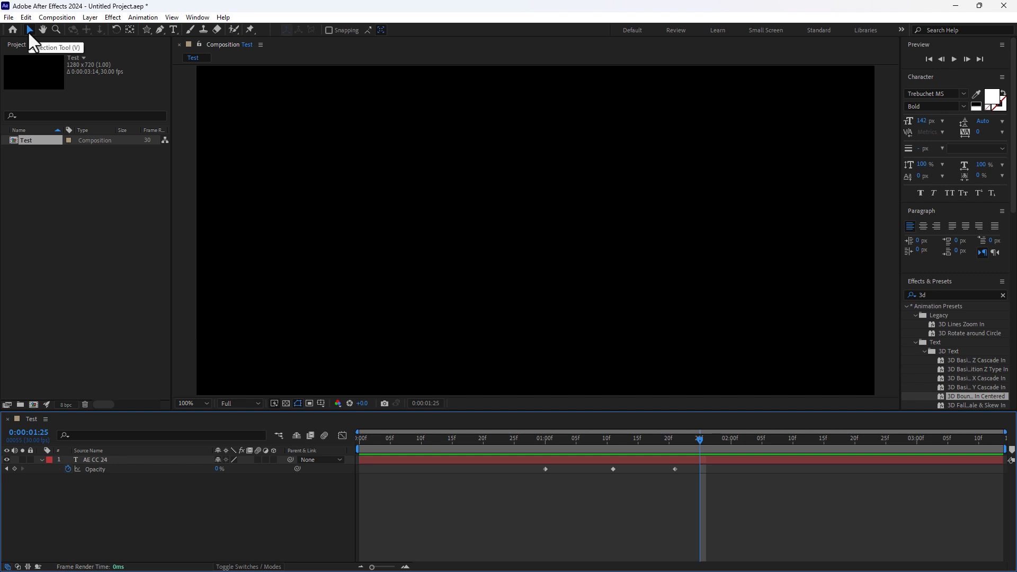
Move the middle opacity keyframe to 0:00:01:10 and deselect it.
{"action": "left_click", "coordinate": [613, 469]}
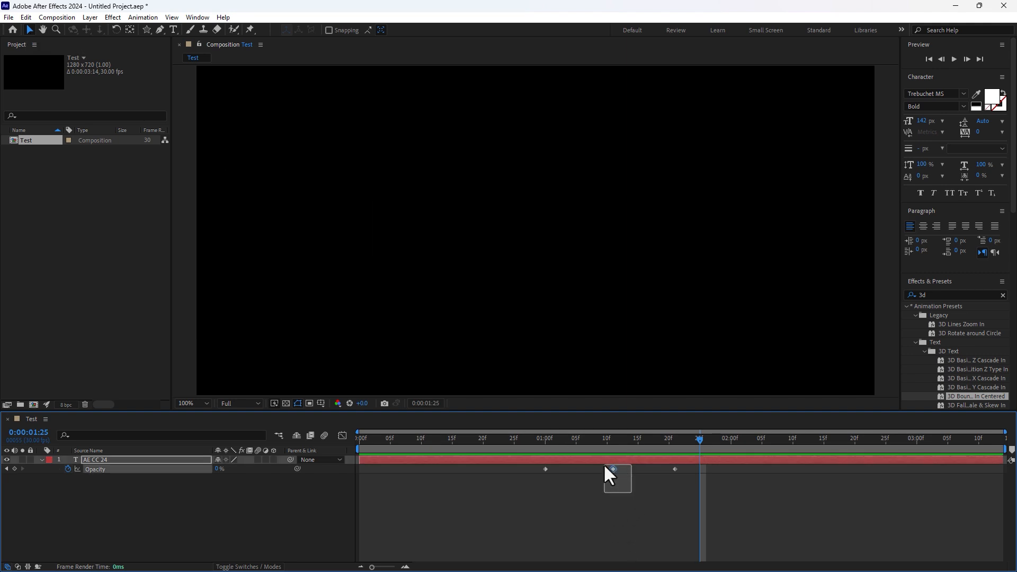
{"action": "mouse_move", "coordinate": [612, 469]}
{"action": "left_mouse_down"}
{"action": "mouse_move", "coordinate": [630, 469]}
{"action": "mouse_move", "coordinate": [606, 467]}
{"action": "left_mouse_up"}
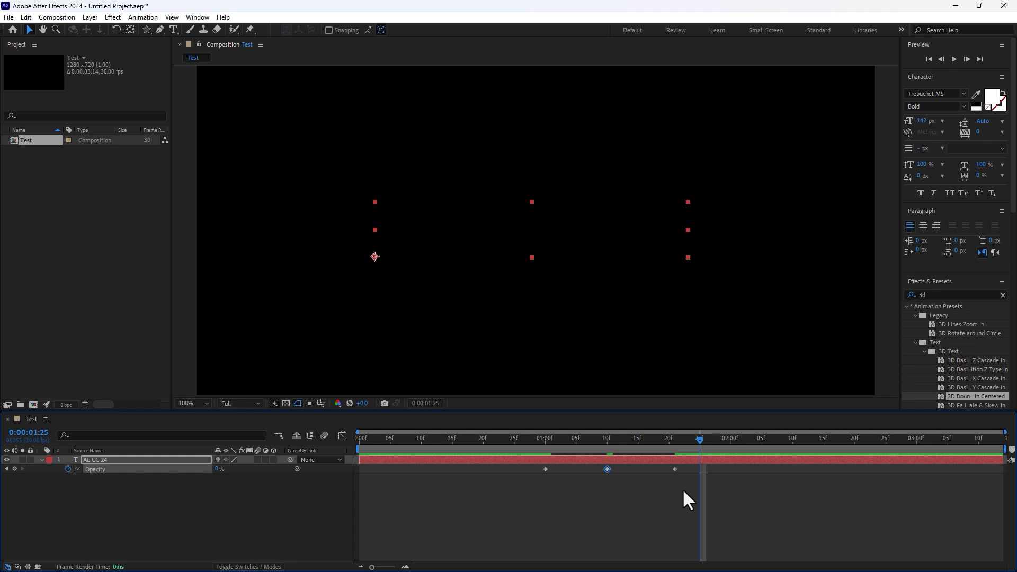
{"action": "left_click_drag", "start_coordinate": [683, 490], "coordinate": [516, 467]}
{"action": "mouse_move", "coordinate": [607, 469]}
{"action": "left_mouse_down"}
{"action": "mouse_move", "coordinate": [620, 468]}
{"action": "mouse_move", "coordinate": [608, 472]}
{"action": "left_mouse_up"}
{"action": "left_click", "coordinate": [589, 517]}
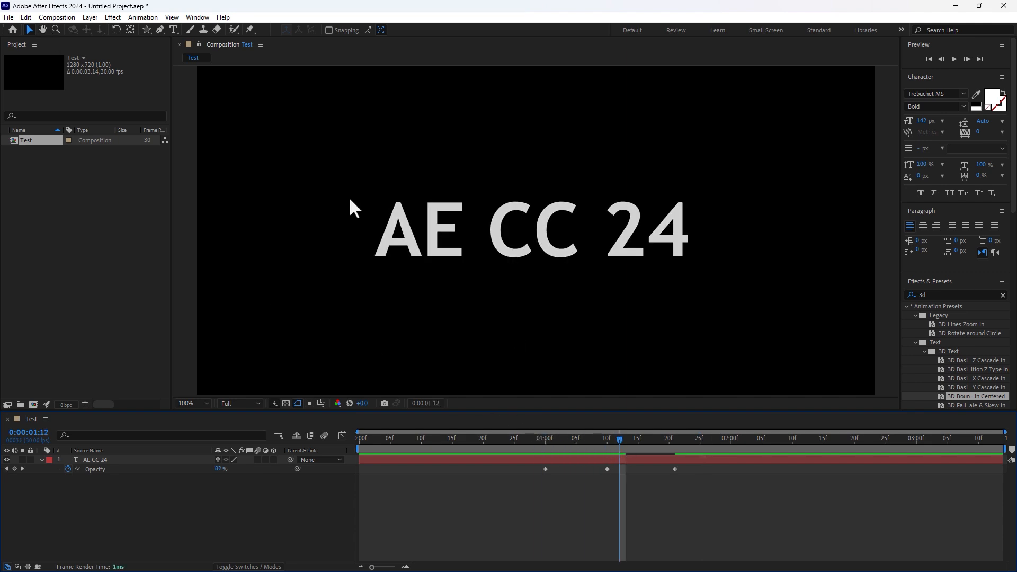
Pan the composition view with the Hand tool, set the current time to 0:00:00:20, and pan the zoomed-in timeline before zooming it out.
{"action": "left_click", "coordinate": [43, 30]}
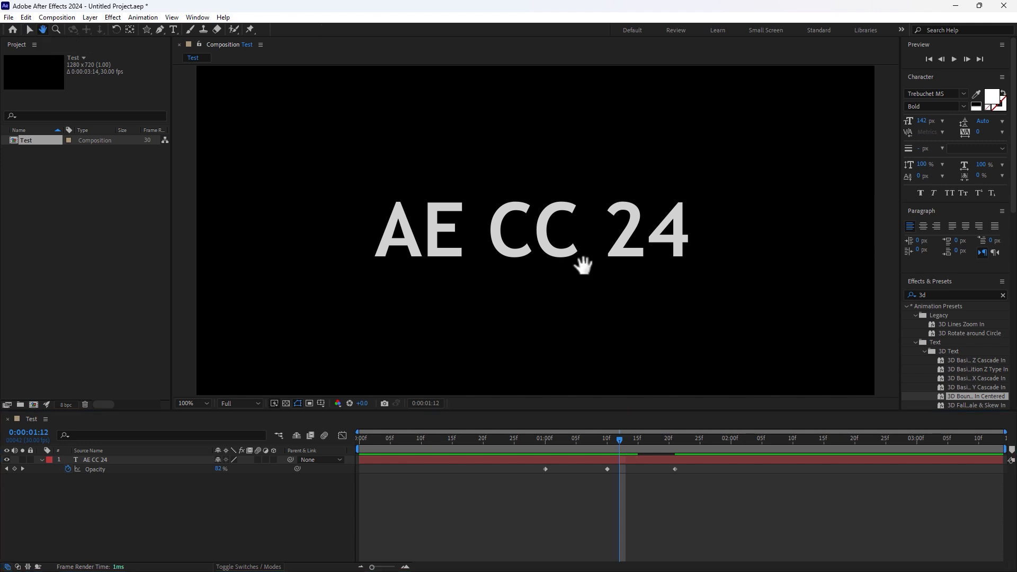
{"action": "left_click_drag", "start_coordinate": [583, 265], "coordinate": [561, 218]}
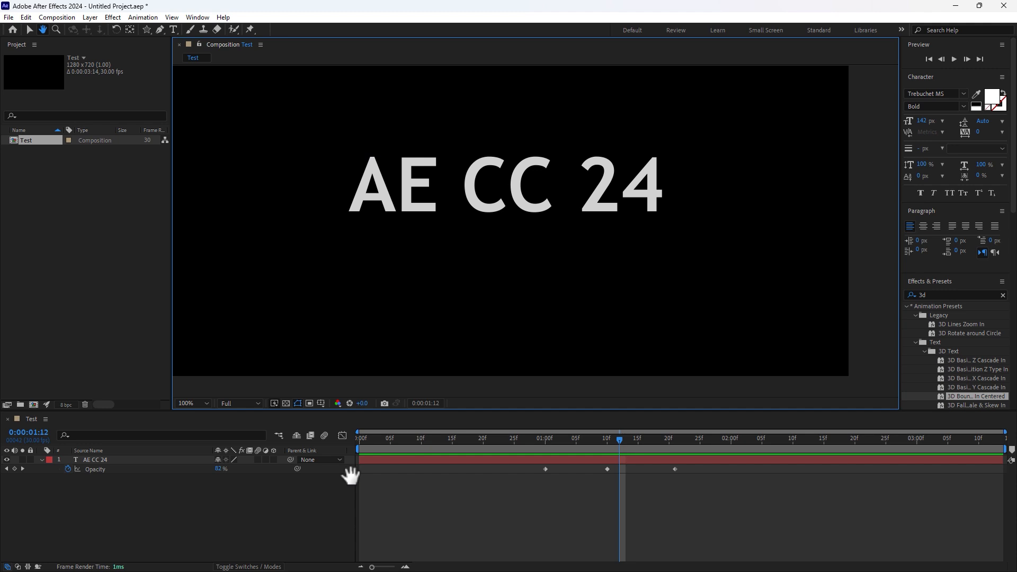
{"action": "left_click", "coordinate": [483, 440]}
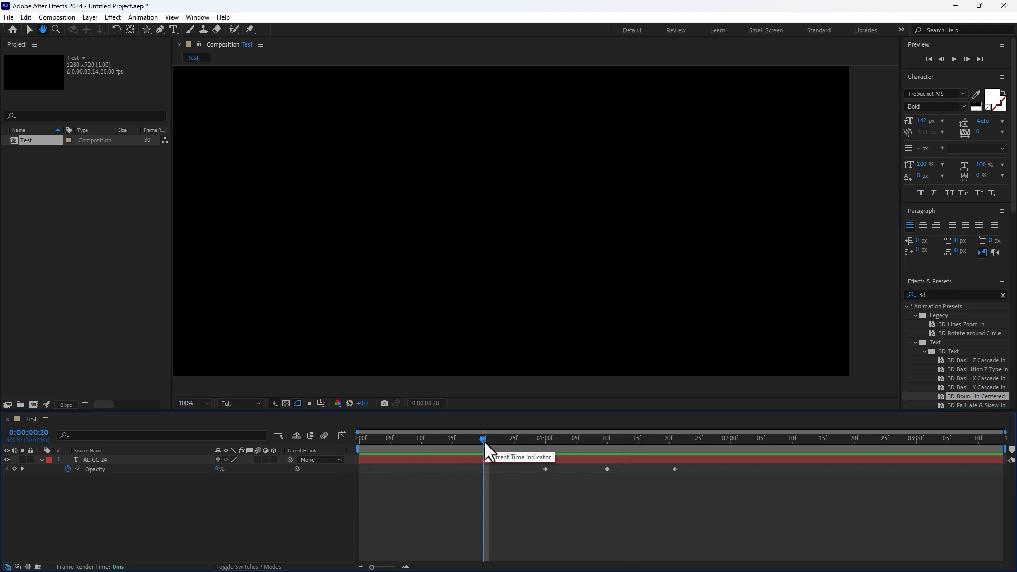
{"action": "key", "text": "semicolon"}
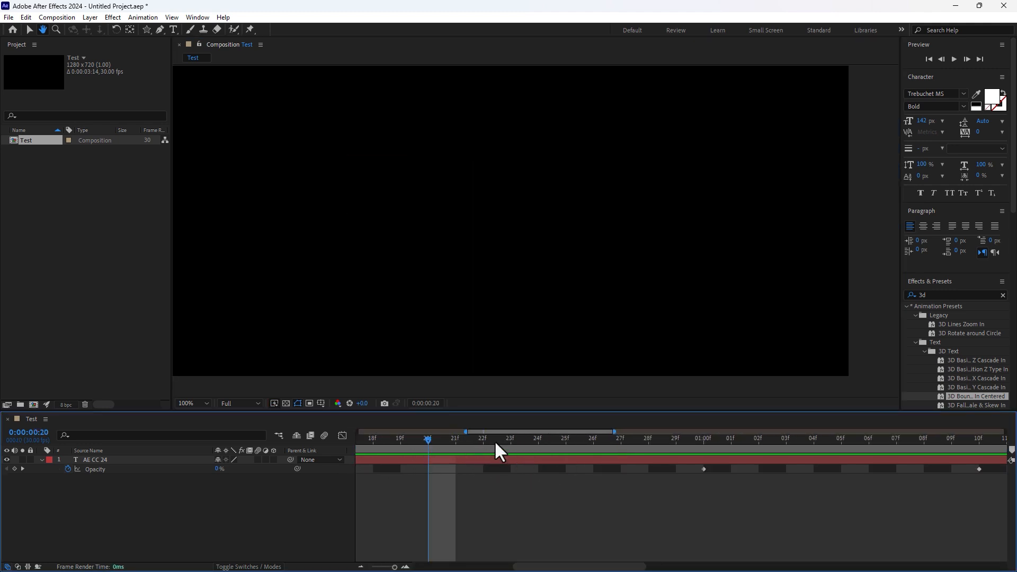
{"action": "left_click_drag", "start_coordinate": [536, 479], "coordinate": [673, 461]}
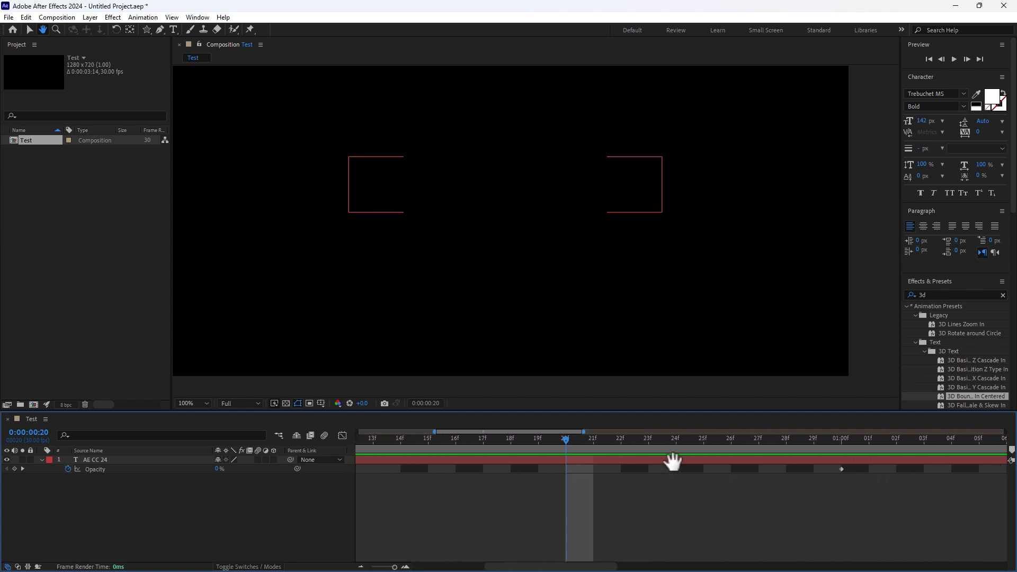
{"action": "key", "text": "semicolon"}
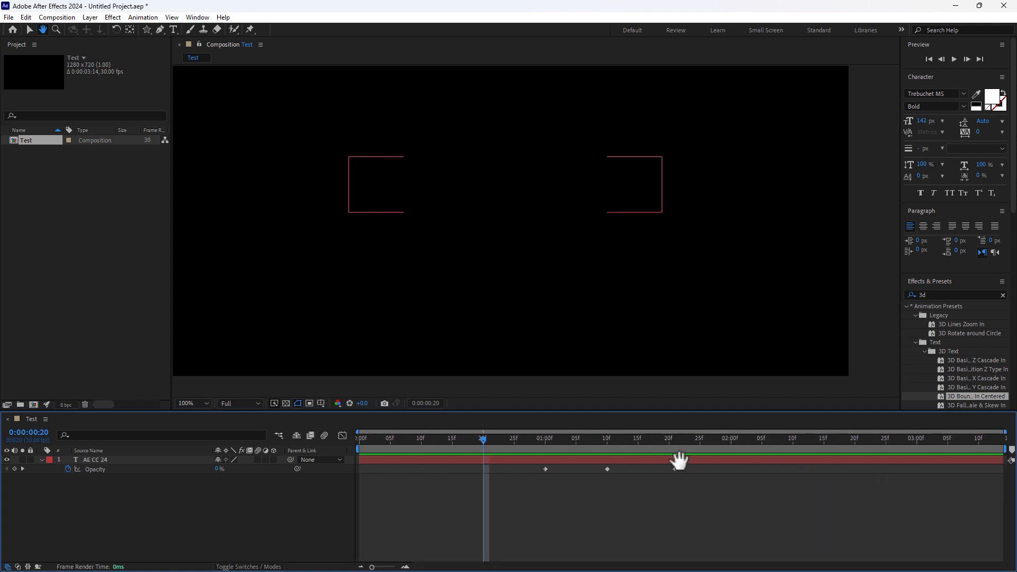
Set the current time to 0:00:01:10, pan the composition back toward the centre, and set its magnification to Fit.
{"action": "left_click", "coordinate": [609, 444]}
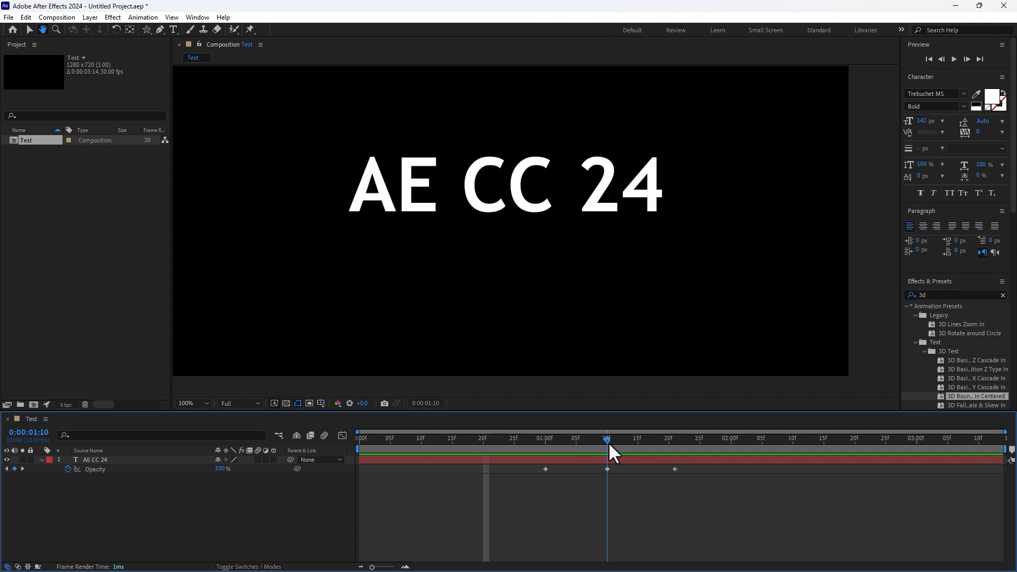
{"action": "left_click_drag", "start_coordinate": [484, 170], "coordinate": [551, 223]}
{"action": "left_click", "coordinate": [191, 404]}
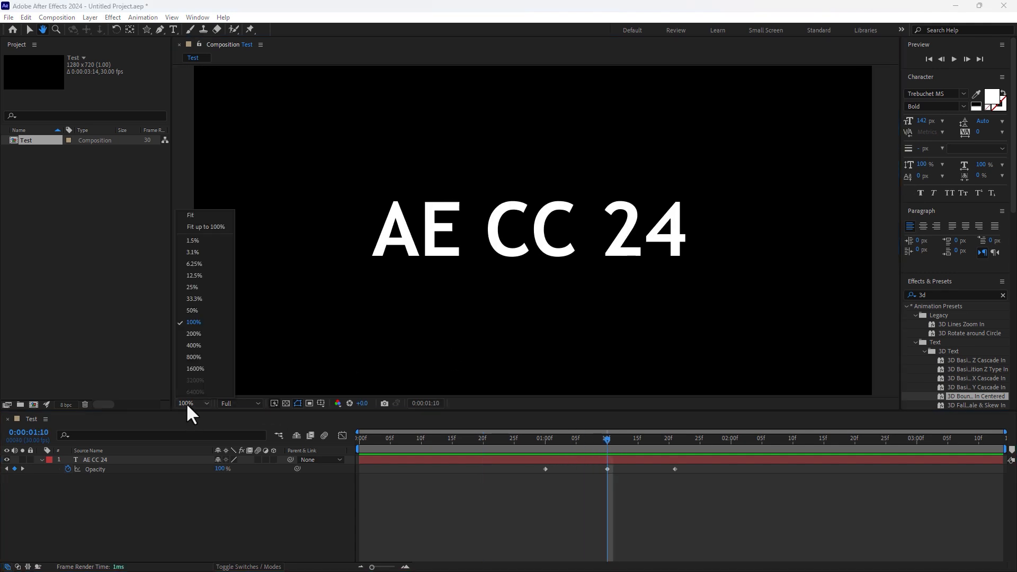
{"action": "left_click", "coordinate": [207, 215]}
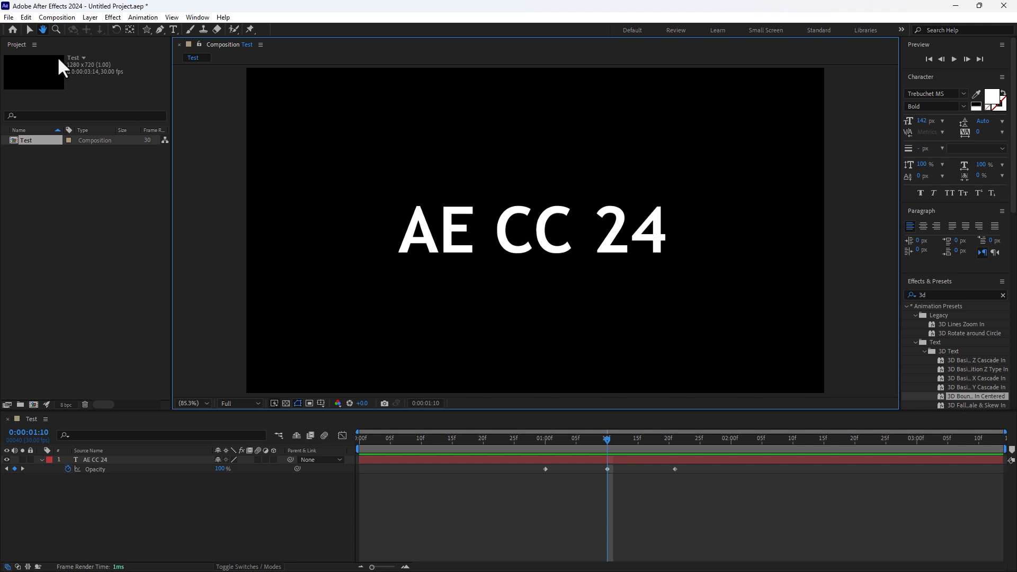
Magnify the 24 in the text up to 400% with the Zoom tool, and restore the composition view to Fit.
{"action": "left_click", "coordinate": [55, 29]}
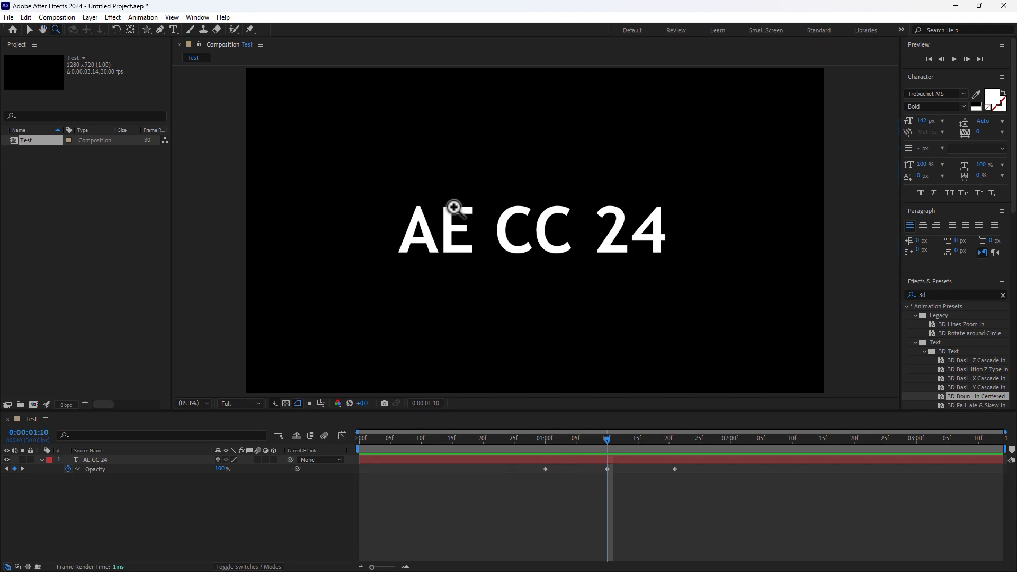
{"action": "left_click_drag", "start_coordinate": [372, 184], "coordinate": [703, 277]}
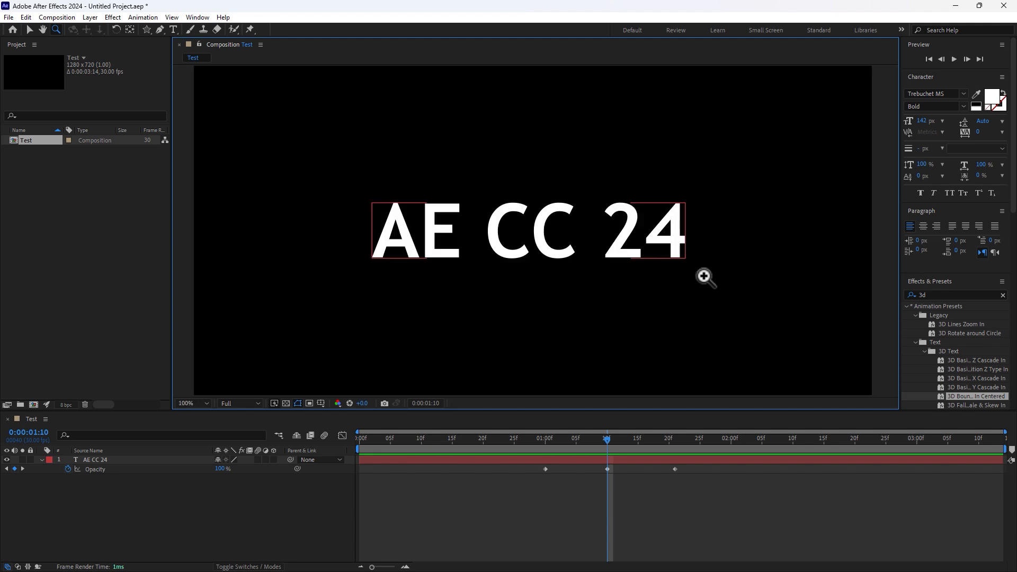
{"action": "left_click_drag", "start_coordinate": [606, 177], "coordinate": [693, 293]}
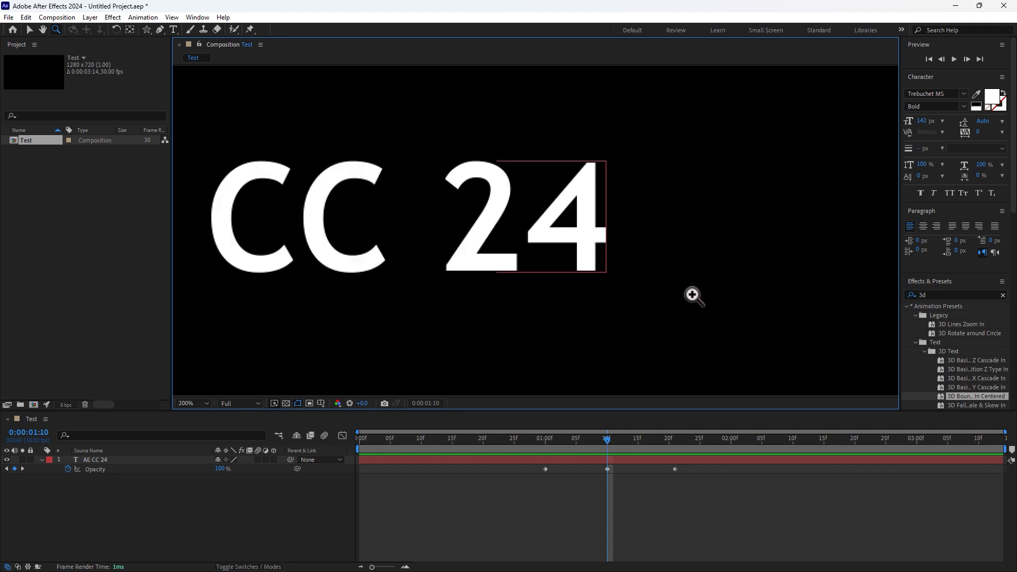
{"action": "left_click_drag", "start_coordinate": [525, 152], "coordinate": [657, 303]}
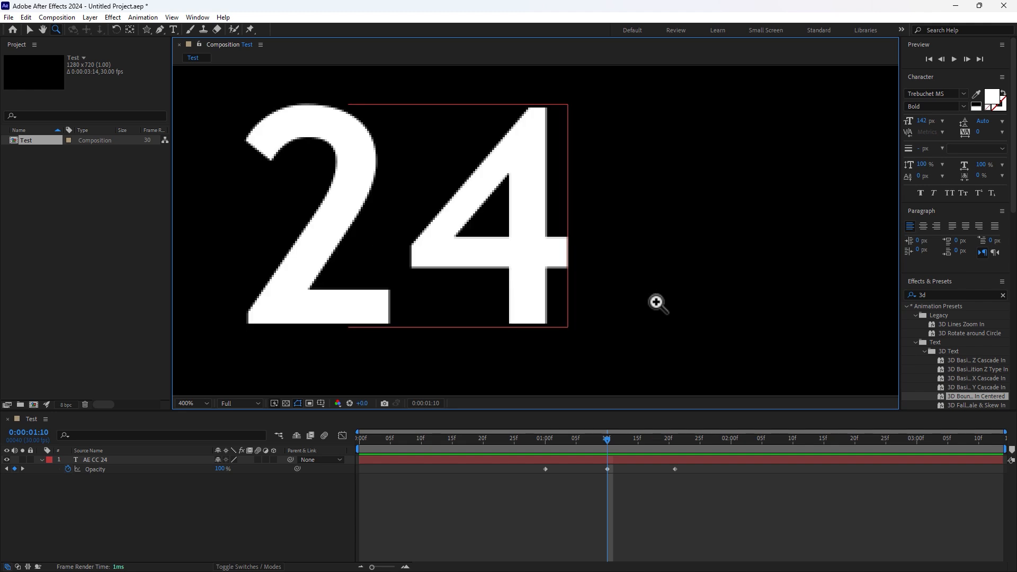
{"action": "left_click", "coordinate": [189, 403]}
{"action": "left_click", "coordinate": [194, 215]}
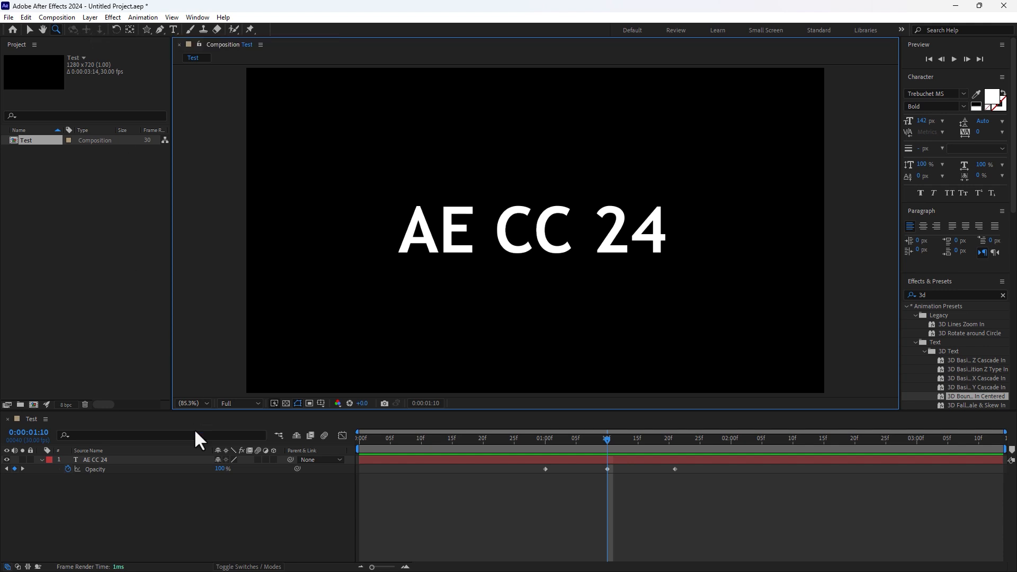
Make the AE CC 24 layer 3D and bring it closer along Z, and duplicate it with the copy pushed farther back.
{"action": "left_click", "coordinate": [159, 461]}
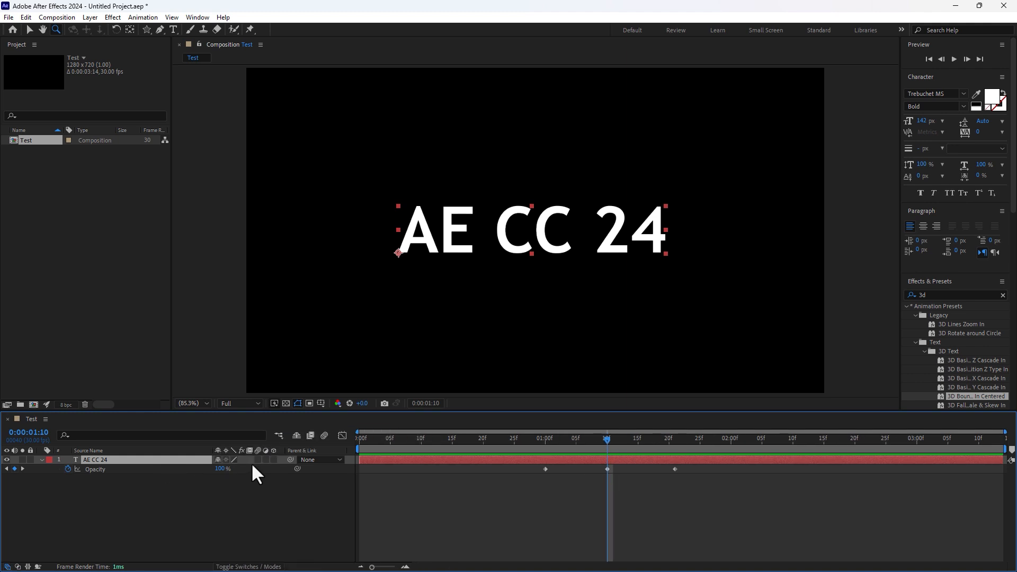
{"action": "left_click", "coordinate": [273, 460]}
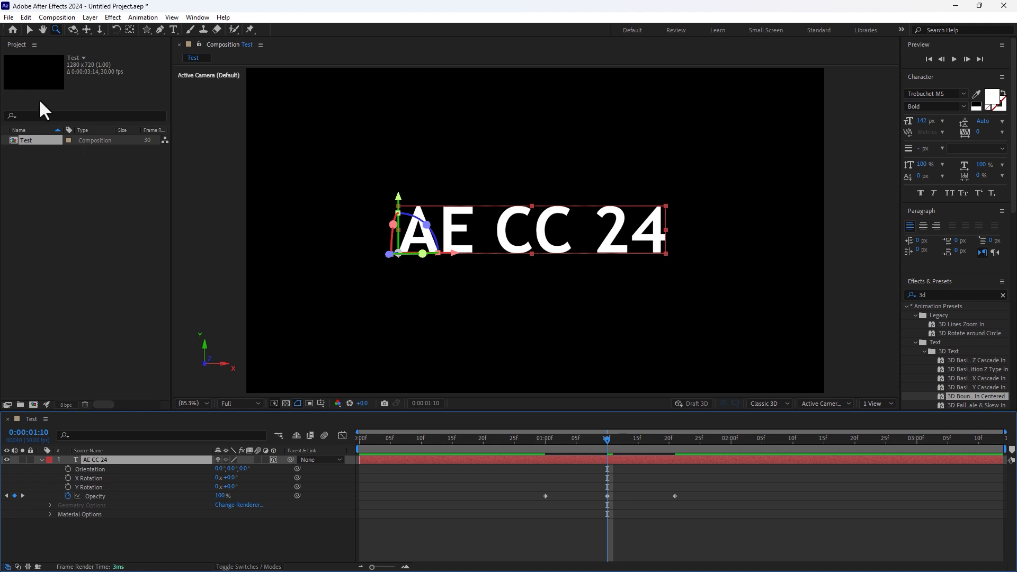
{"action": "left_click", "coordinate": [27, 30]}
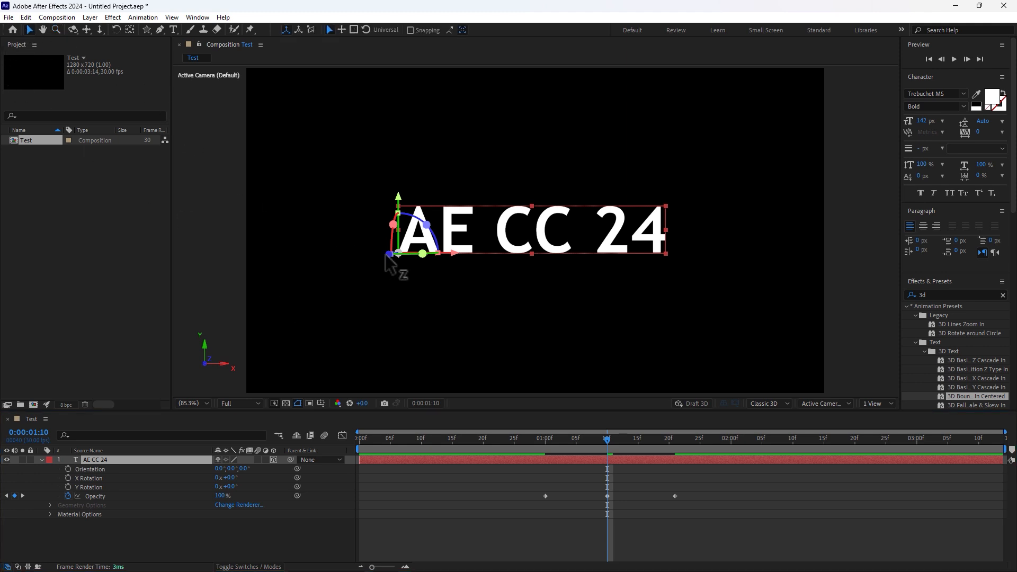
{"action": "left_click_drag", "start_coordinate": [386, 256], "coordinate": [334, 273]}
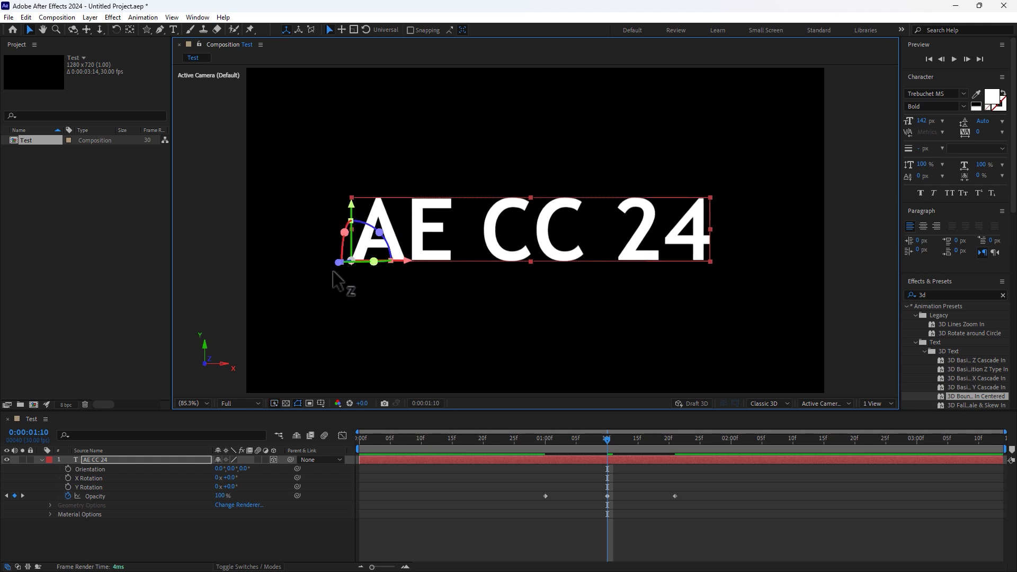
{"action": "key", "text": "ctrl+d"}
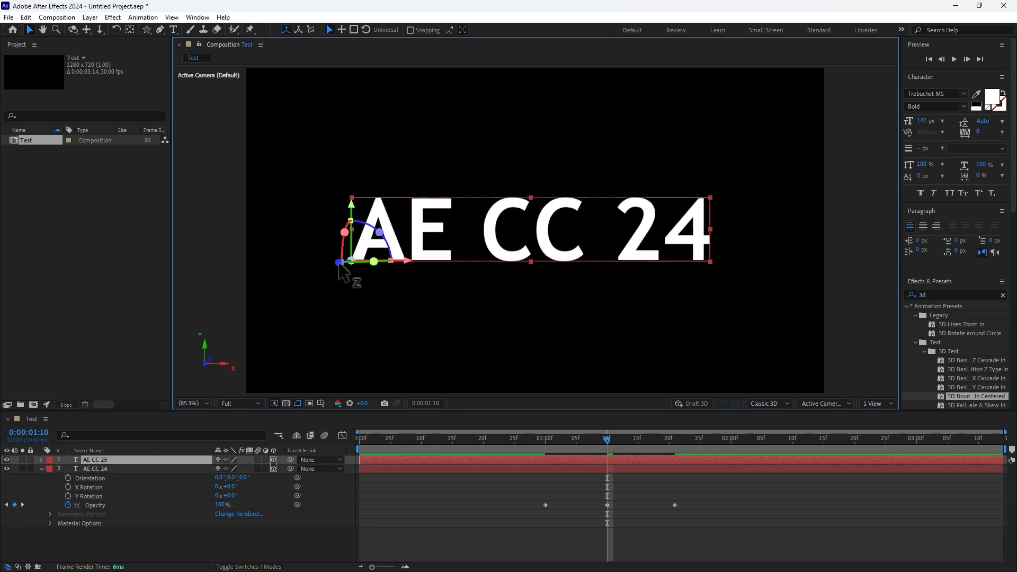
{"action": "left_click_drag", "start_coordinate": [342, 271], "coordinate": [379, 261]}
Add a two-node camera named Camera 1 with the 24mm preset to the composition.
{"action": "right_click", "coordinate": [266, 529]}
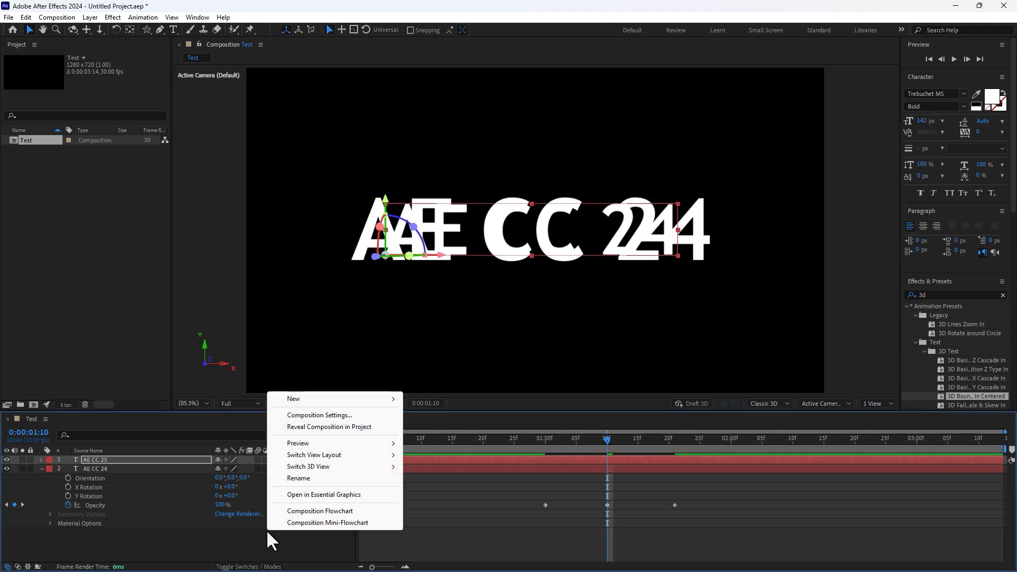
{"action": "mouse_move", "coordinate": [336, 396]}
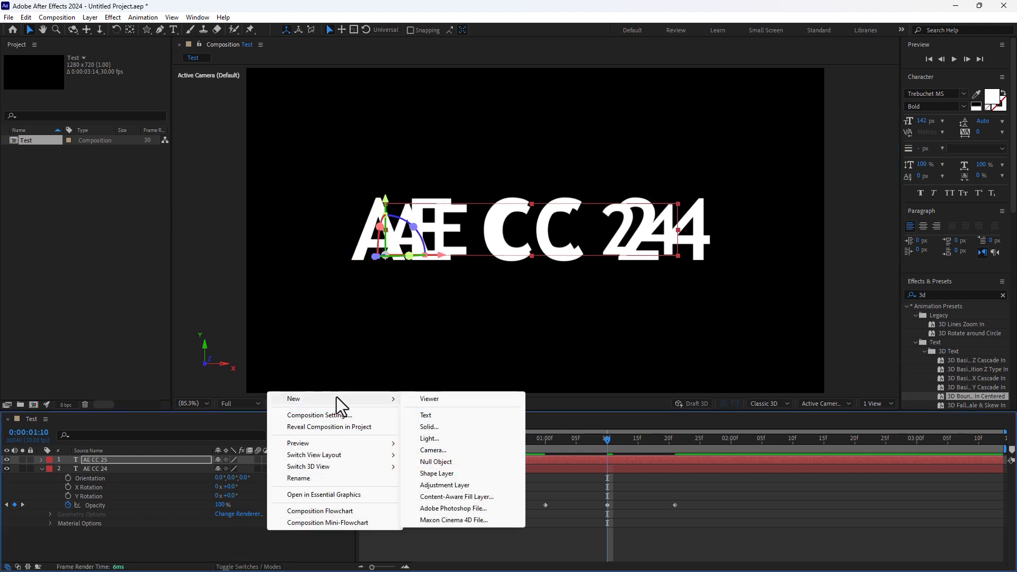
{"action": "left_click", "coordinate": [438, 450]}
{"action": "left_click", "coordinate": [250, 249]}
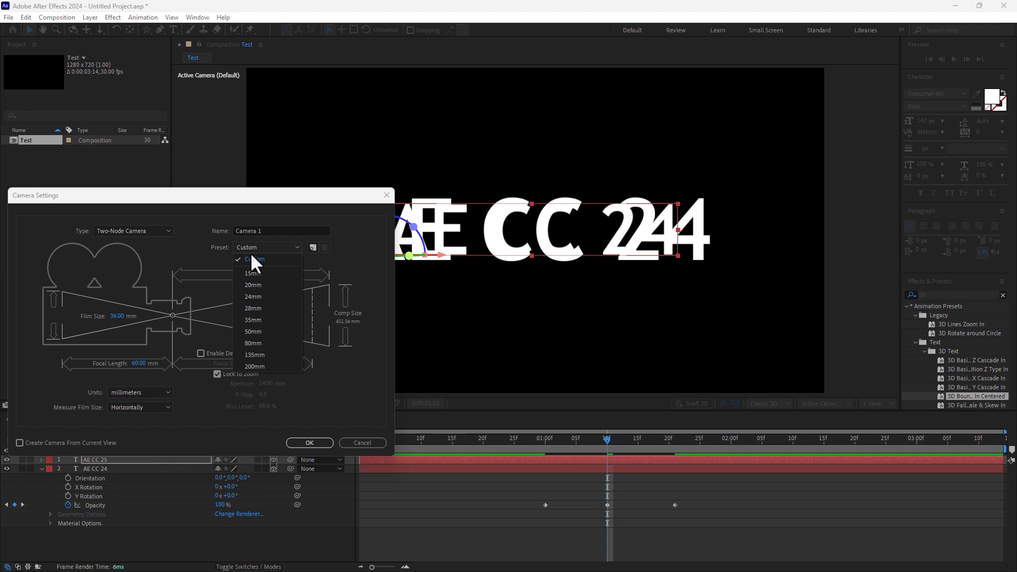
{"action": "left_click", "coordinate": [260, 302]}
{"action": "left_click", "coordinate": [311, 442]}
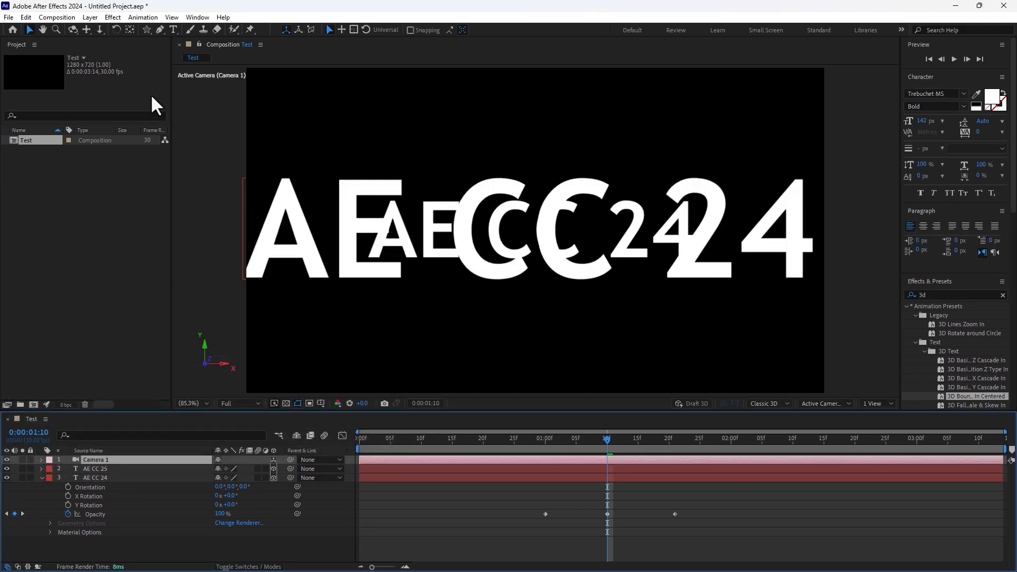
Orbit Camera 1 to view the two texts at an angle, and pan the camera so they sit lower in frame.
{"action": "key", "text": "c"}
{"action": "left_click_drag", "start_coordinate": [480, 207], "coordinate": [505, 240]}
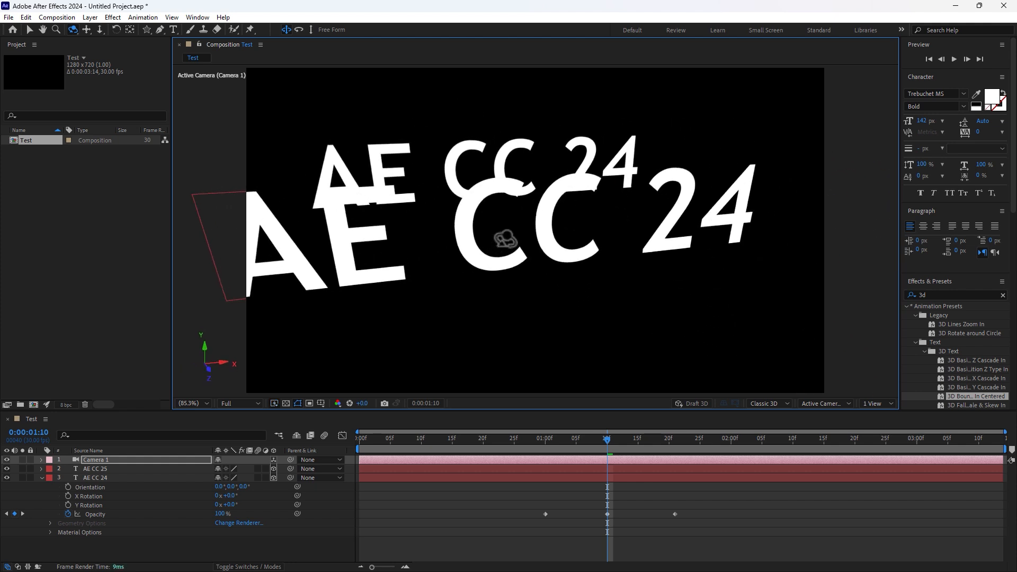
{"action": "left_click", "coordinate": [86, 30]}
{"action": "left_click_drag", "start_coordinate": [510, 178], "coordinate": [502, 213]}
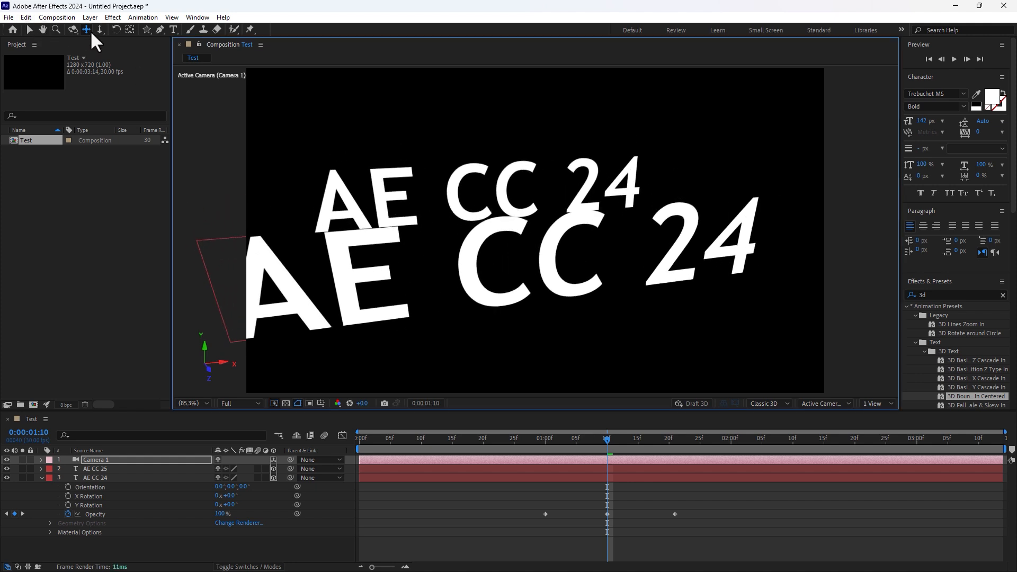
Orbit Camera 1 back to a nearly frontal view and dolly it slightly away from the texts.
{"action": "left_click", "coordinate": [98, 31]}
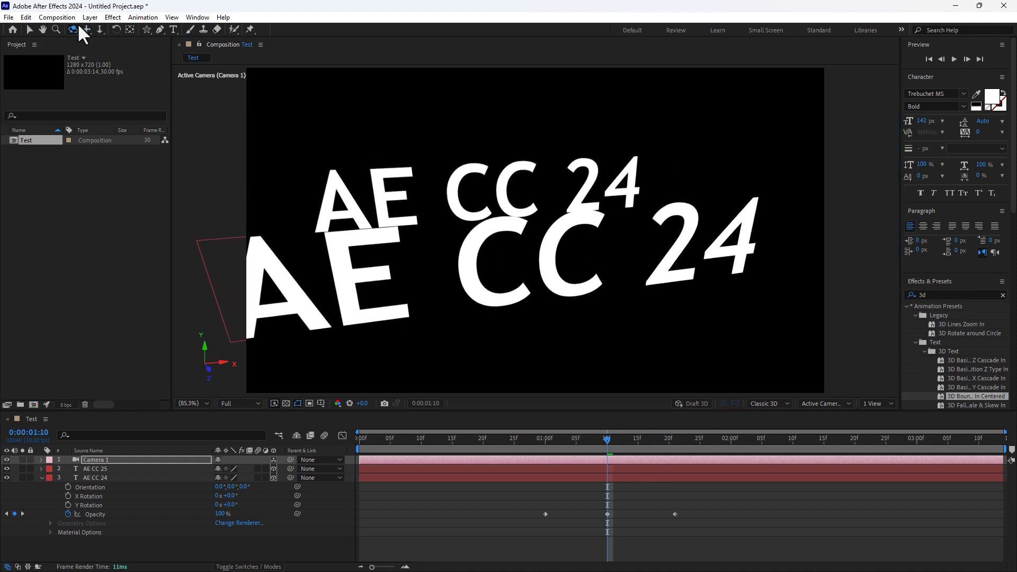
{"action": "left_click_drag", "start_coordinate": [538, 197], "coordinate": [574, 184]}
{"action": "left_click", "coordinate": [86, 29]}
{"action": "left_click", "coordinate": [73, 30]}
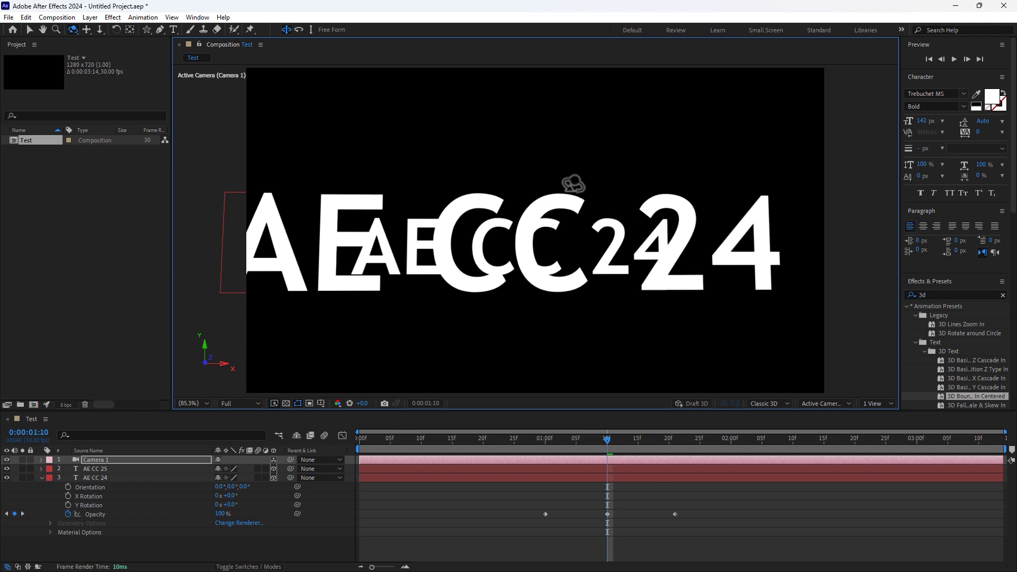
{"action": "left_click", "coordinate": [100, 29]}
{"action": "mouse_move", "coordinate": [570, 287]}
{"action": "left_mouse_down"}
{"action": "mouse_move", "coordinate": [573, 180]}
{"action": "mouse_move", "coordinate": [572, 326]}
{"action": "mouse_move", "coordinate": [578, 233]}
{"action": "mouse_move", "coordinate": [575, 262]}
{"action": "mouse_move", "coordinate": [577, 244]}
{"action": "mouse_move", "coordinate": [554, 260]}
{"action": "mouse_move", "coordinate": [557, 290]}
{"action": "left_mouse_up"}
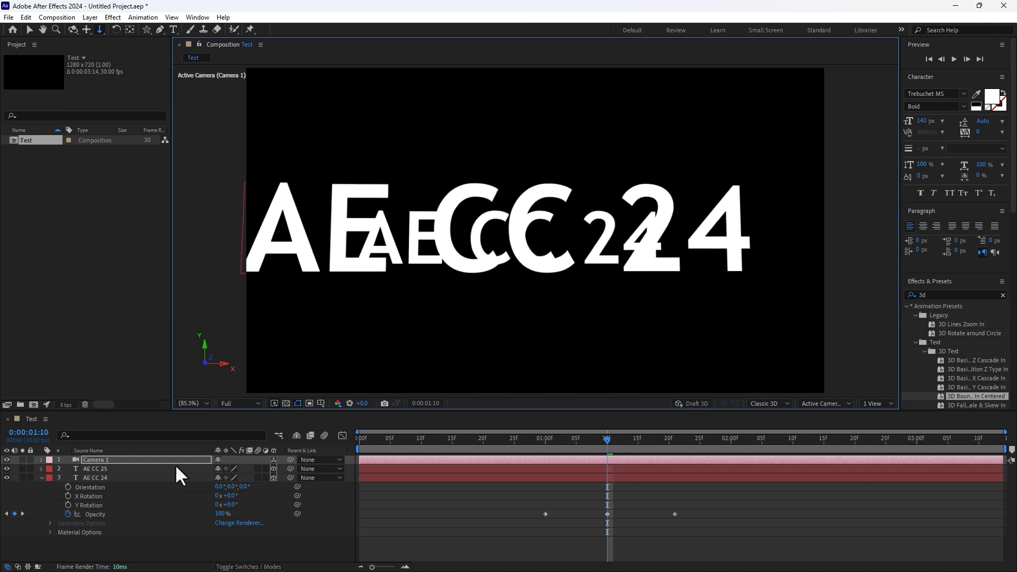
Turn off 3D for both text layers and delete the AE CC 24 layer.
{"action": "left_click_drag", "start_coordinate": [273, 469], "coordinate": [273, 476]}
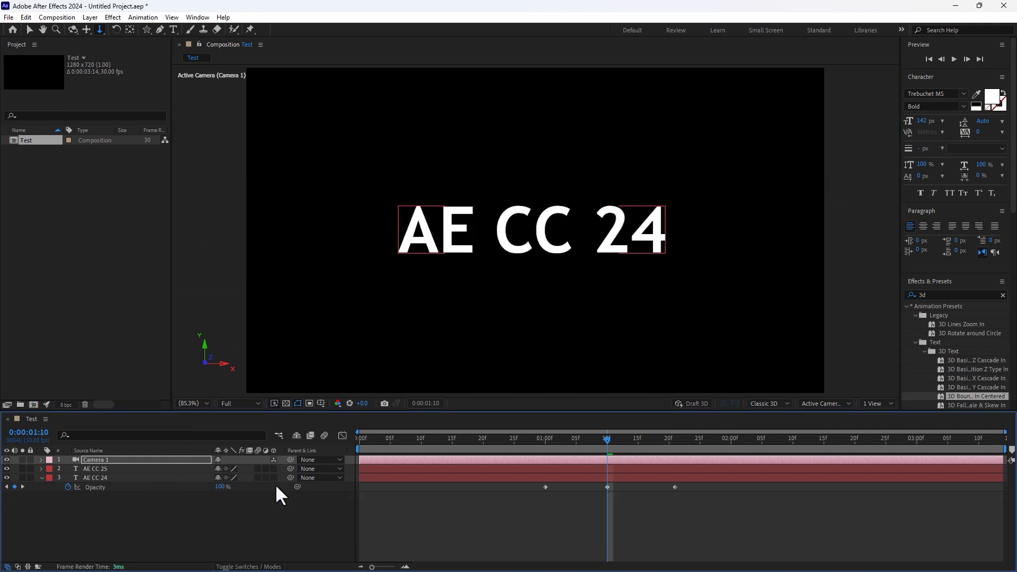
{"action": "left_click", "coordinate": [125, 477]}
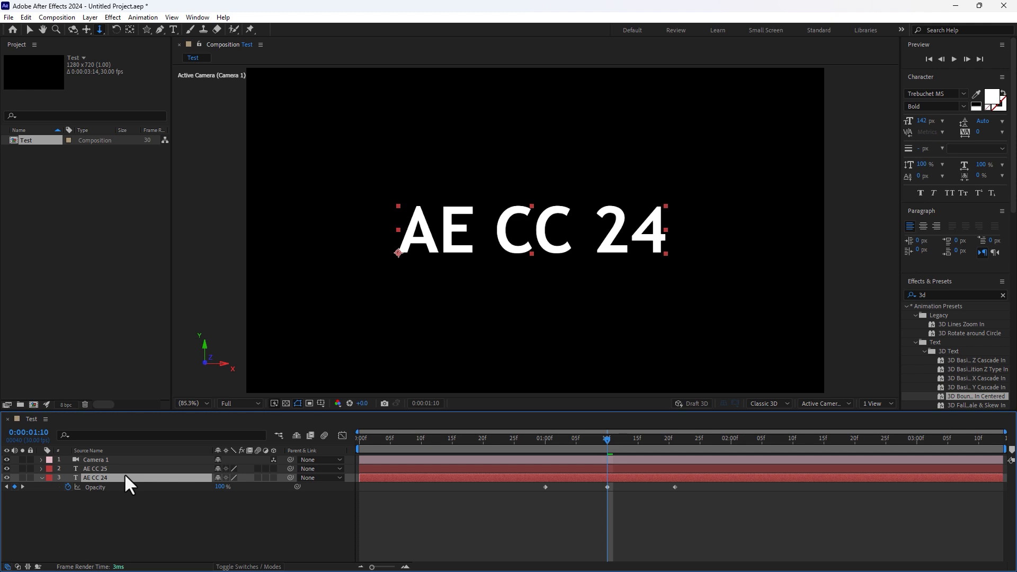
{"action": "key", "text": "Delete"}
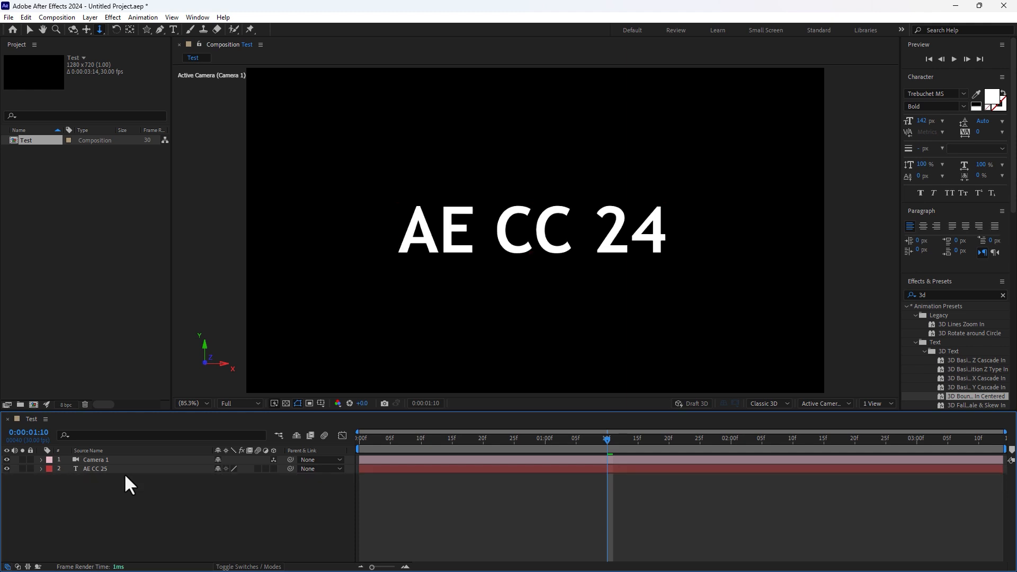
Select the AE CC 25 text layer, rotate it freehand with the Rotation tool, and undo the rotation.
{"action": "left_click", "coordinate": [30, 31]}
{"action": "left_click", "coordinate": [553, 223]}
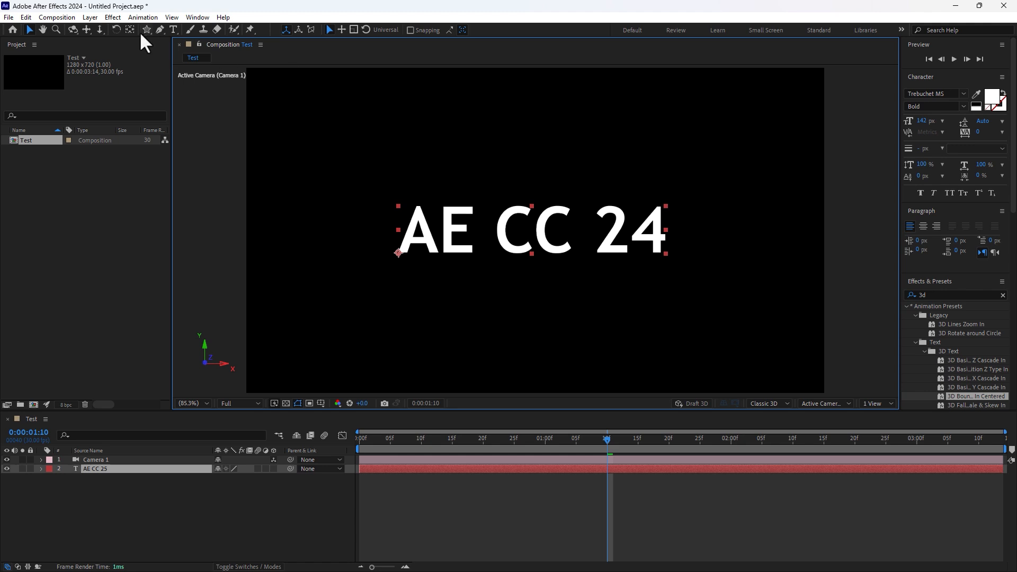
{"action": "left_click", "coordinate": [116, 30]}
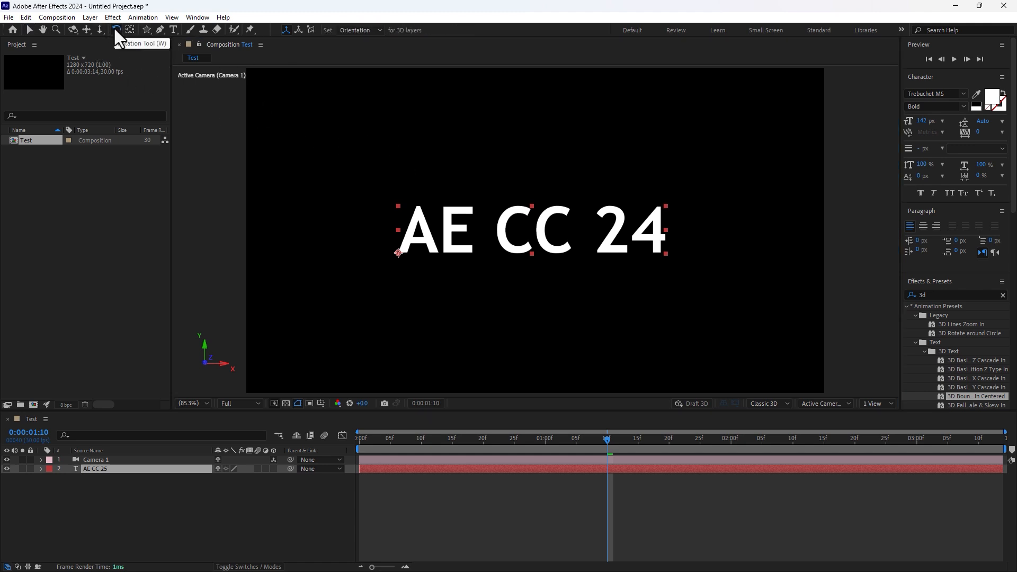
{"action": "left_click_drag", "start_coordinate": [614, 223], "coordinate": [617, 182]}
{"action": "key", "text": "ctrl+z"}
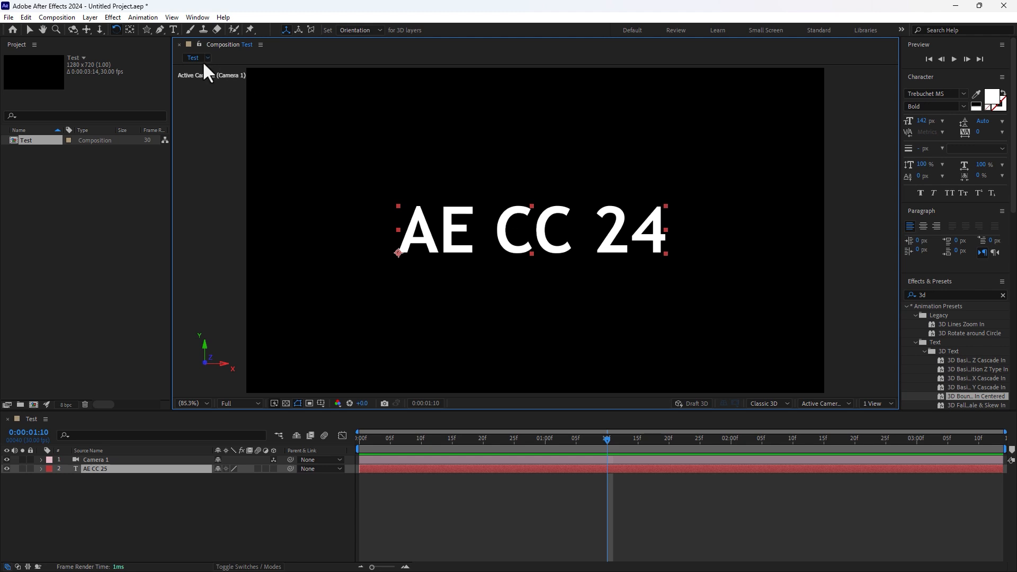
Move the AE CC 25 layer's anchor point to the centre of the text with the Pan Behind tool.
{"action": "left_click", "coordinate": [130, 29]}
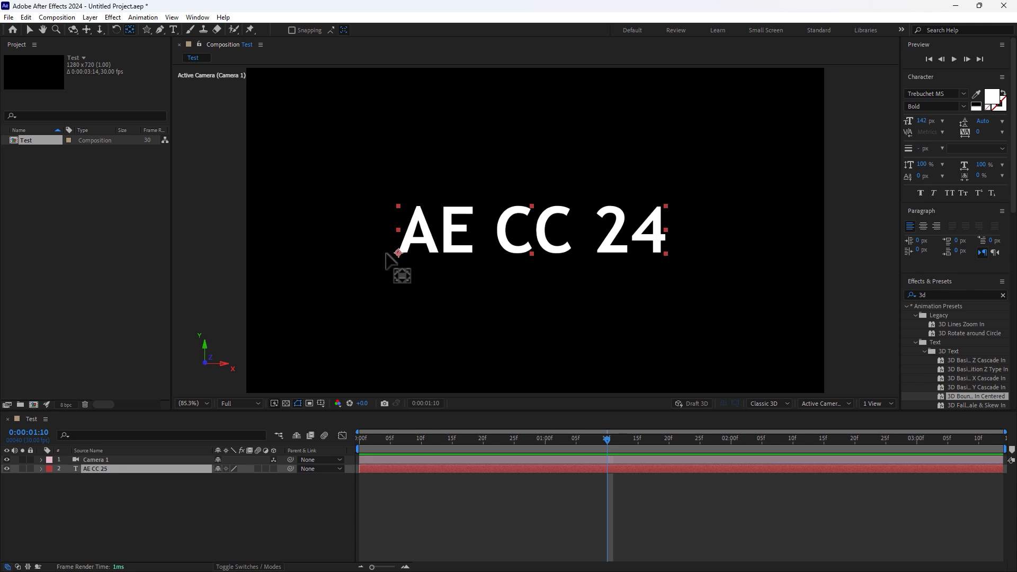
{"action": "left_click_drag", "start_coordinate": [399, 253], "coordinate": [531, 229]}
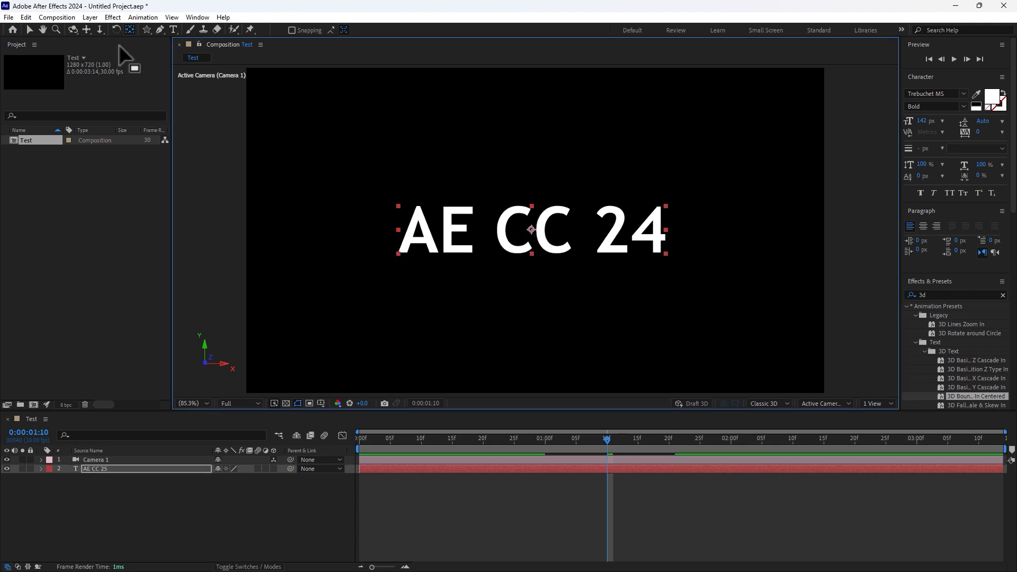
Rotate the text freehand about its centred anchor point with the Rotation tool, and undo each rotation.
{"action": "left_click", "coordinate": [116, 29]}
{"action": "mouse_move", "coordinate": [563, 210]}
{"action": "left_mouse_down"}
{"action": "mouse_move", "coordinate": [580, 254]}
{"action": "mouse_move", "coordinate": [568, 200]}
{"action": "left_mouse_up"}
{"action": "key", "text": "ctrl+z"}
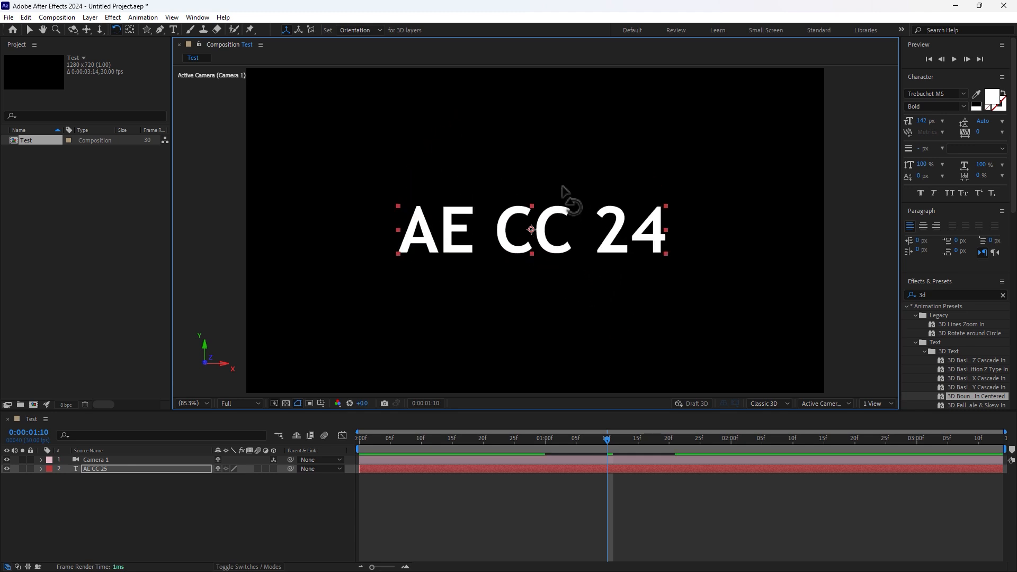
{"action": "key", "text": "ctrl+shift+a"}
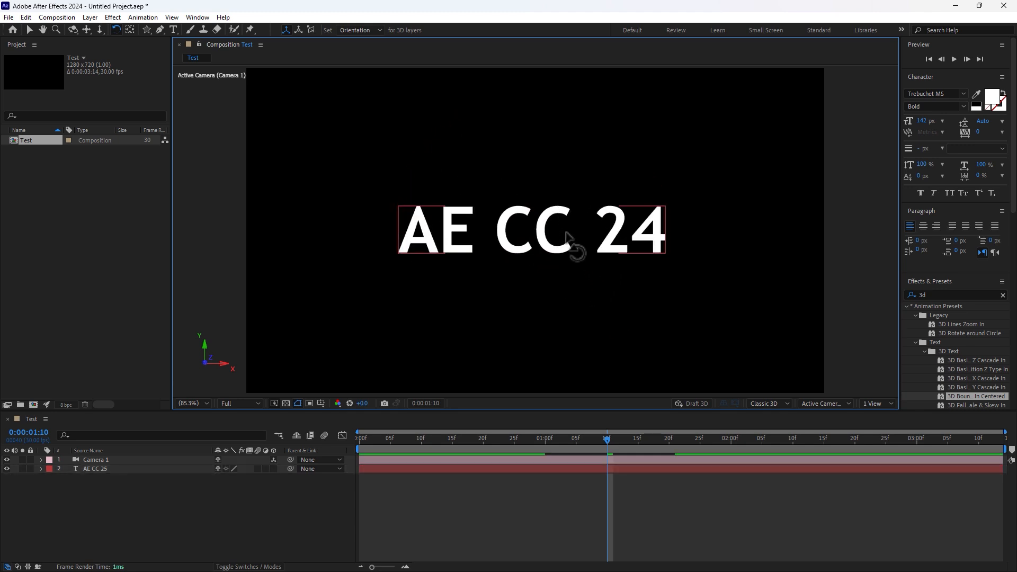
{"action": "left_click", "coordinate": [555, 218]}
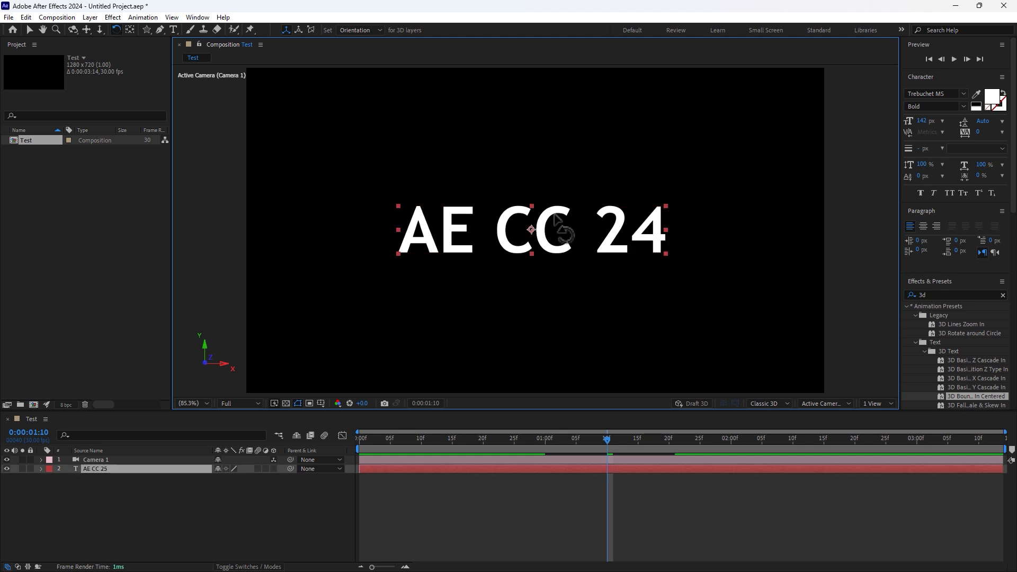
{"action": "left_click_drag", "start_coordinate": [555, 217], "coordinate": [563, 272]}
{"action": "key", "text": "ctrl+z"}
Turn on 3D for the AE CC 25 layer, rotate the text freehand with its 3D gizmo, and undo the rotation.
{"action": "left_click", "coordinate": [273, 469]}
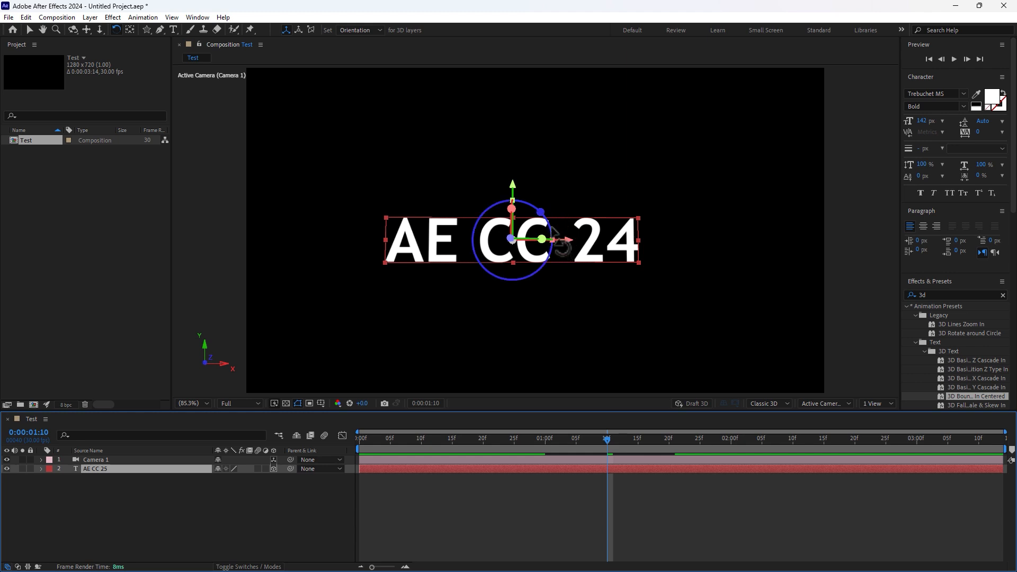
{"action": "left_click_drag", "start_coordinate": [534, 205], "coordinate": [537, 245]}
{"action": "key", "text": "ctrl+z"}
{"action": "key", "text": "ctrl+z"}
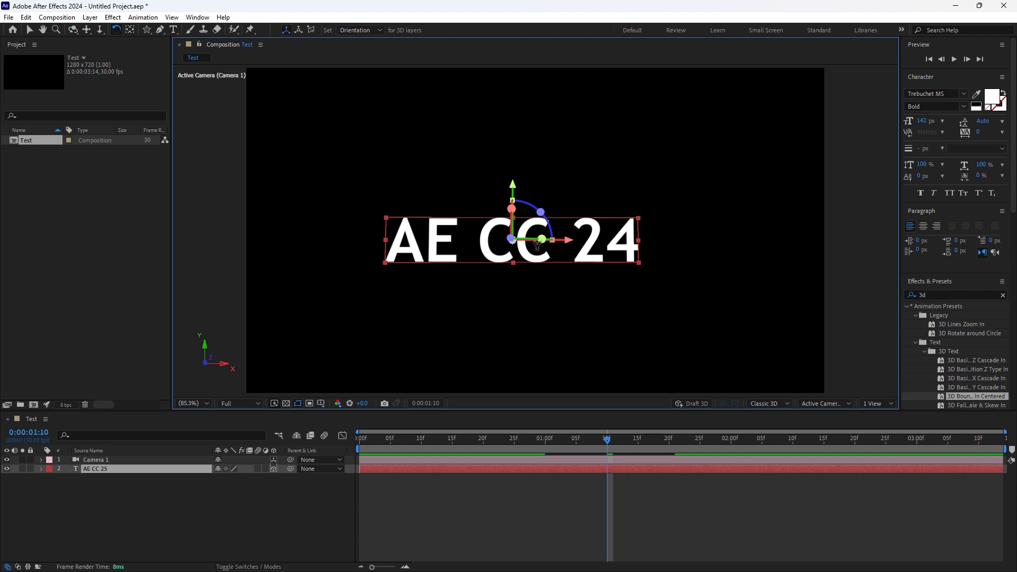
Move the 3D text freehand along its X and Y axes with the Selection tool and tilt it slightly with the gizmo.
{"action": "key", "text": "v"}
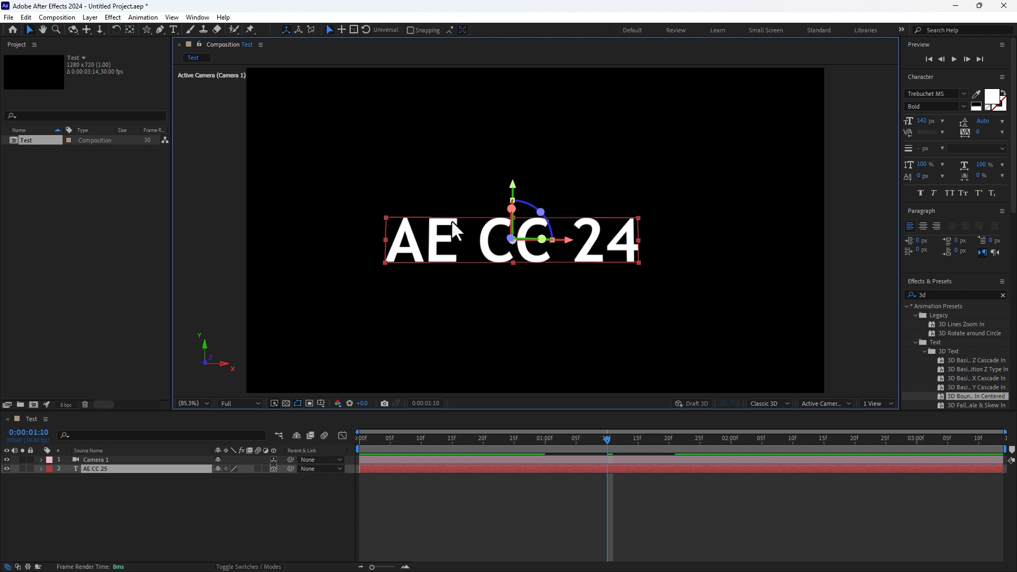
{"action": "mouse_move", "coordinate": [573, 239]}
{"action": "left_mouse_down"}
{"action": "mouse_move", "coordinate": [642, 245]}
{"action": "mouse_move", "coordinate": [576, 244]}
{"action": "left_mouse_up"}
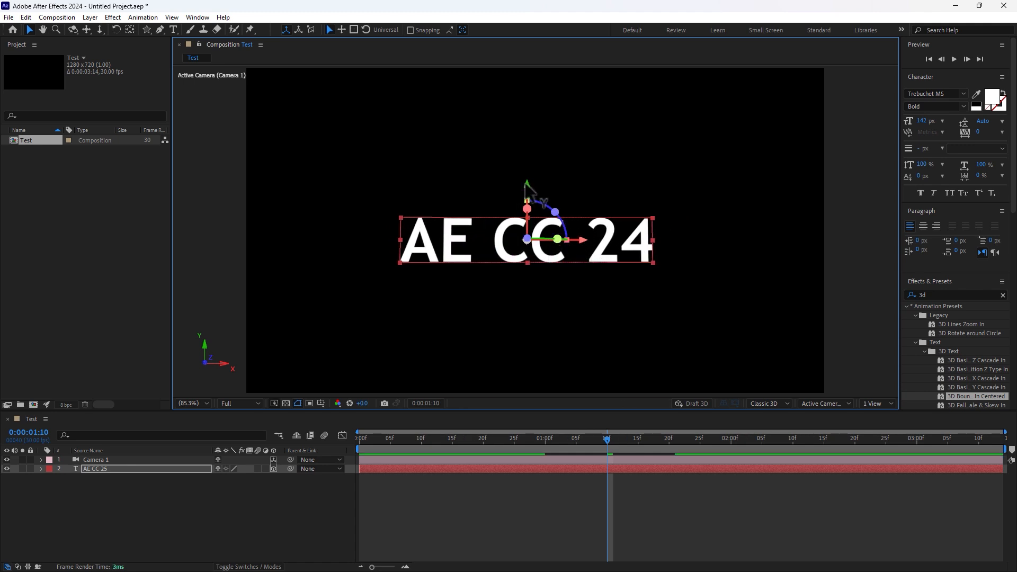
{"action": "left_click_drag", "start_coordinate": [527, 184], "coordinate": [523, 180]}
{"action": "left_click_drag", "start_coordinate": [527, 212], "coordinate": [527, 179]}
{"action": "mouse_move", "coordinate": [580, 228]}
{"action": "left_mouse_down"}
{"action": "mouse_move", "coordinate": [688, 215]}
{"action": "mouse_move", "coordinate": [588, 222]}
{"action": "mouse_move", "coordinate": [553, 239]}
{"action": "mouse_move", "coordinate": [596, 222]}
{"action": "mouse_move", "coordinate": [572, 244]}
{"action": "mouse_move", "coordinate": [597, 227]}
{"action": "left_mouse_up"}
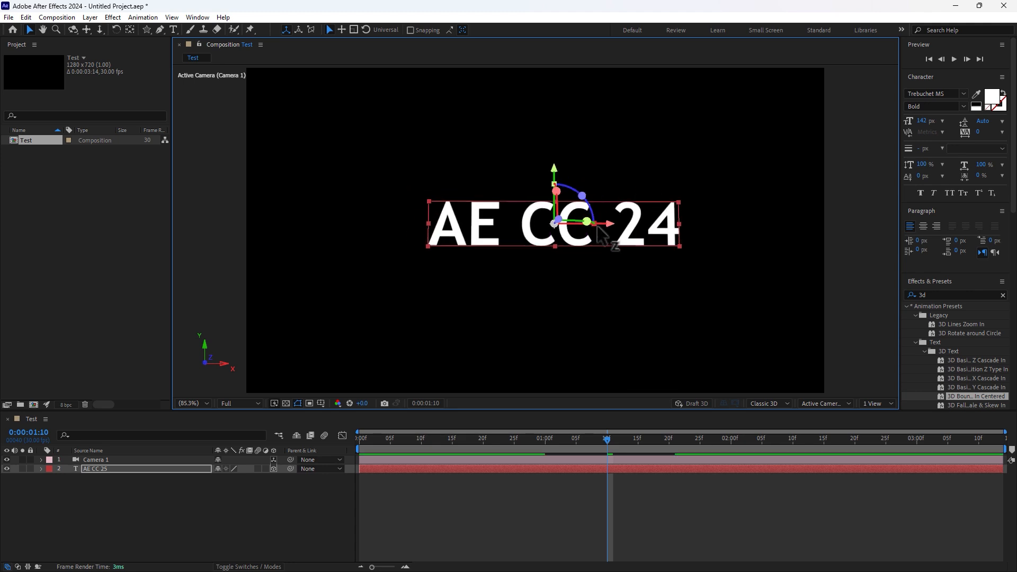
Hide the AE CC 25 layer and draw a red rectangle about 298 × 199 px in the upper-left part of the composition.
{"action": "left_click", "coordinate": [6, 468]}
{"action": "left_click", "coordinate": [88, 483]}
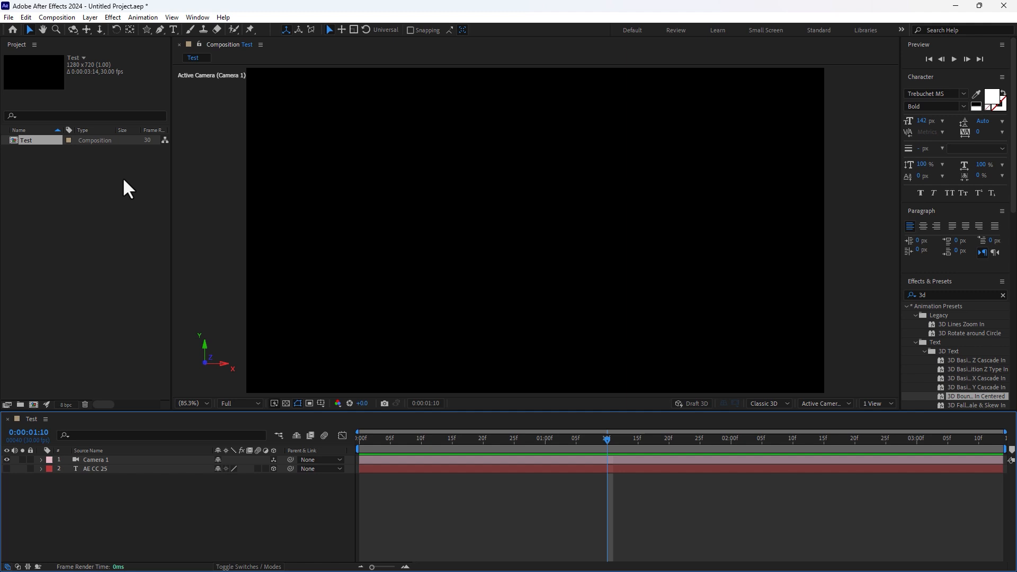
{"action": "left_click", "coordinate": [144, 29]}
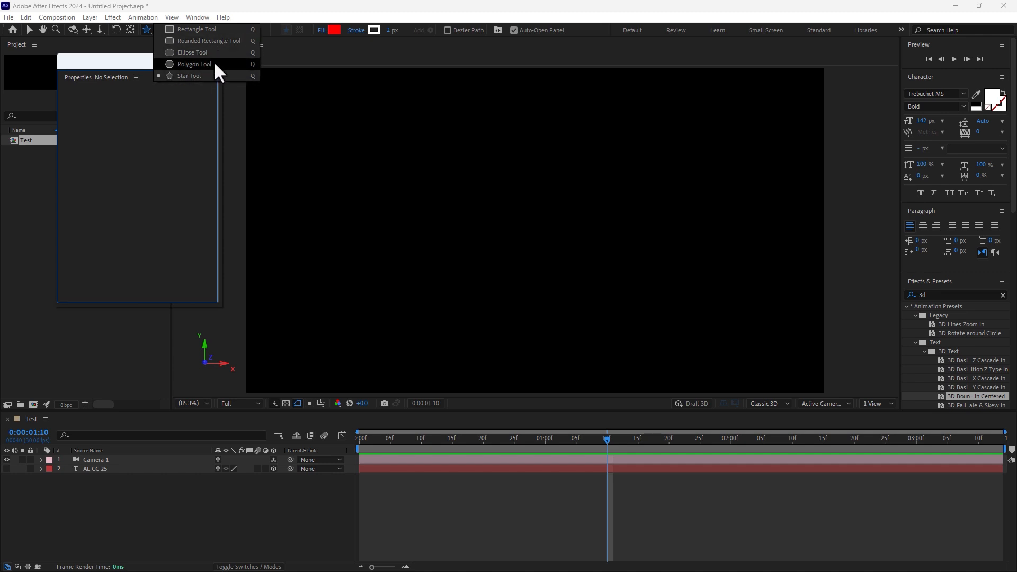
{"action": "left_click", "coordinate": [215, 32]}
{"action": "left_click", "coordinate": [292, 99]}
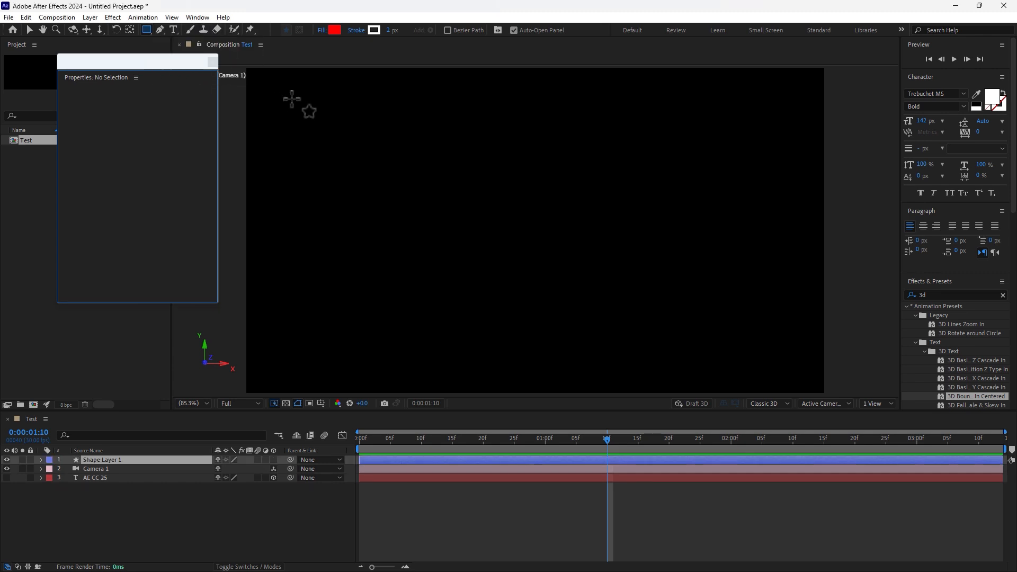
{"action": "left_click_drag", "start_coordinate": [274, 91], "coordinate": [411, 183]}
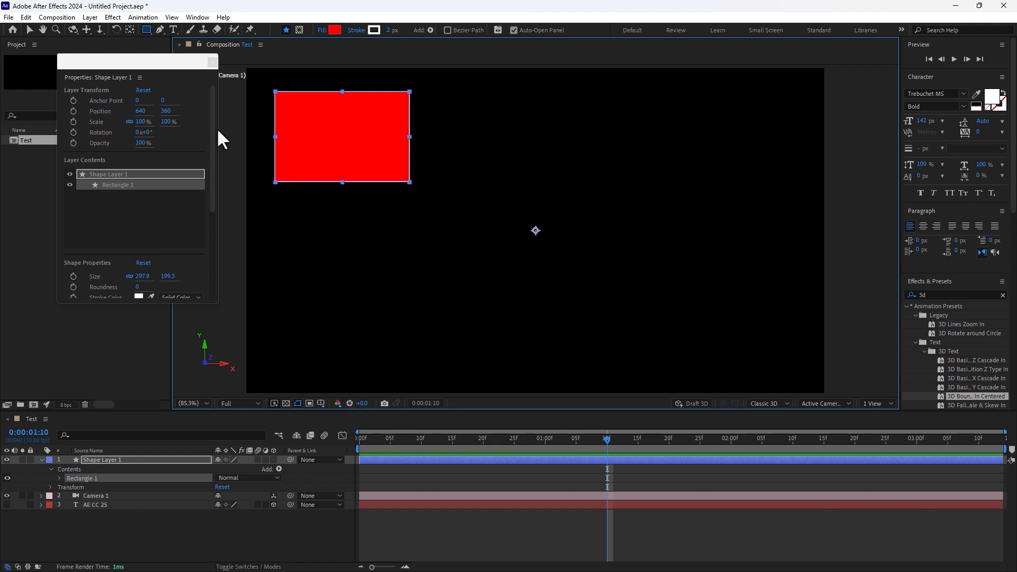
Try adjusting the rectangle's roundness, and preview a blue 1800FF fill without applying it.
{"action": "left_click_drag", "start_coordinate": [212, 120], "coordinate": [207, 230]}
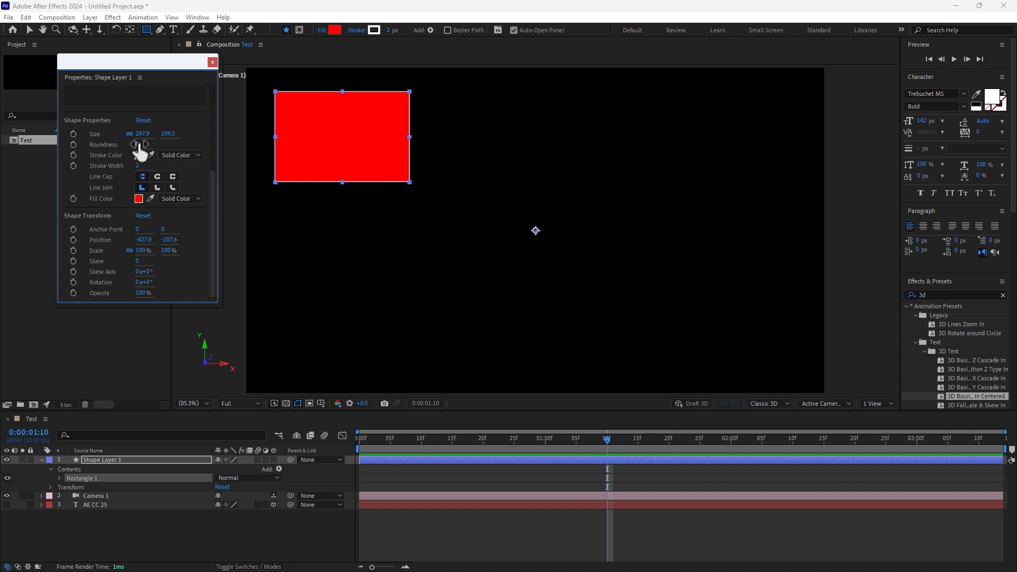
{"action": "mouse_move", "coordinate": [139, 143]}
{"action": "left_mouse_down"}
{"action": "mouse_move", "coordinate": [191, 140]}
{"action": "mouse_move", "coordinate": [126, 145]}
{"action": "left_mouse_up"}
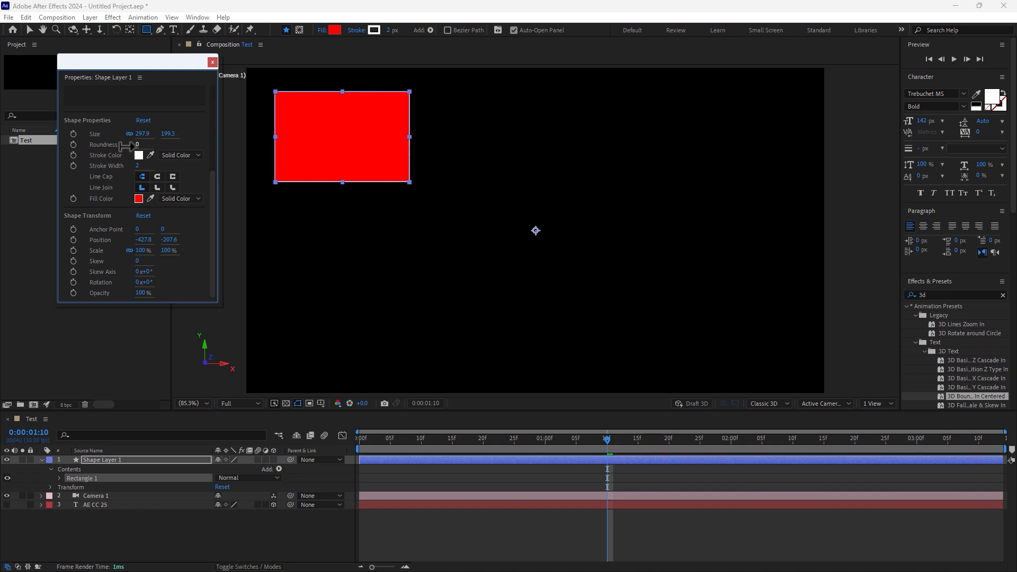
{"action": "left_click", "coordinate": [334, 31]}
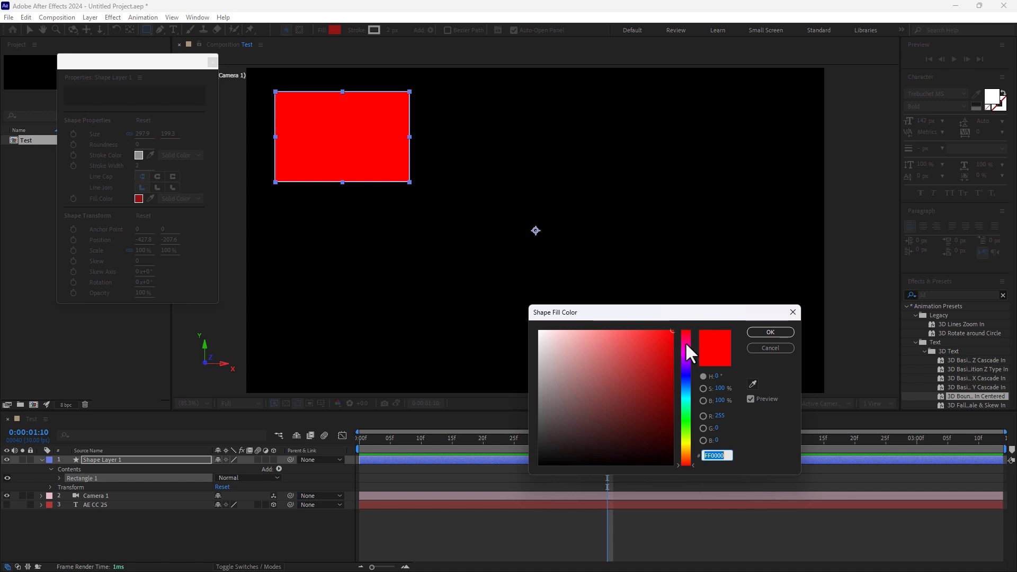
{"action": "left_click_drag", "start_coordinate": [685, 342], "coordinate": [705, 372]}
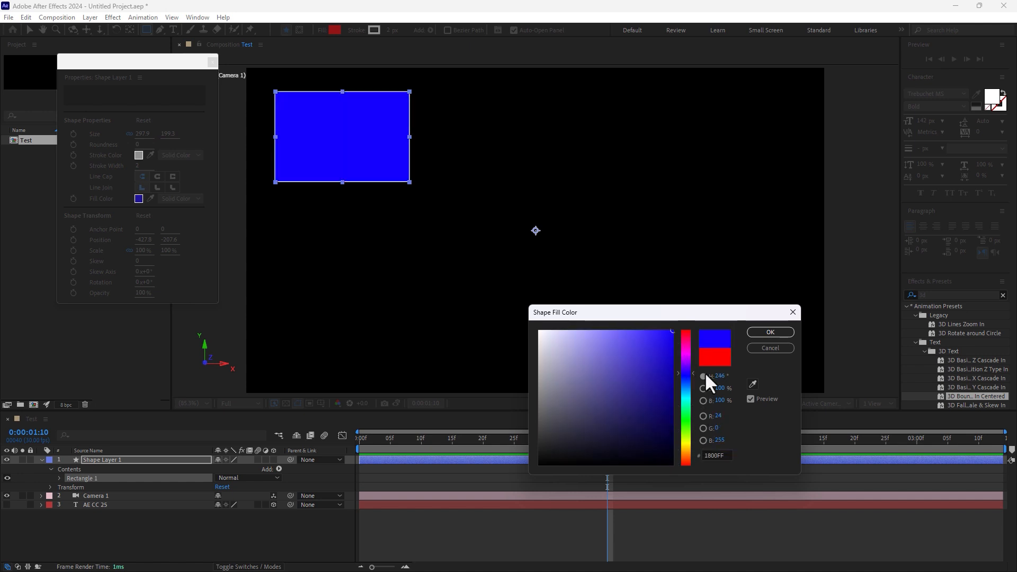
{"action": "left_click", "coordinate": [768, 348]}
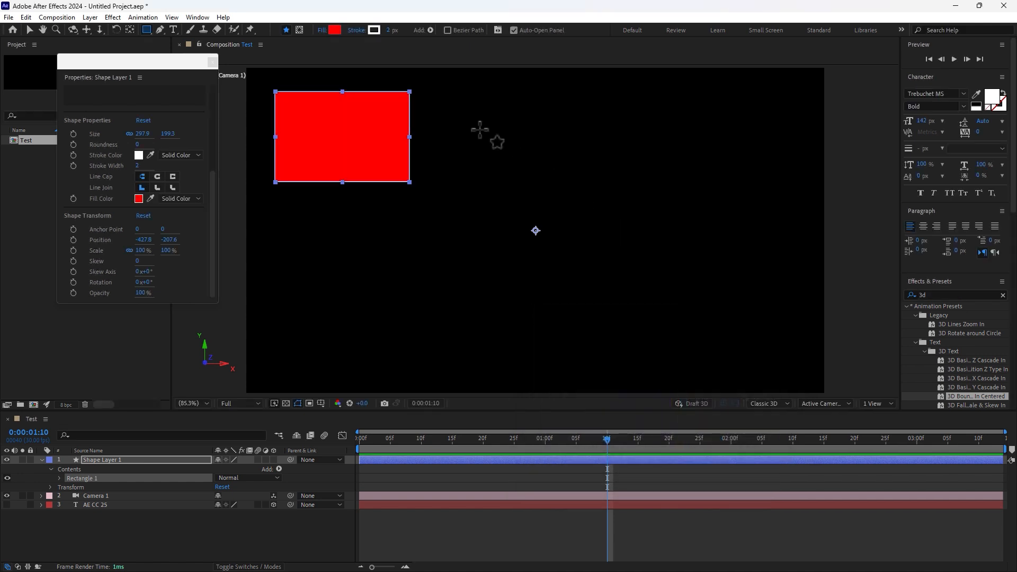
Set the rectangle's stroke colour to blue 0030FF and its stroke width to 6 px.
{"action": "left_click", "coordinate": [371, 30]}
{"action": "left_click_drag", "start_coordinate": [686, 335], "coordinate": [698, 409]}
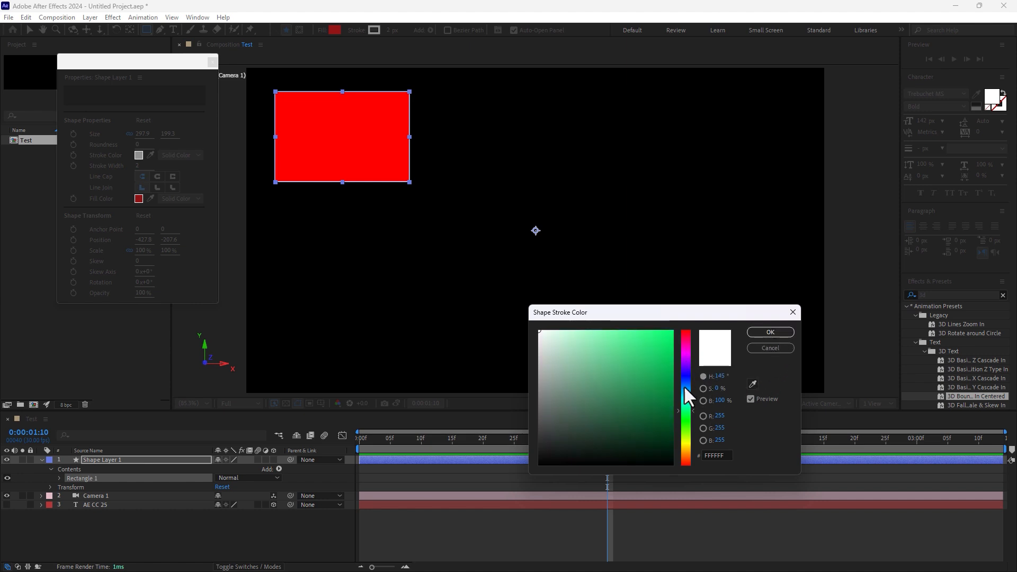
{"action": "left_click", "coordinate": [685, 395]}
{"action": "left_click", "coordinate": [673, 332]}
{"action": "left_click", "coordinate": [685, 379]}
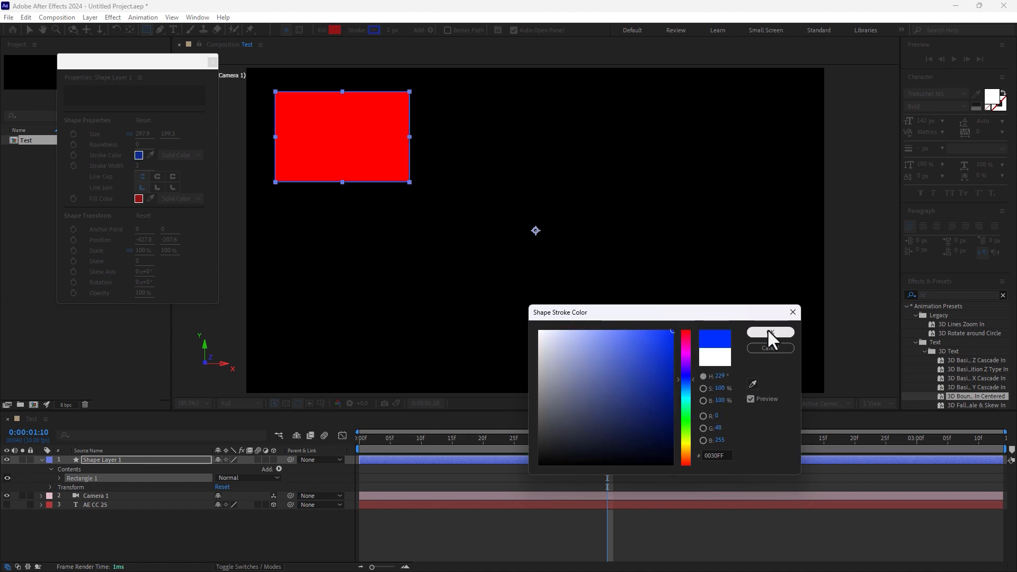
{"action": "left_click", "coordinate": [768, 330]}
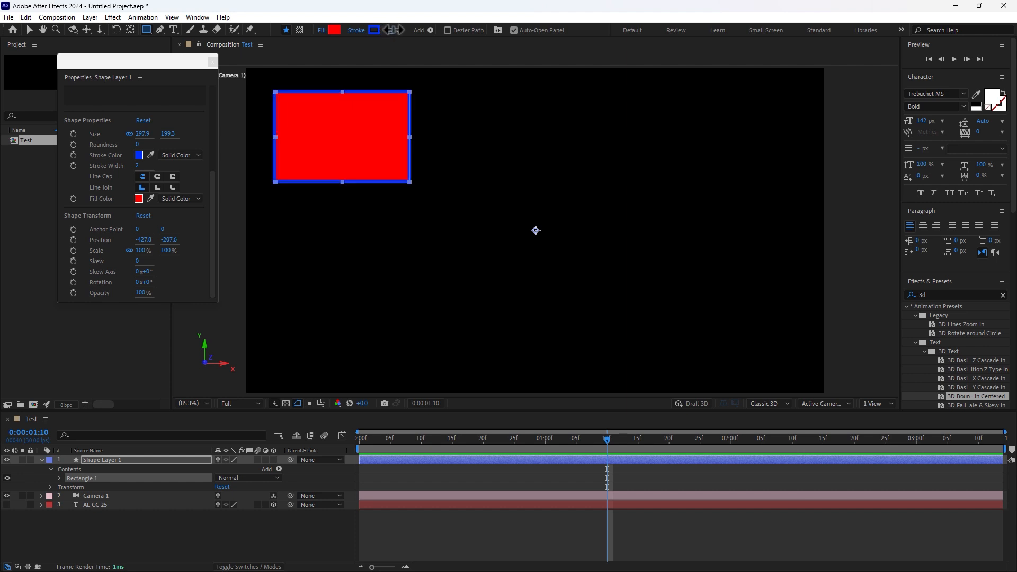
{"action": "mouse_move", "coordinate": [388, 34]}
{"action": "left_mouse_down"}
{"action": "mouse_move", "coordinate": [419, 35]}
{"action": "mouse_move", "coordinate": [391, 35]}
{"action": "left_mouse_up"}
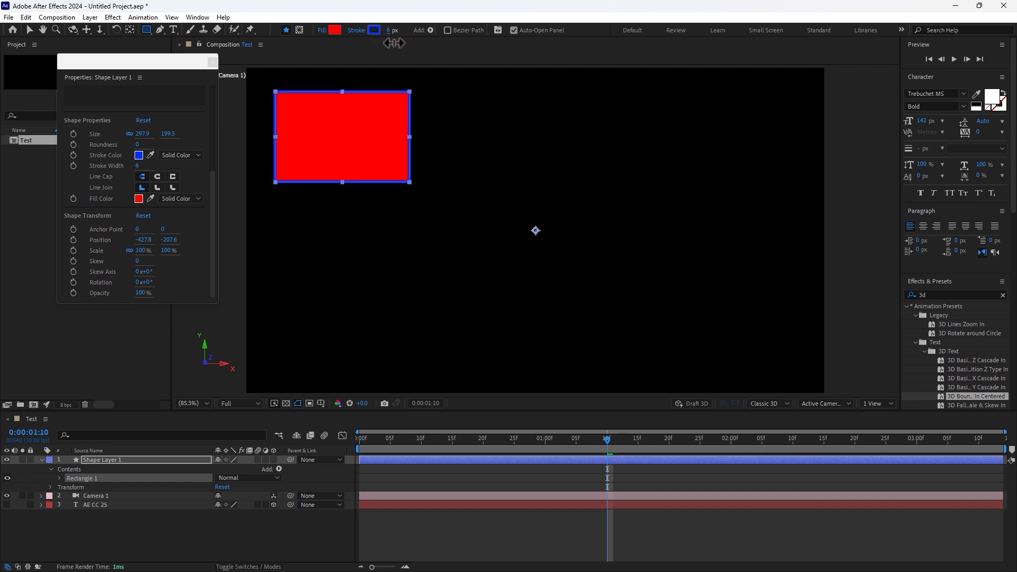
Set the rectangle's fill to None and its stroke width to 0 px, and delete Shape Layer 1.
{"action": "left_click", "coordinate": [319, 31]}
{"action": "left_click", "coordinate": [455, 262]}
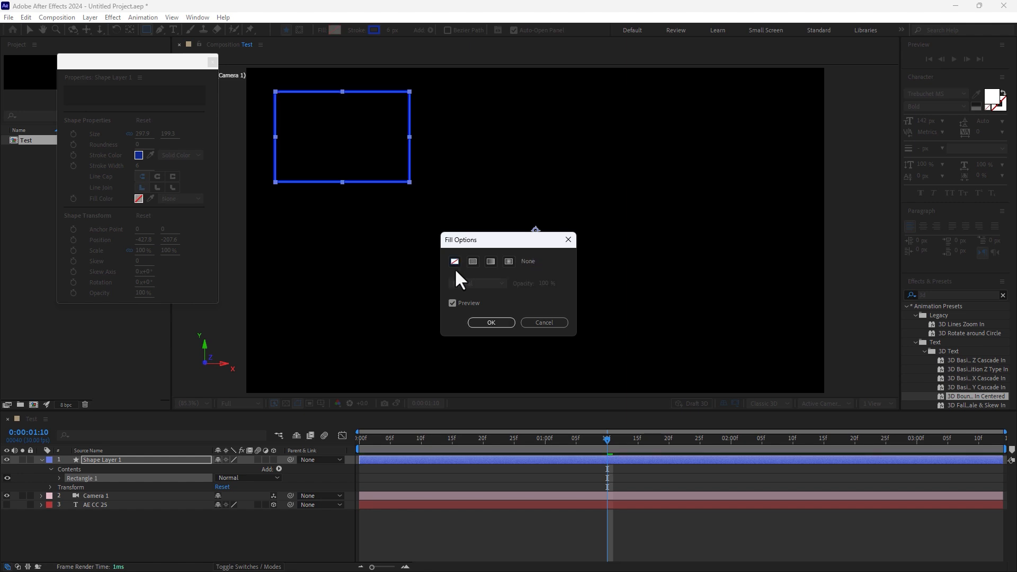
{"action": "left_click", "coordinate": [484, 322]}
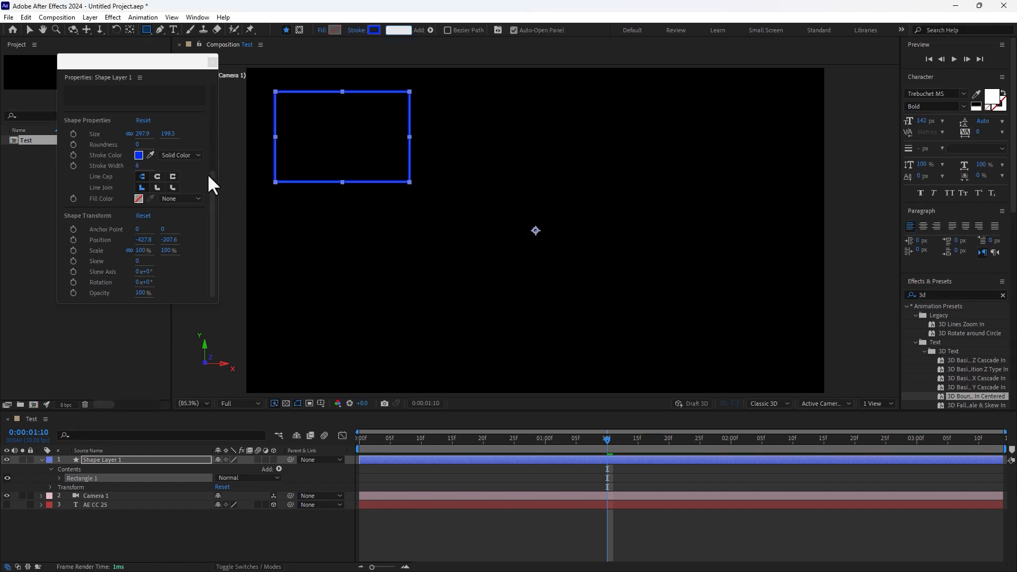
{"action": "left_click", "coordinate": [98, 459]}
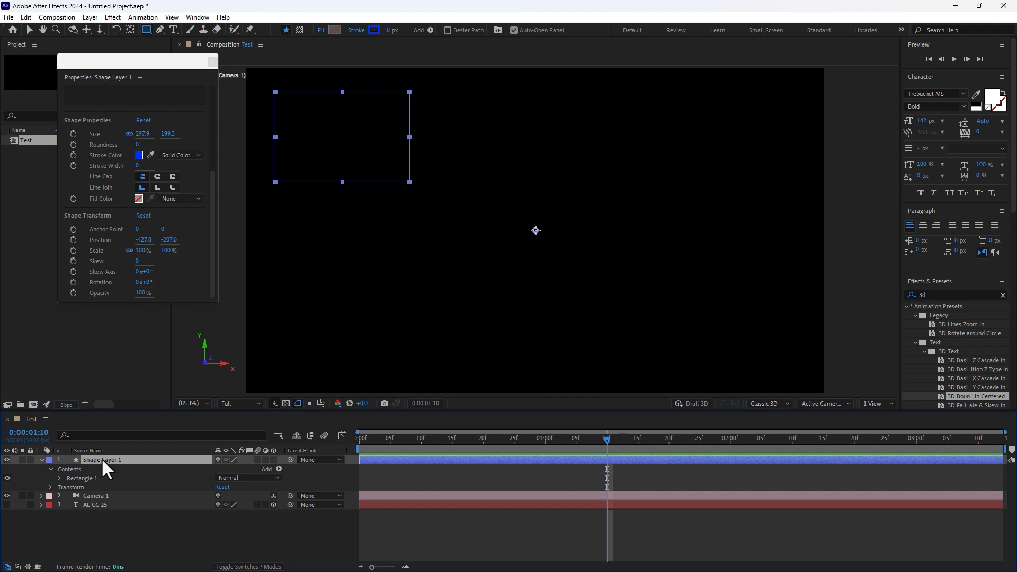
{"action": "key", "text": "Delete"}
Draw a five-point star near the composition's centre with the Star tool and increase its outer radius to about 328.
{"action": "left_click_drag", "start_coordinate": [143, 28], "coordinate": [213, 79]}
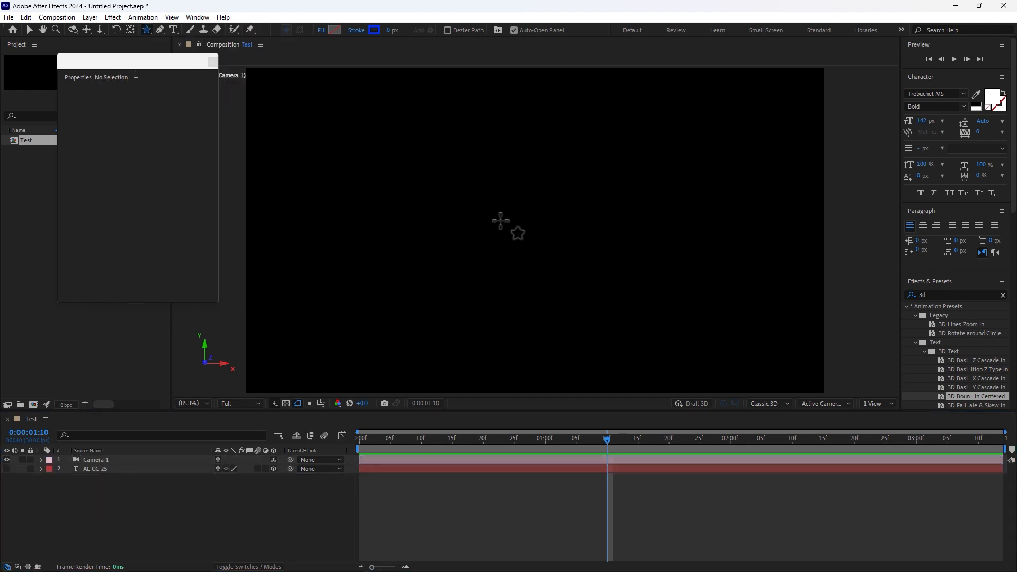
{"action": "left_click_drag", "start_coordinate": [502, 220], "coordinate": [565, 304]}
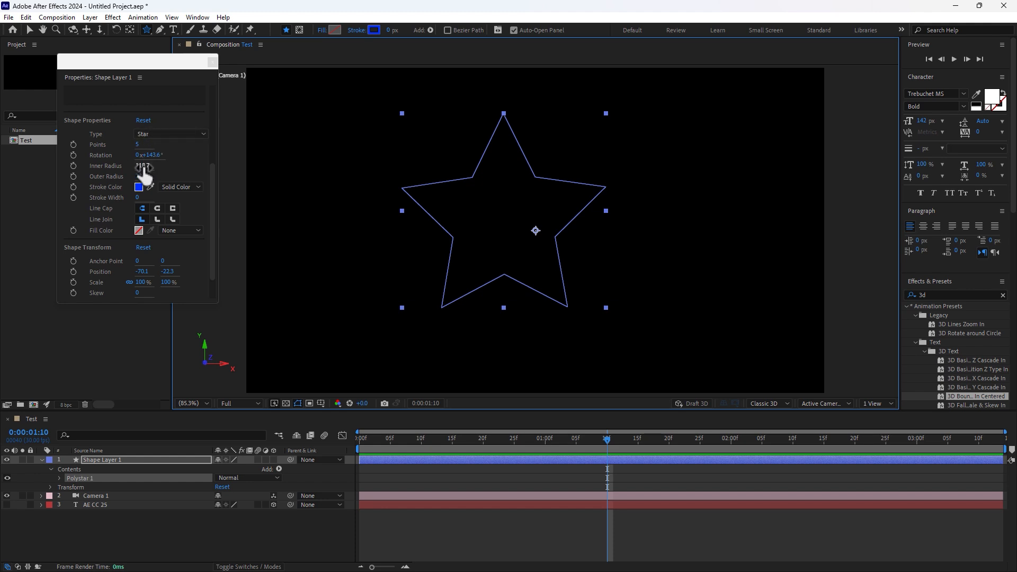
{"action": "left_click_drag", "start_coordinate": [139, 178], "coordinate": [186, 181]}
Set the star's fill type to Solid Color with normal blending and 100% opacity.
{"action": "left_click", "coordinate": [324, 30]}
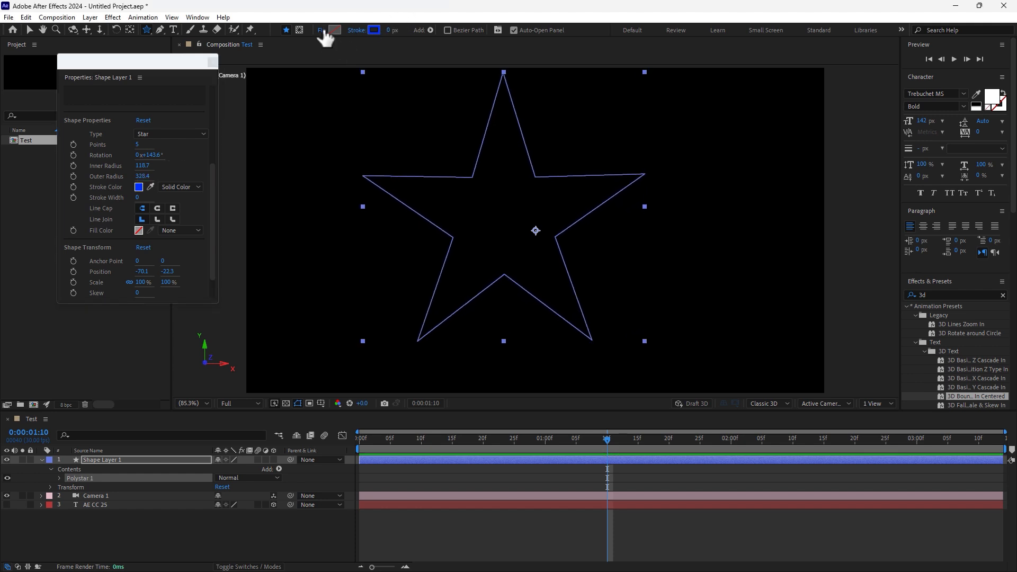
{"action": "left_click", "coordinate": [472, 262]}
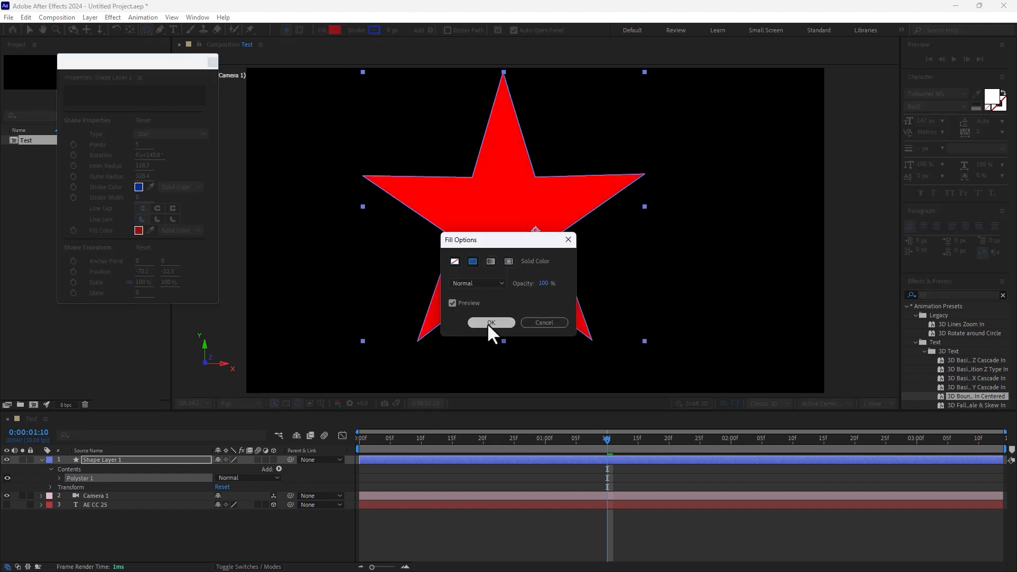
{"action": "left_click", "coordinate": [488, 323]}
Preview a blue 1800FF fill on the star and discard the colour change.
{"action": "left_click", "coordinate": [334, 30]}
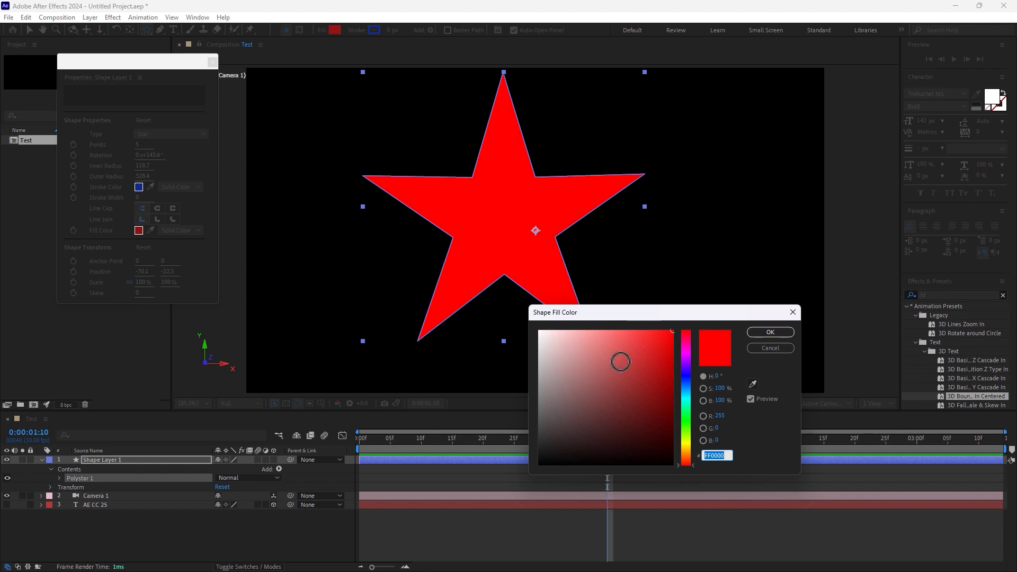
{"action": "left_click_drag", "start_coordinate": [687, 342], "coordinate": [729, 371]}
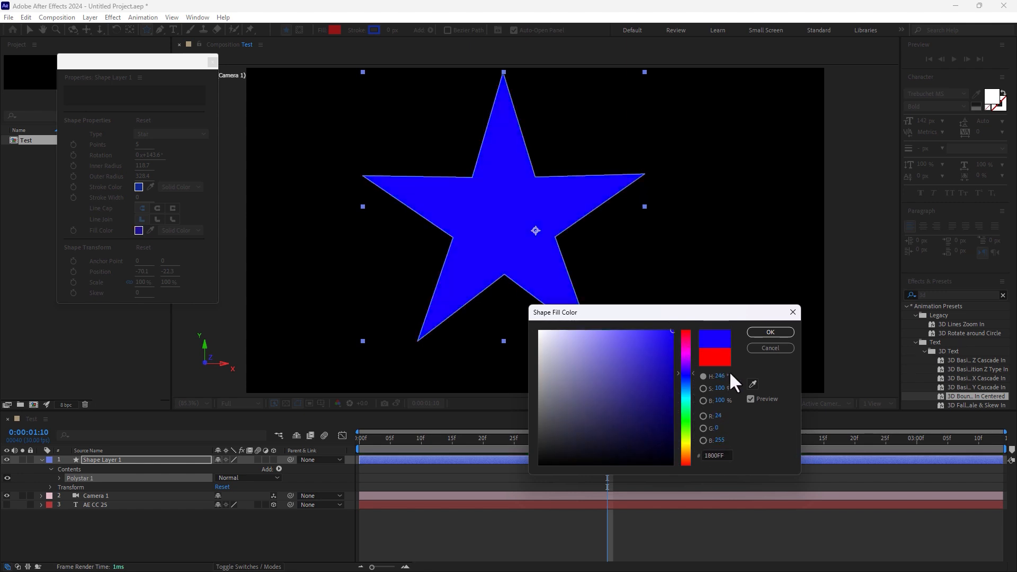
{"action": "left_click", "coordinate": [769, 348]}
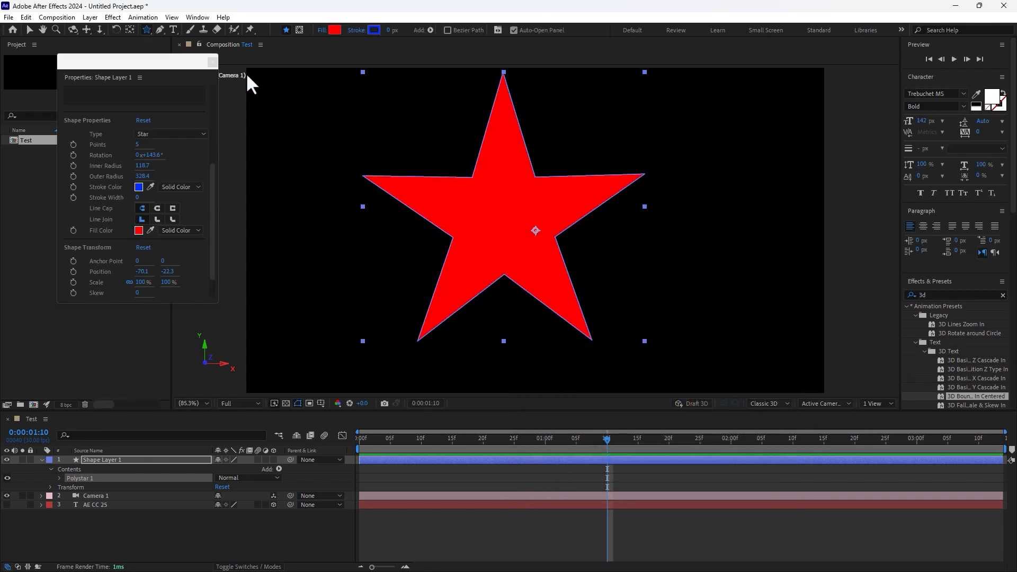
Delete the red star's path and remove the emptied Shape Layer 1 from the Test composition.
{"action": "left_click", "coordinate": [211, 63]}
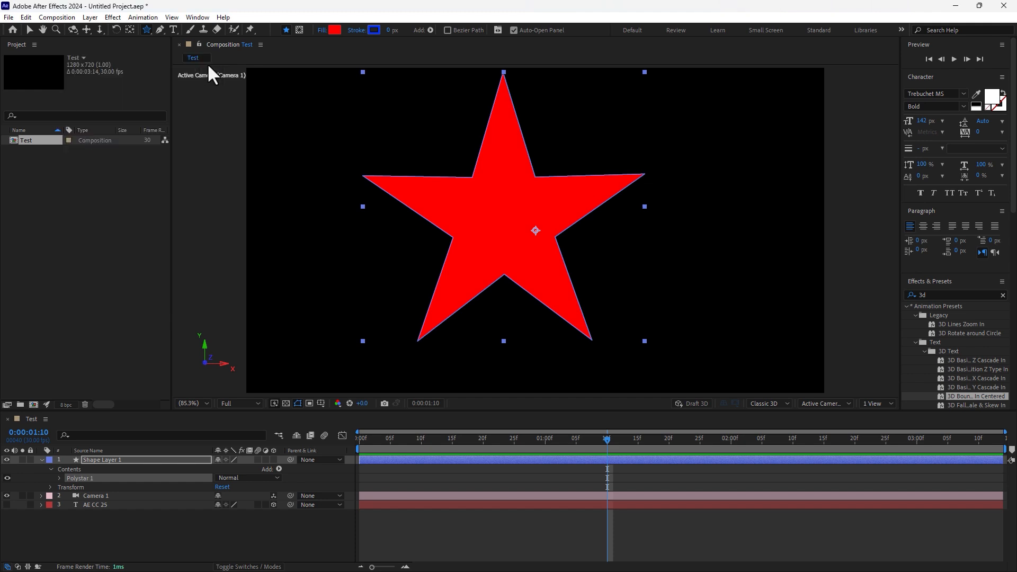
{"action": "left_click", "coordinate": [147, 27]}
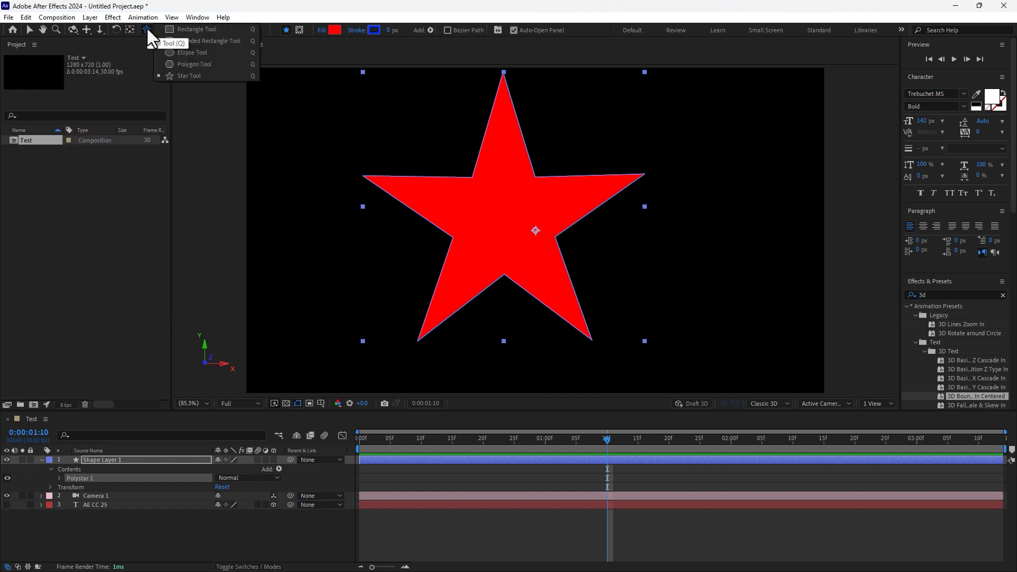
{"action": "left_click", "coordinate": [157, 32]}
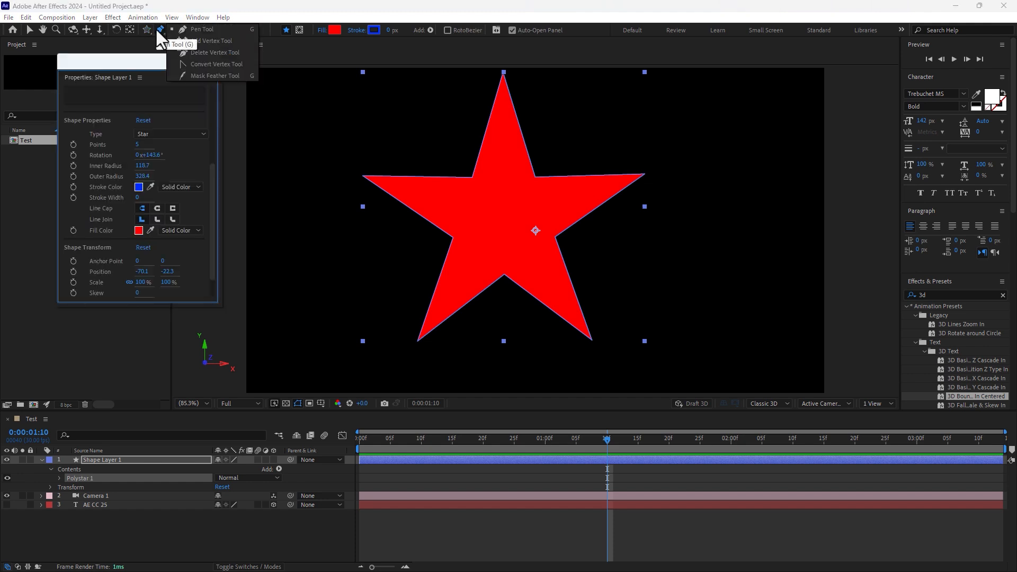
{"action": "left_click", "coordinate": [29, 30]}
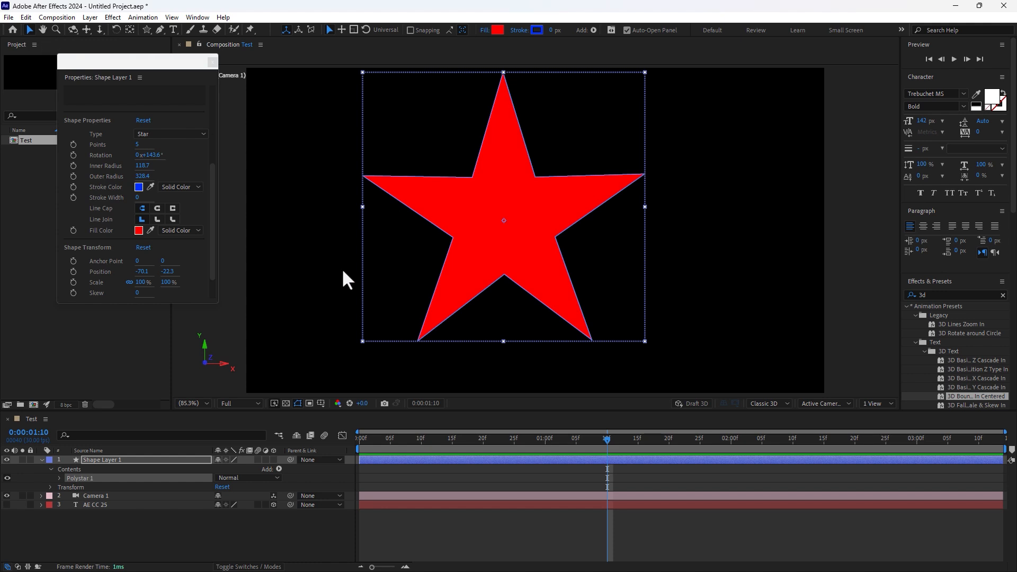
{"action": "key", "text": "Delete"}
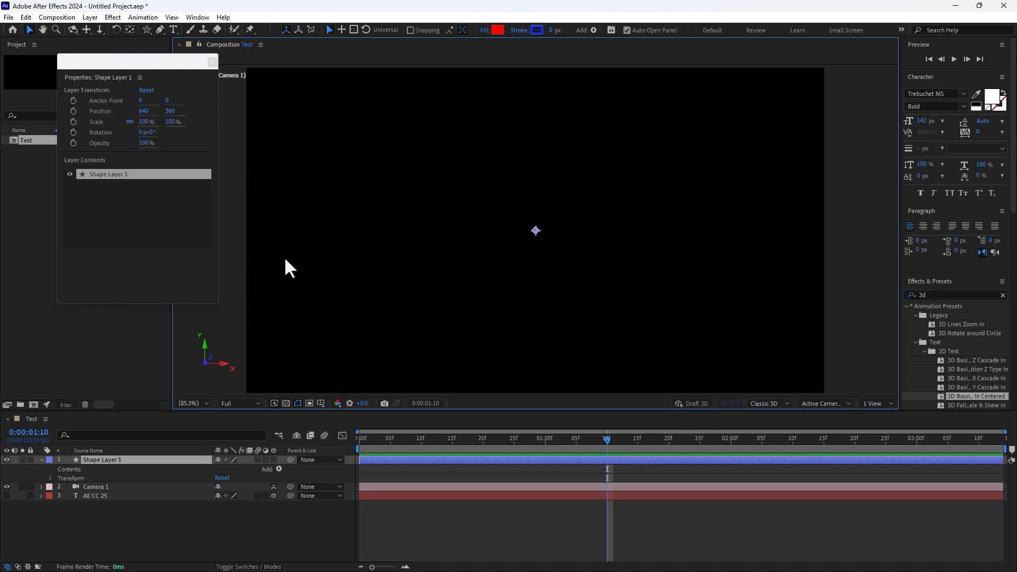
{"action": "left_click", "coordinate": [161, 31]}
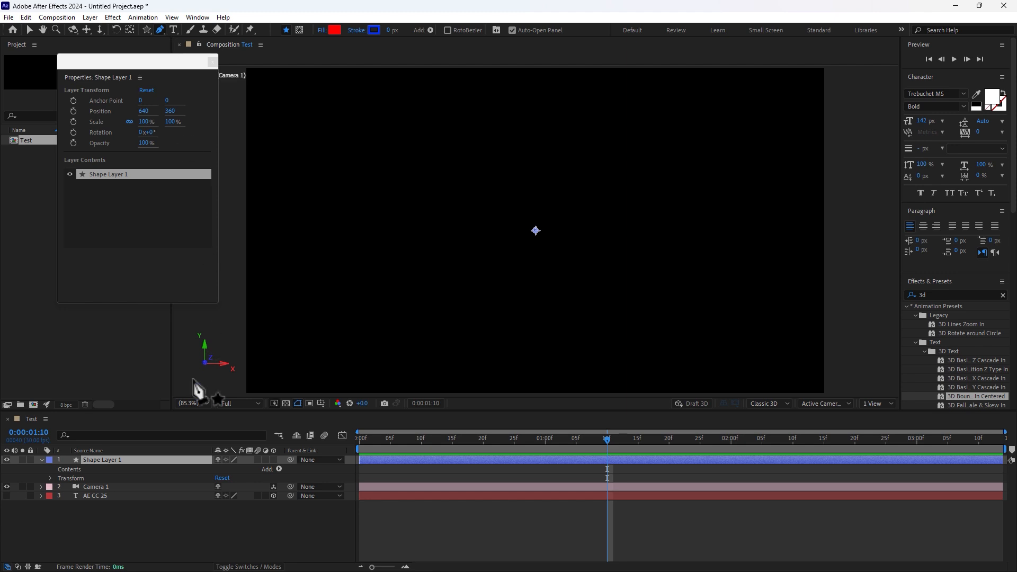
{"action": "left_click", "coordinate": [104, 460]}
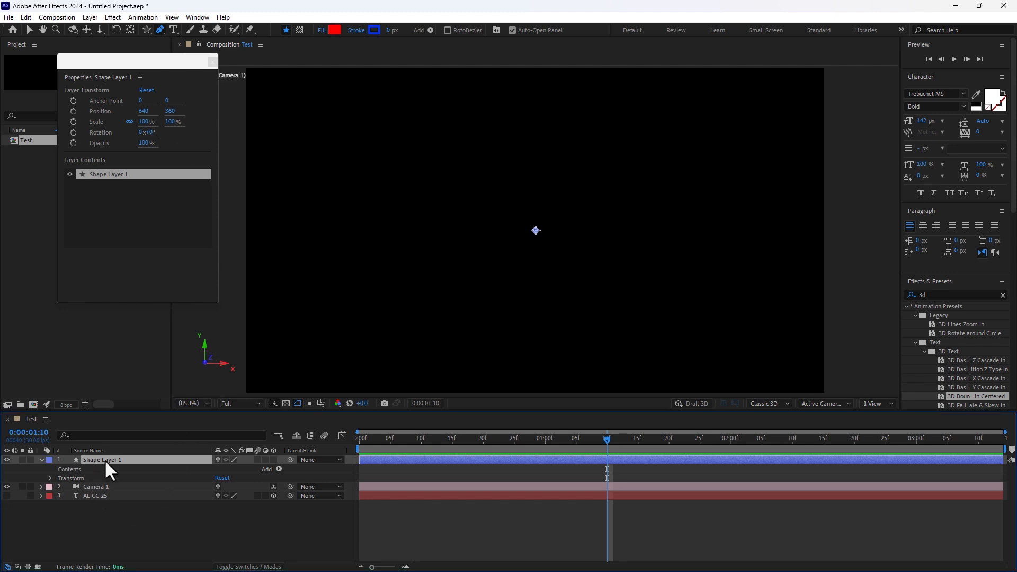
{"action": "key", "text": "Delete"}
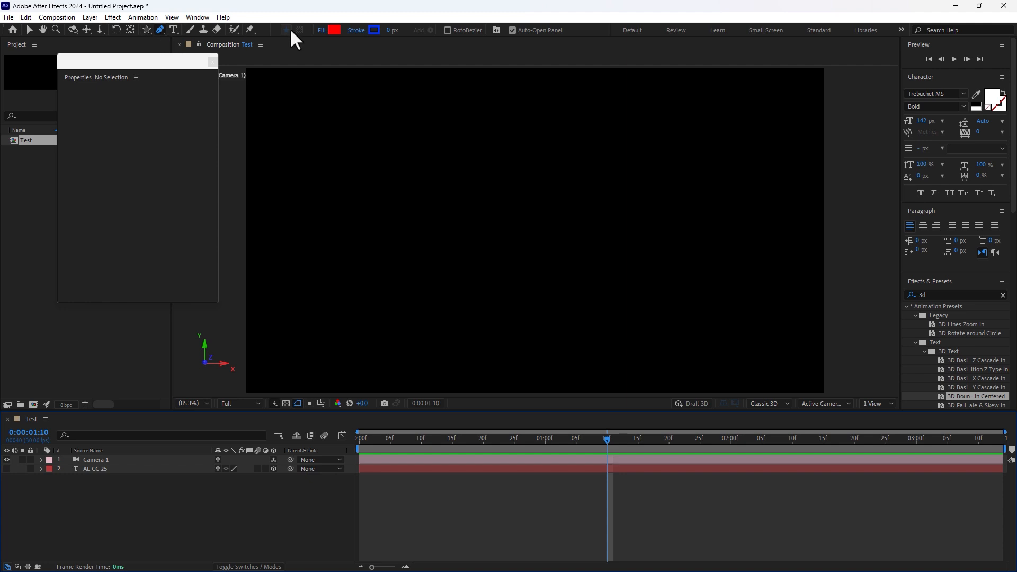
Set the stroke type for new Pen tool shapes to None.
{"action": "left_click", "coordinate": [356, 34]}
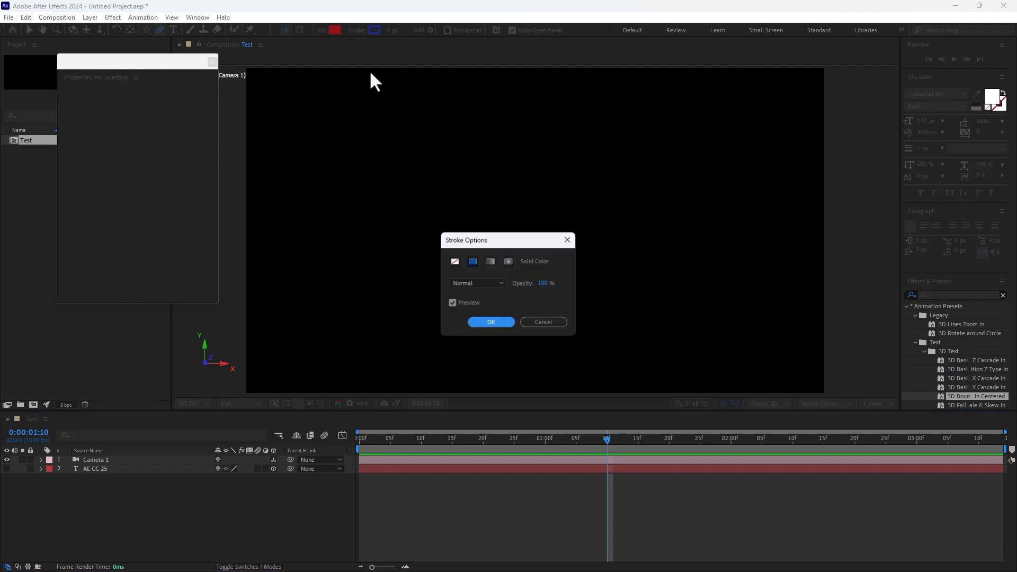
{"action": "left_click", "coordinate": [456, 263]}
{"action": "left_click", "coordinate": [493, 323]}
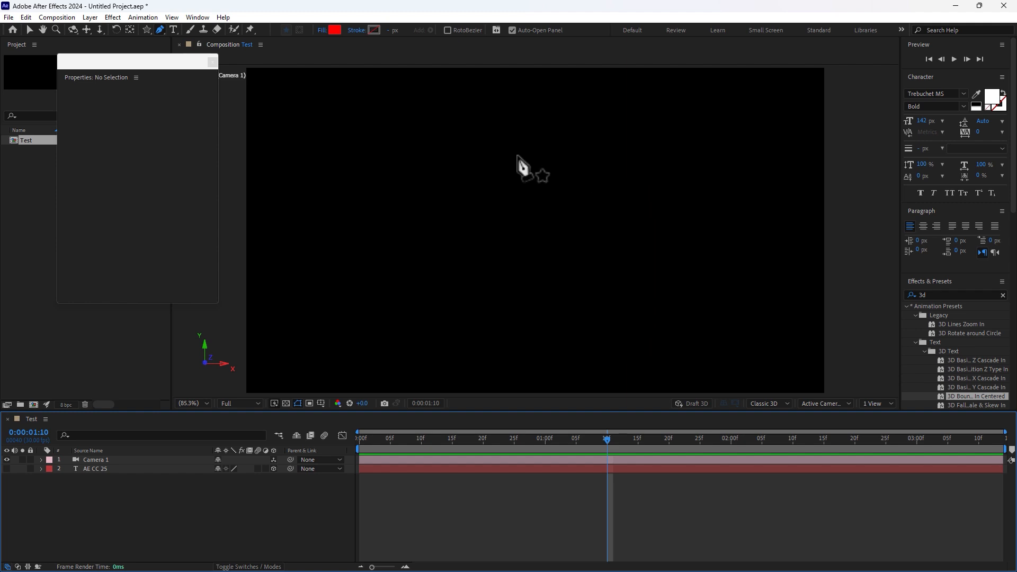
Draw a closed red heart near the composition's centre with the Pen tool, using curved lobes and a pointed bottom.
{"action": "left_click", "coordinate": [531, 188]}
{"action": "left_click_drag", "start_coordinate": [597, 127], "coordinate": [646, 125]}
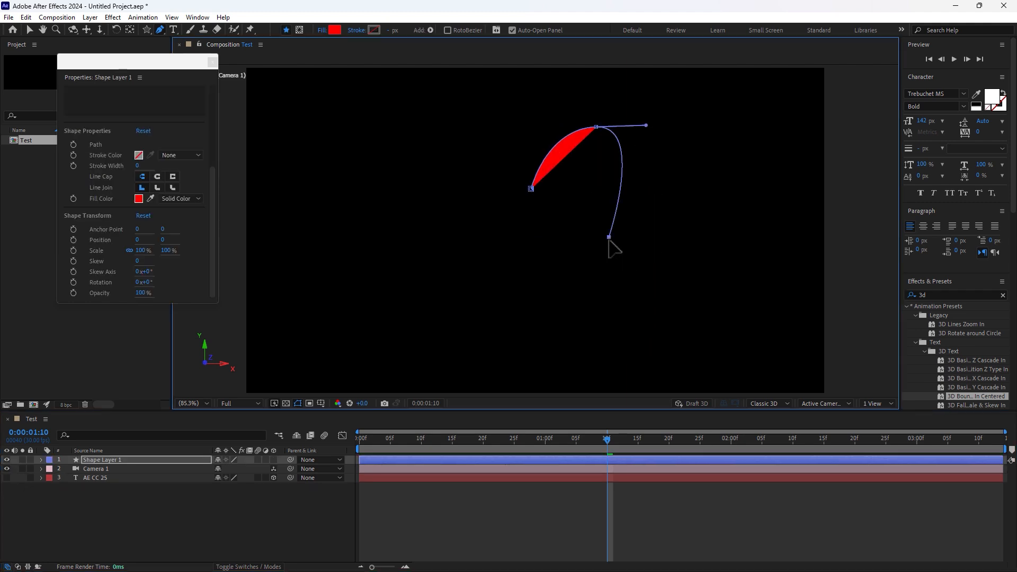
{"action": "left_click_drag", "start_coordinate": [609, 237], "coordinate": [568, 295]}
{"action": "left_click", "coordinate": [537, 350]}
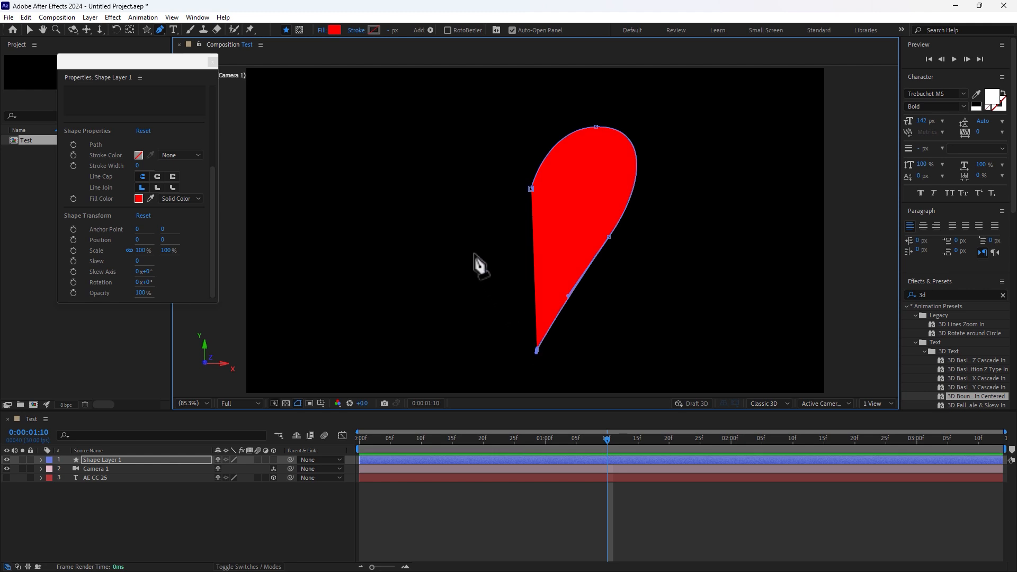
{"action": "left_click_drag", "start_coordinate": [468, 242], "coordinate": [442, 217]}
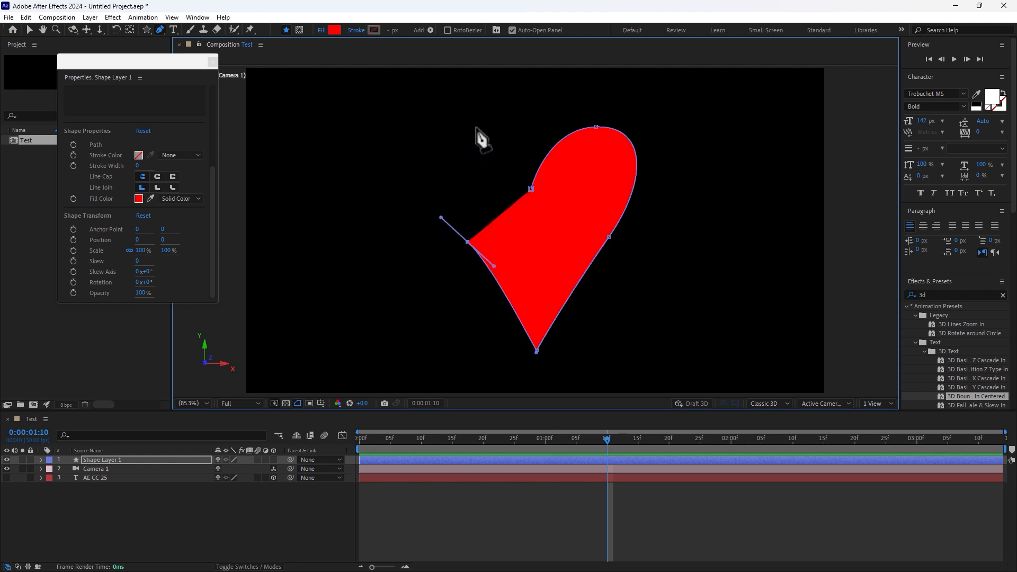
{"action": "left_click_drag", "start_coordinate": [476, 127], "coordinate": [532, 127]}
{"action": "left_click", "coordinate": [531, 189]}
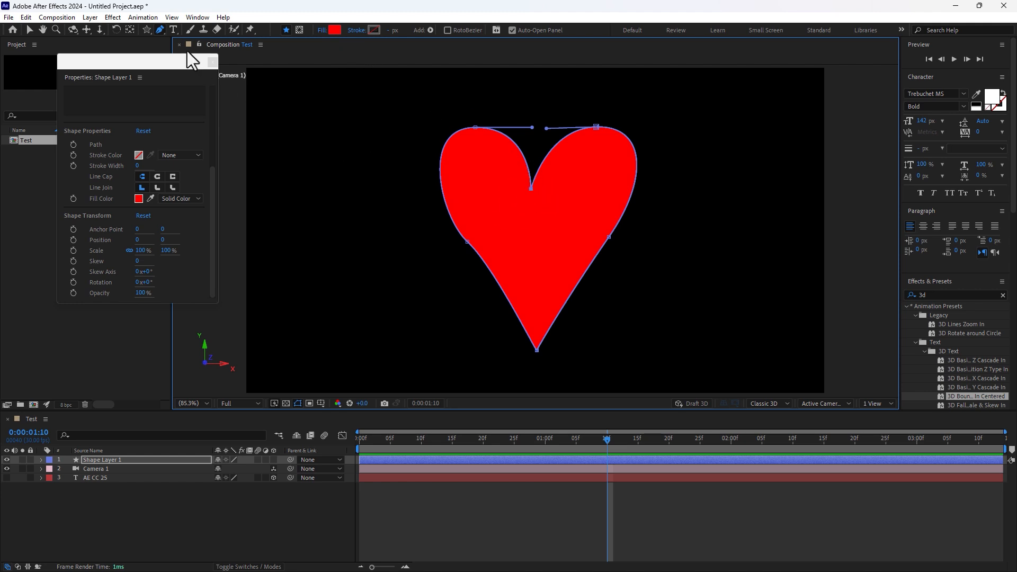
Add a vertex on the inner curve of the heart's left lobe and raise that lobe's top vertex slightly.
{"action": "left_click", "coordinate": [159, 30]}
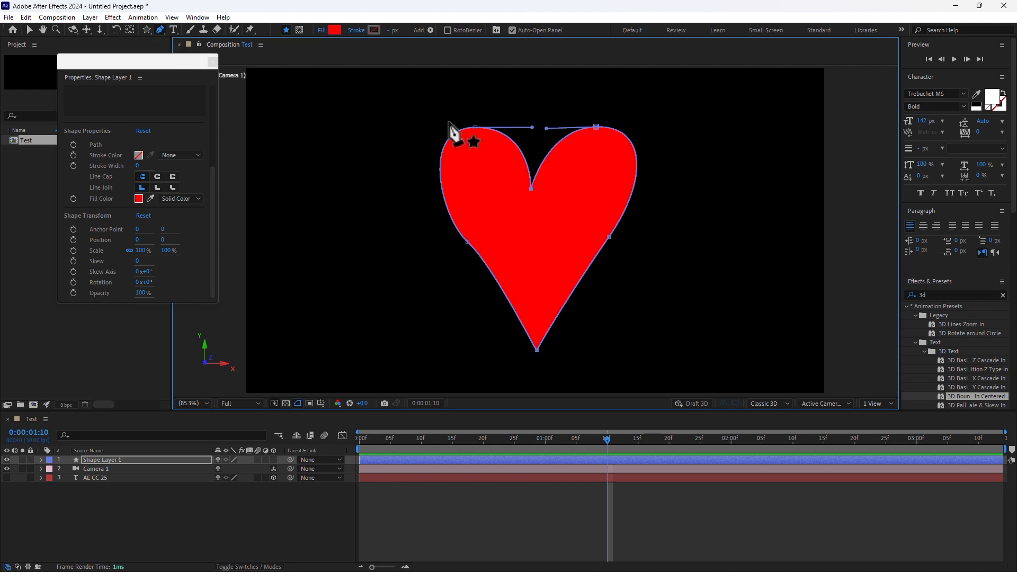
{"action": "left_click", "coordinate": [515, 143]}
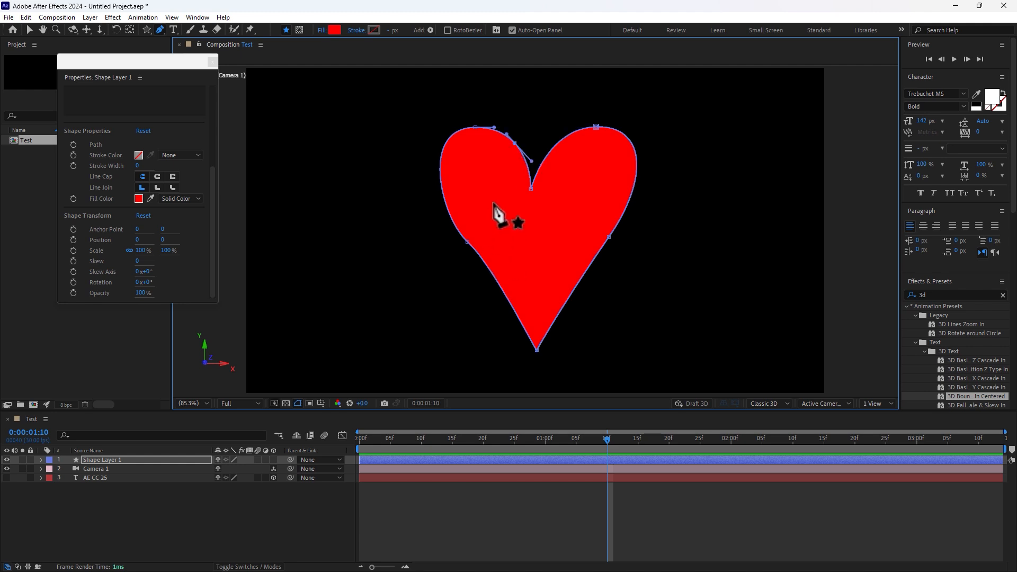
{"action": "left_click_drag", "start_coordinate": [475, 128], "coordinate": [475, 118]}
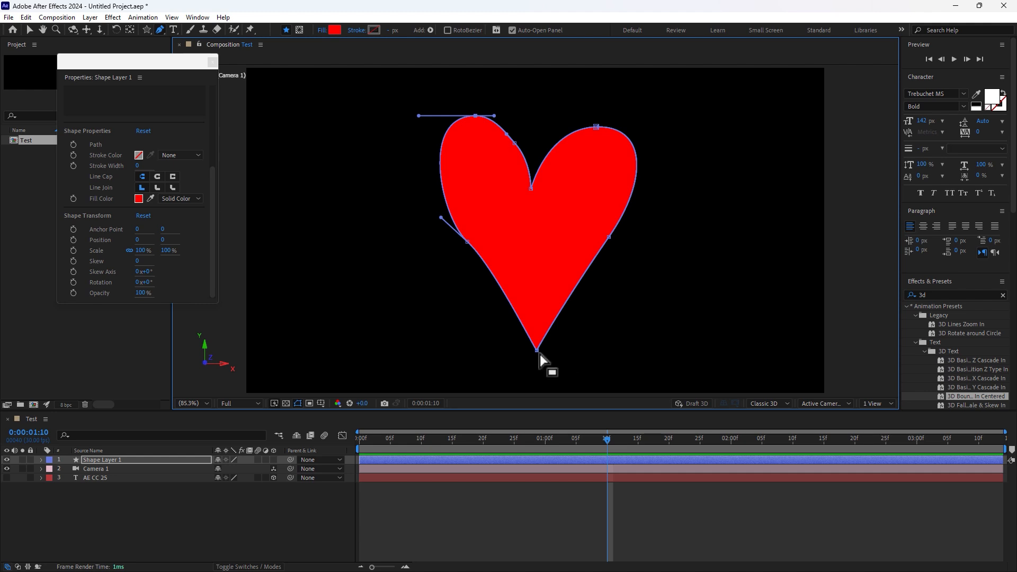
Convert the heart's bottom point into a smooth curve, and convert it back to a sharp corner.
{"action": "left_click_drag", "start_coordinate": [537, 351], "coordinate": [619, 341]}
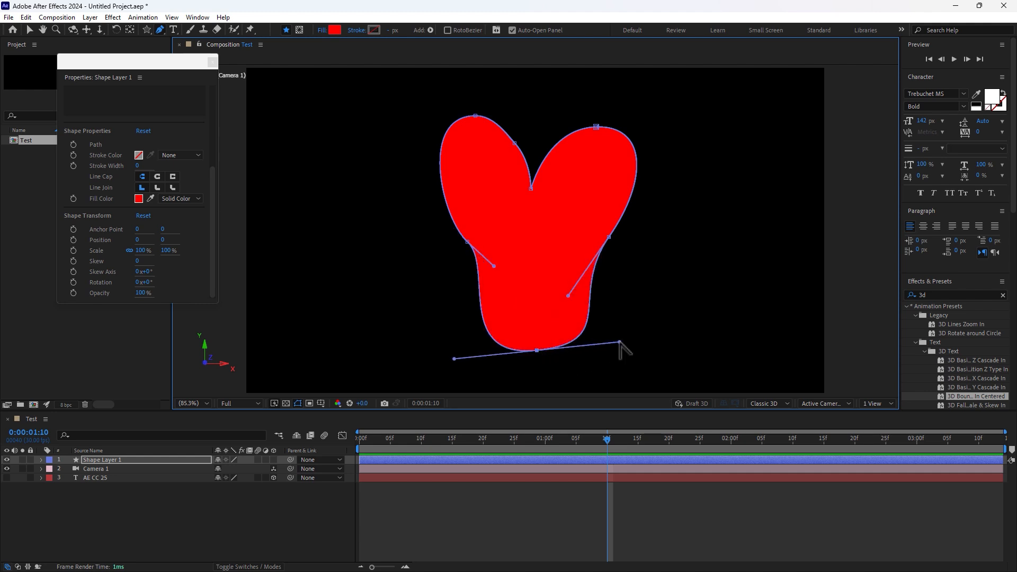
{"action": "left_click", "coordinate": [538, 350], "text": "alt"}
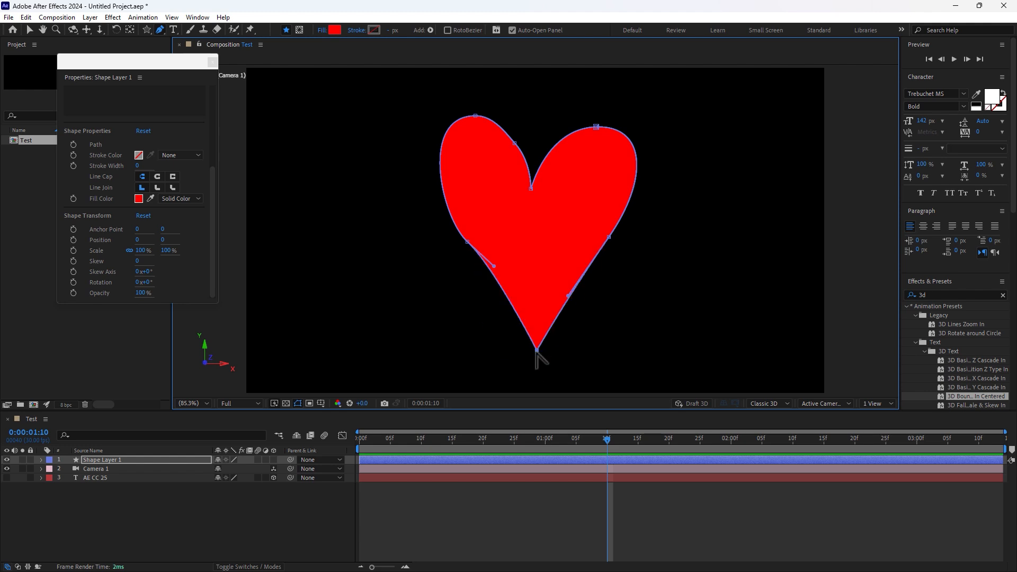
Remove the heart's vertices one by one with the Pen tool and delete the remaining path from Shape Layer 1.
{"action": "left_click", "coordinate": [514, 143]}
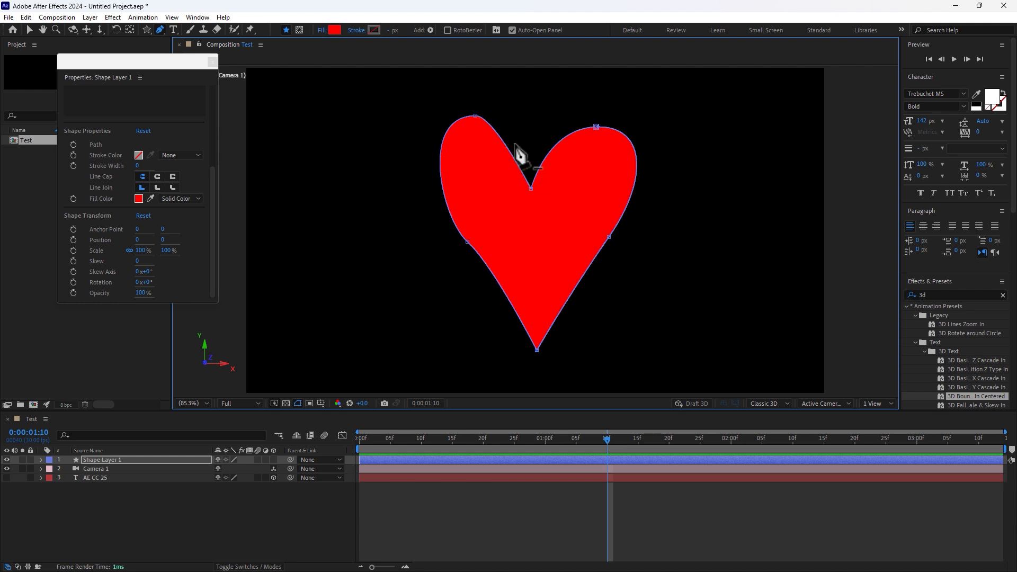
{"action": "left_click", "coordinate": [475, 116]}
{"action": "left_click", "coordinate": [596, 127]}
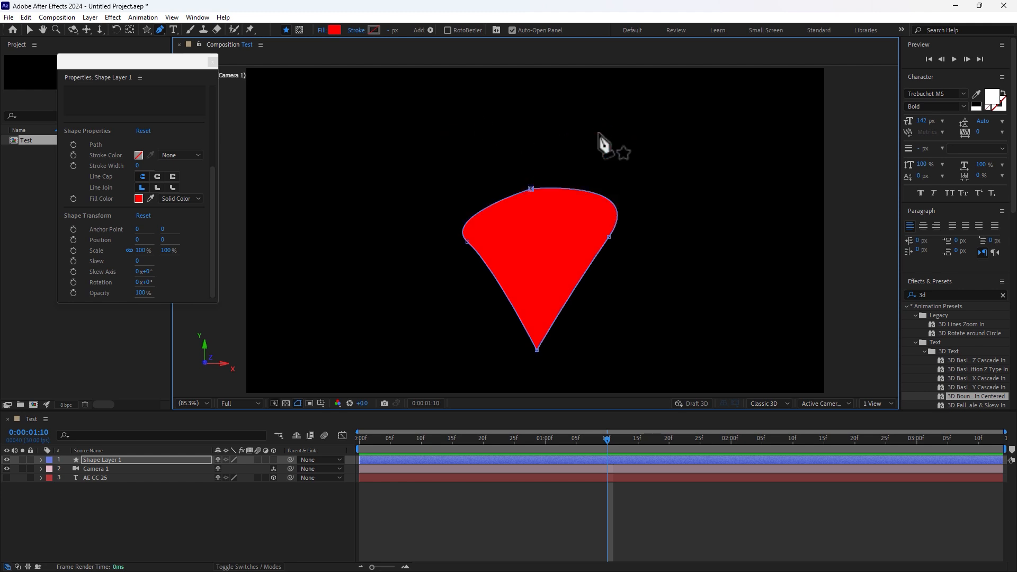
{"action": "left_click", "coordinate": [609, 238]}
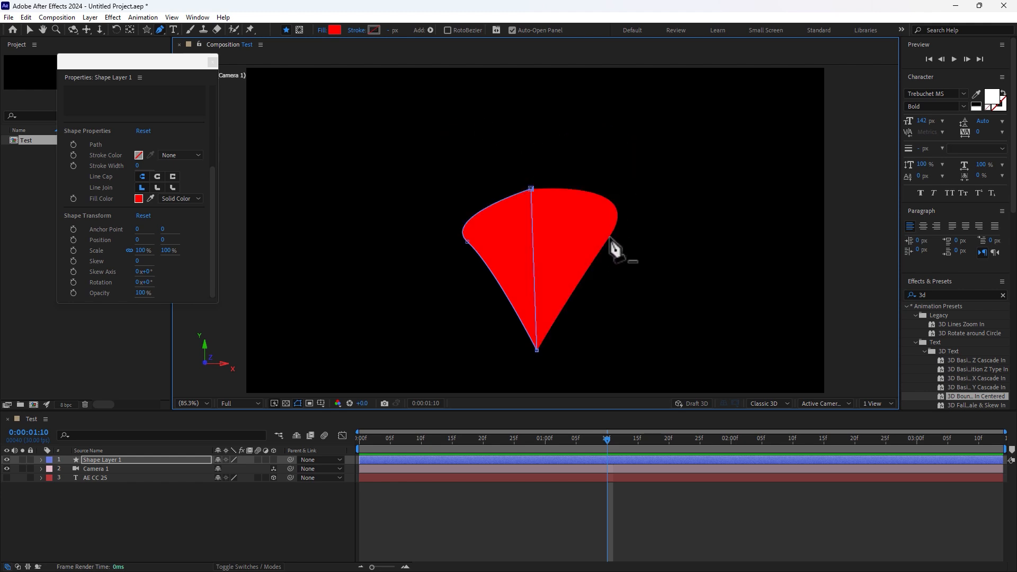
{"action": "left_click", "coordinate": [537, 350]}
{"action": "left_click", "coordinate": [469, 243]}
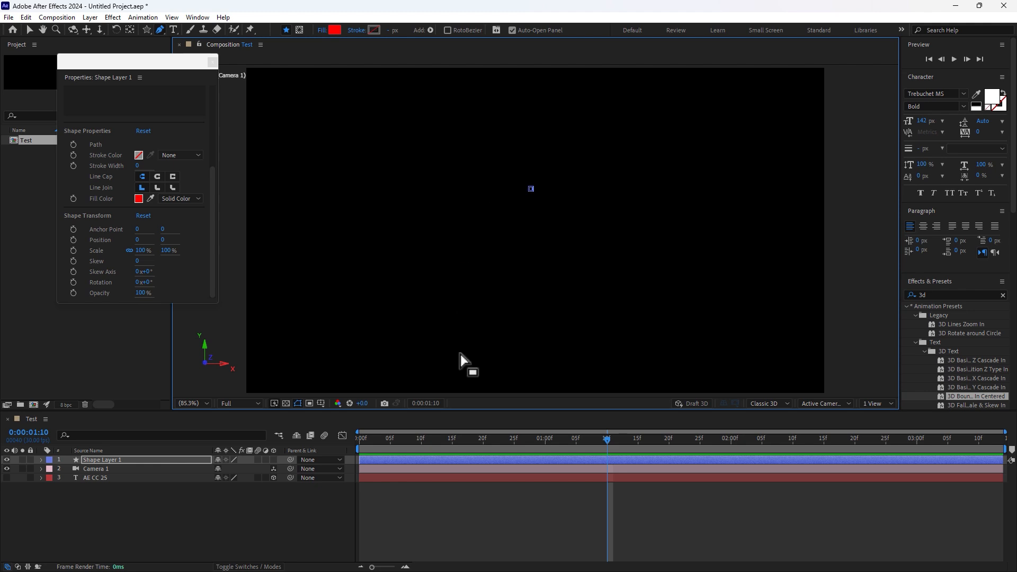
{"action": "key", "text": "Delete"}
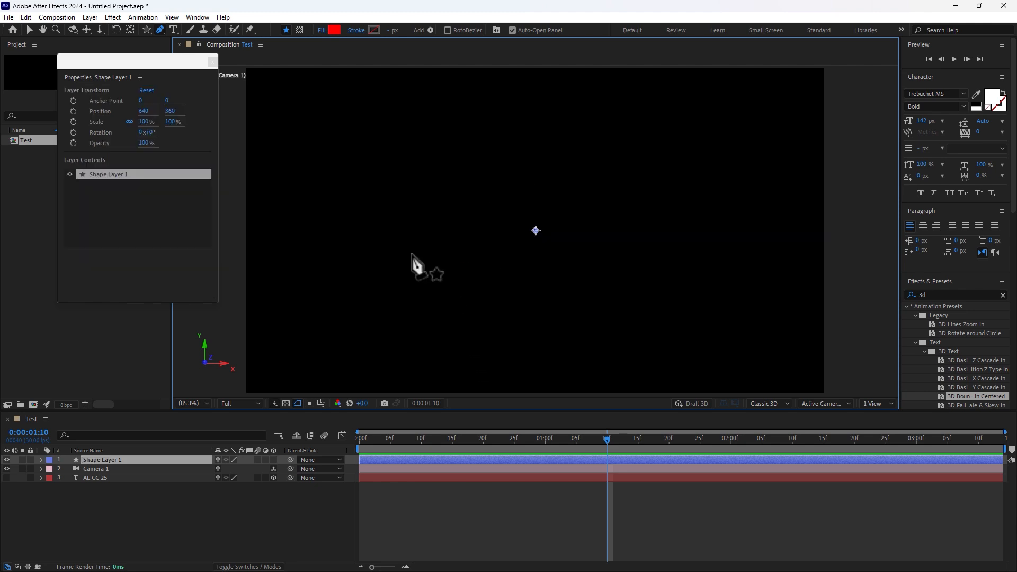
Draw a closed straight-sided red triangle near the composition's centre with the Pen tool.
{"action": "left_click", "coordinate": [464, 156]}
{"action": "left_click", "coordinate": [646, 119]}
{"action": "left_click", "coordinate": [575, 317]}
{"action": "left_click", "coordinate": [464, 155]}
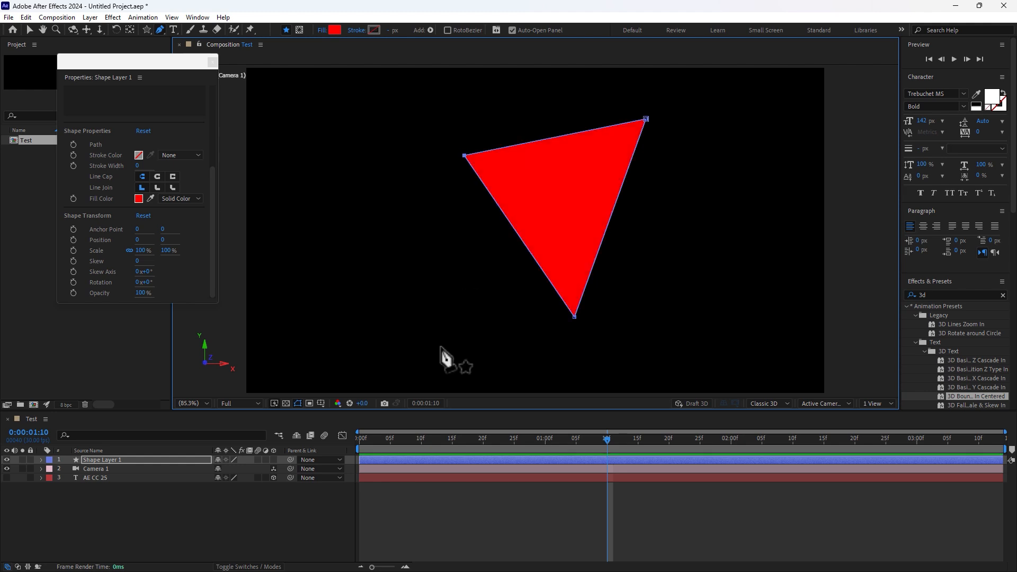
Try the Mask Feather Tool on the triangle's upper edge, and delete Shape Layer 1.
{"action": "left_click", "coordinate": [159, 28]}
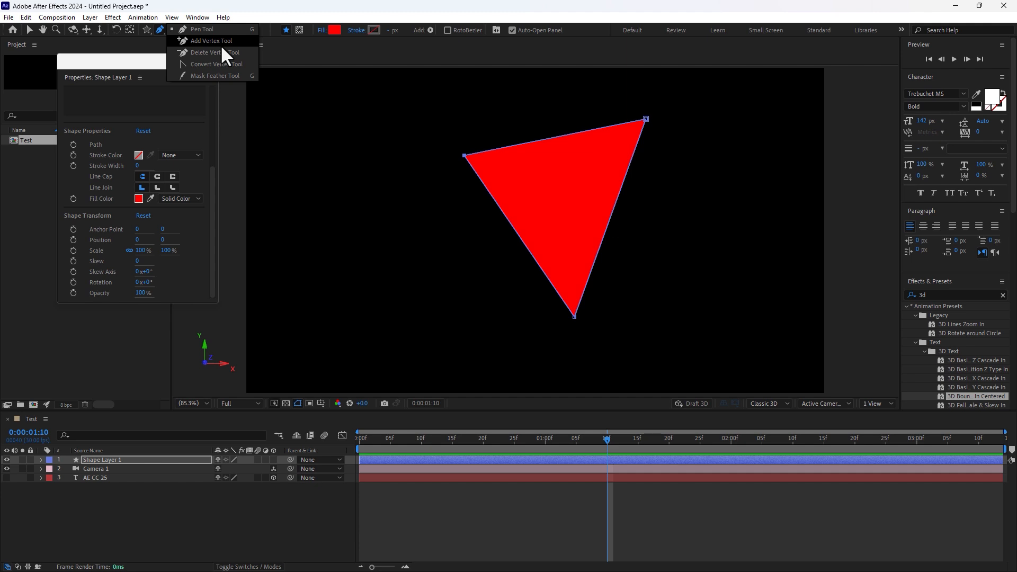
{"action": "left_click", "coordinate": [223, 76]}
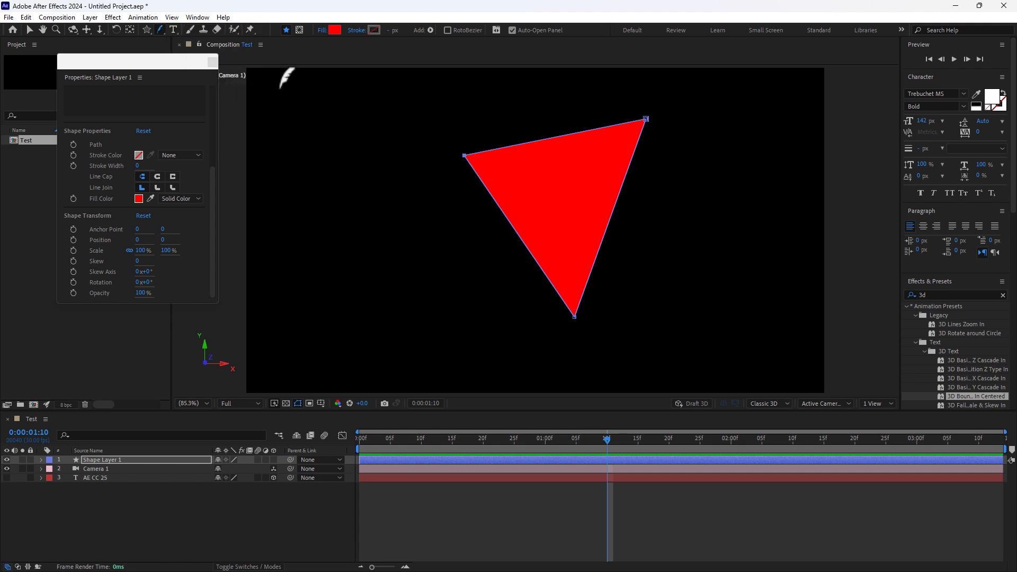
{"action": "left_click", "coordinate": [534, 127]}
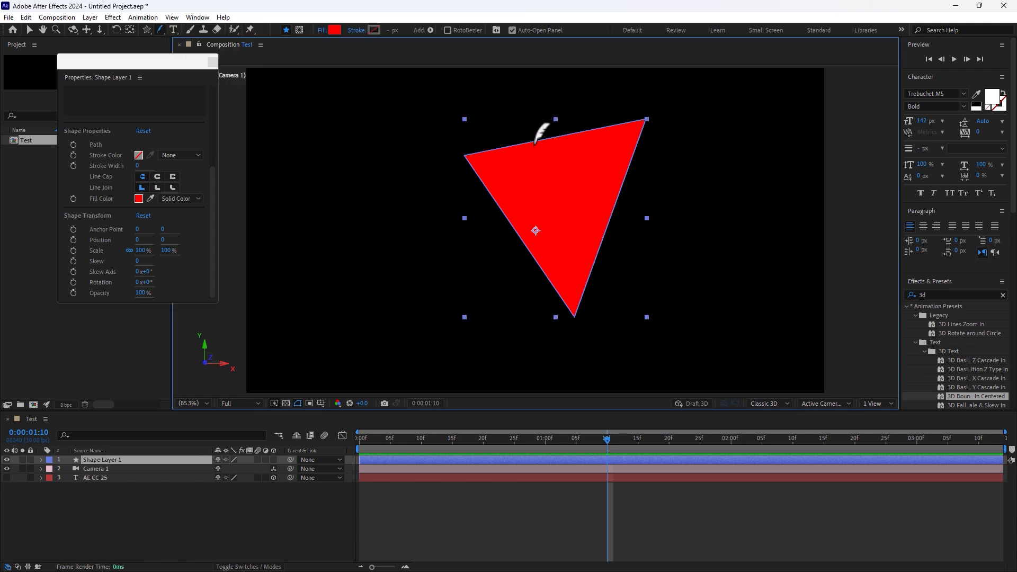
{"action": "key", "text": "Delete"}
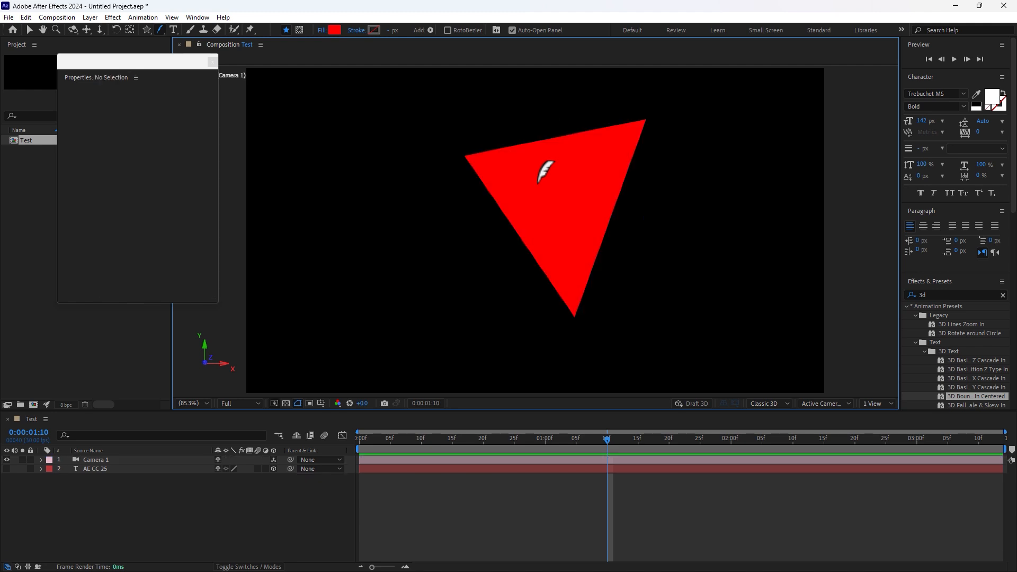
{"action": "left_click", "coordinate": [212, 62]}
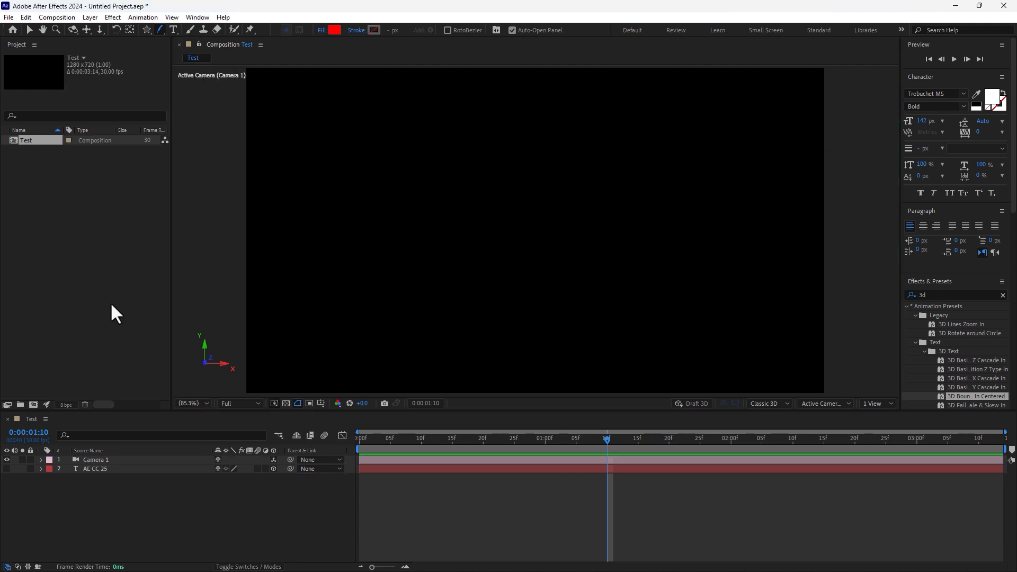
Import the video Drone Footage - Motion Tracking Examples from the Materials folder and create a new composition from it.
{"action": "double_click", "coordinate": [118, 253]}
{"action": "double_click", "coordinate": [266, 187]}
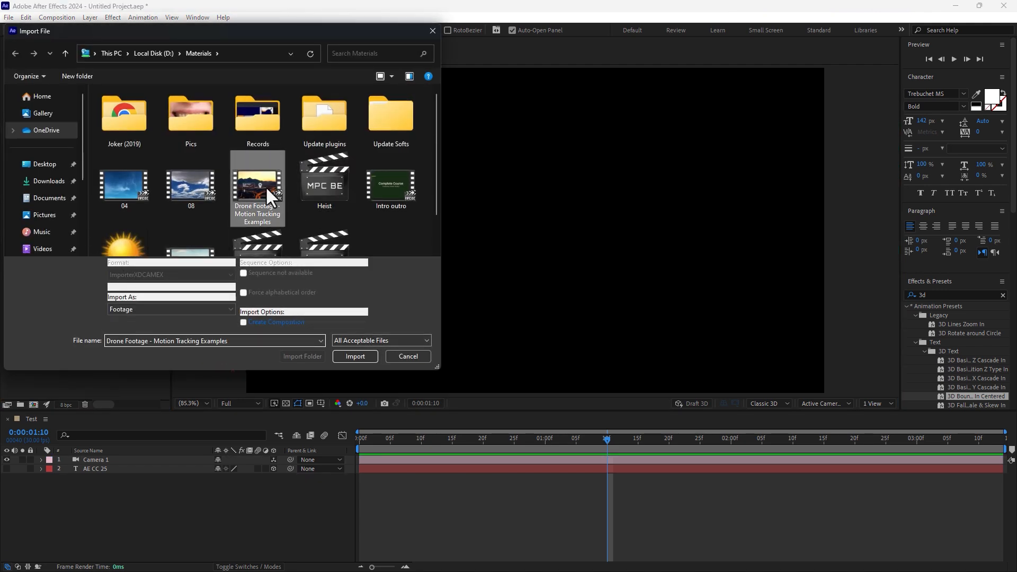
{"action": "left_click_drag", "start_coordinate": [49, 135], "coordinate": [56, 291]}
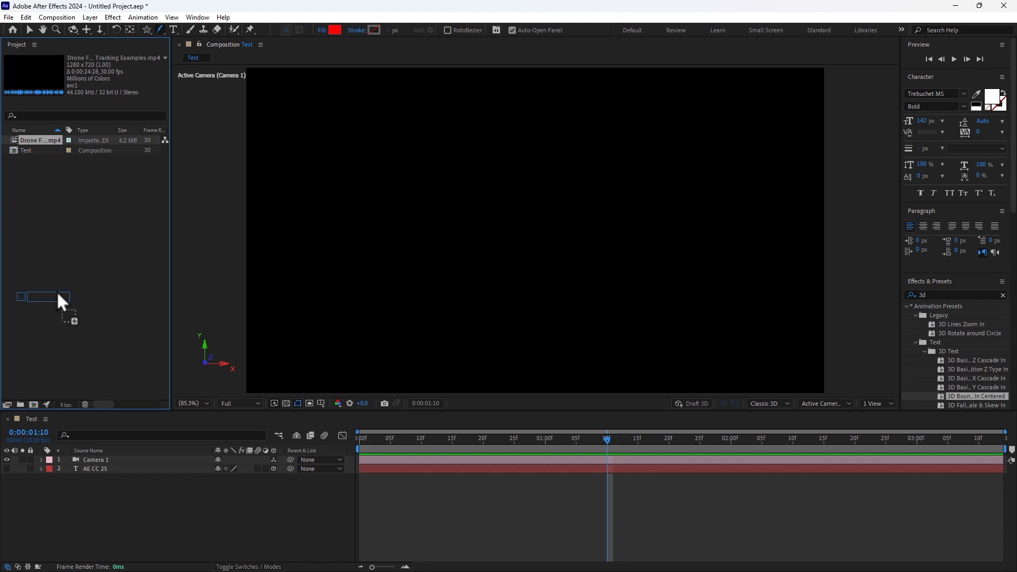
{"action": "left_click_drag", "start_coordinate": [31, 402], "coordinate": [30, 403]}
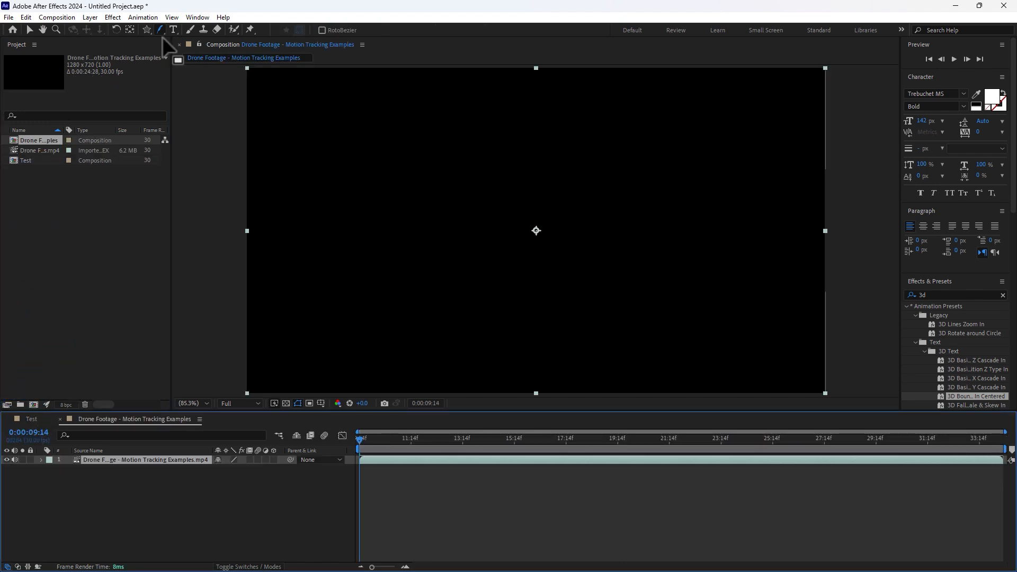
At 0:00:17:00, draw a nearly circular mask over the warehouse roof on the drone footage layer with the Ellipse tool.
{"action": "left_click_drag", "start_coordinate": [458, 452], "coordinate": [554, 451]}
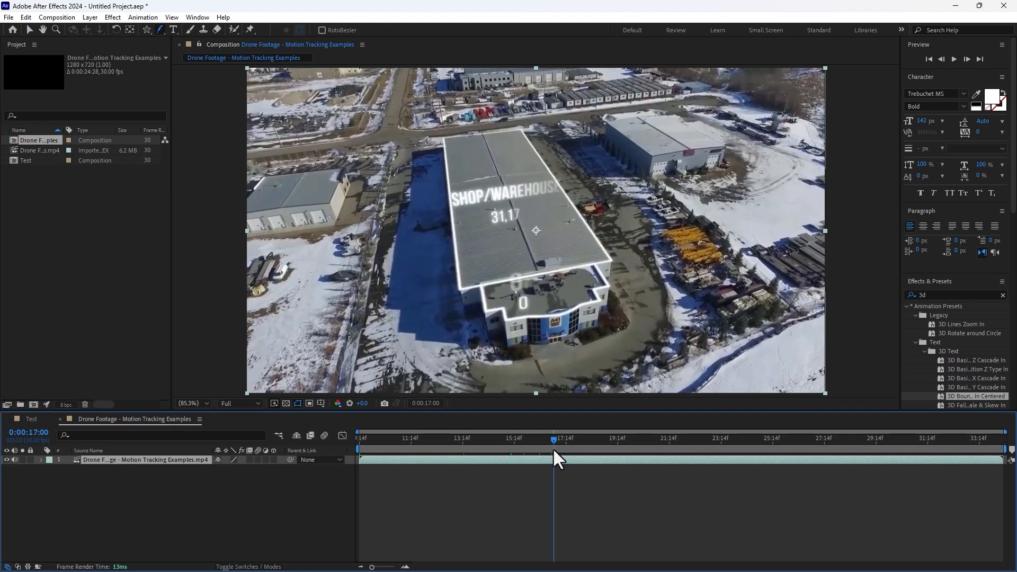
{"action": "left_click_drag", "start_coordinate": [144, 31], "coordinate": [191, 53]}
{"action": "left_click_drag", "start_coordinate": [458, 106], "coordinate": [691, 342]}
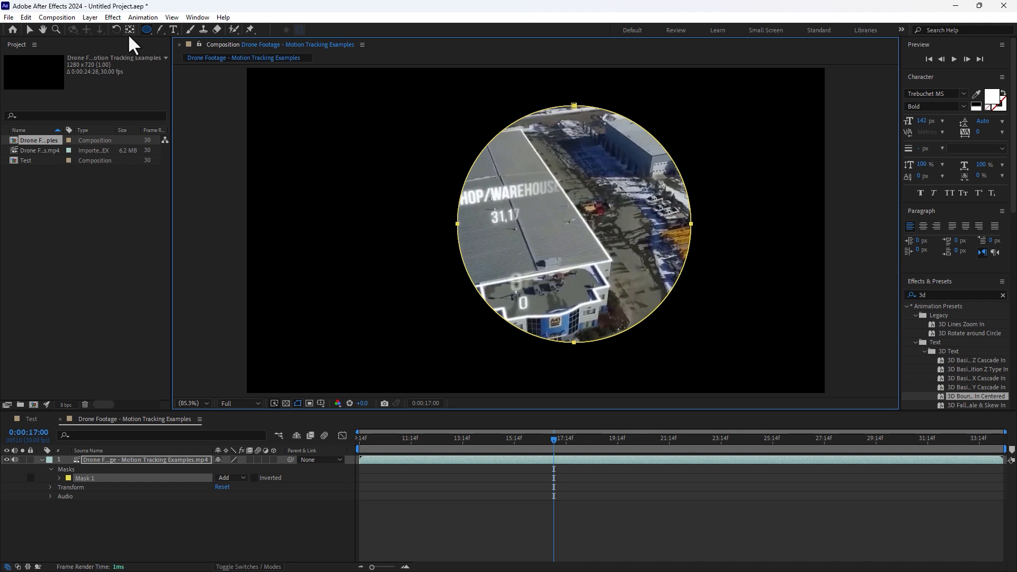
Feather the drone footage's circular mask inward from its edge with the Mask Feather Tool, and deselect the layer.
{"action": "left_click", "coordinate": [144, 29]}
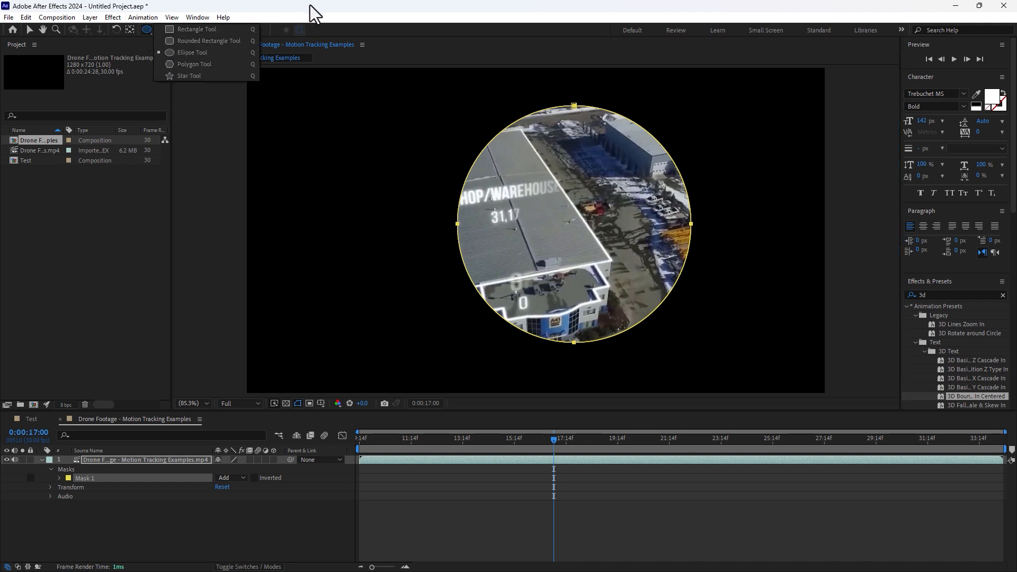
{"action": "left_click", "coordinate": [125, 234]}
{"action": "left_click", "coordinate": [162, 28]}
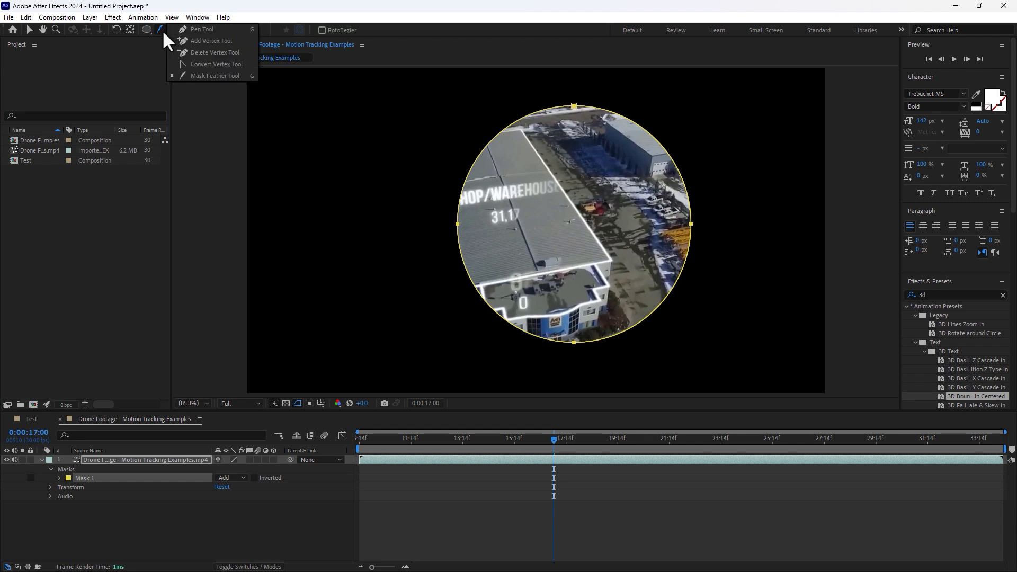
{"action": "left_click", "coordinate": [213, 75]}
{"action": "left_click_drag", "start_coordinate": [506, 128], "coordinate": [545, 202]}
{"action": "left_click", "coordinate": [540, 529]}
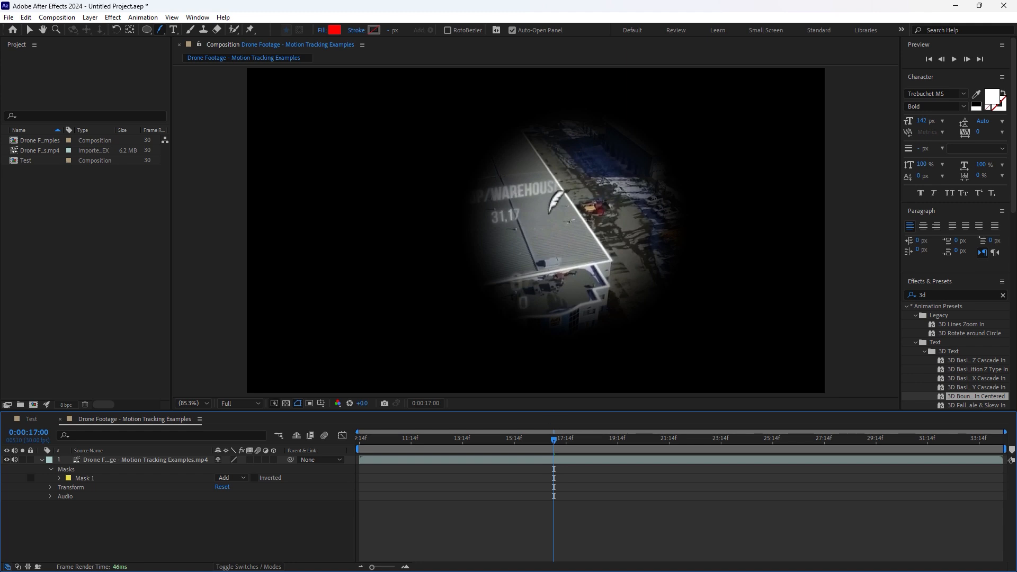
Choose the Horizontal Type Tool and delete the masked drone footage layer from the composition.
{"action": "left_click", "coordinate": [171, 28]}
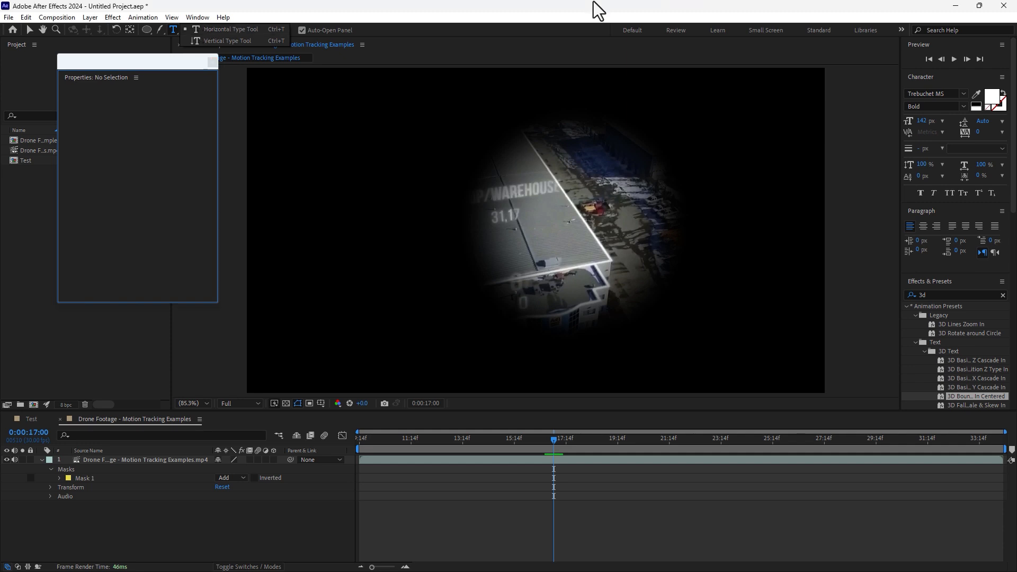
{"action": "left_click", "coordinate": [161, 457]}
{"action": "key", "text": "Delete"}
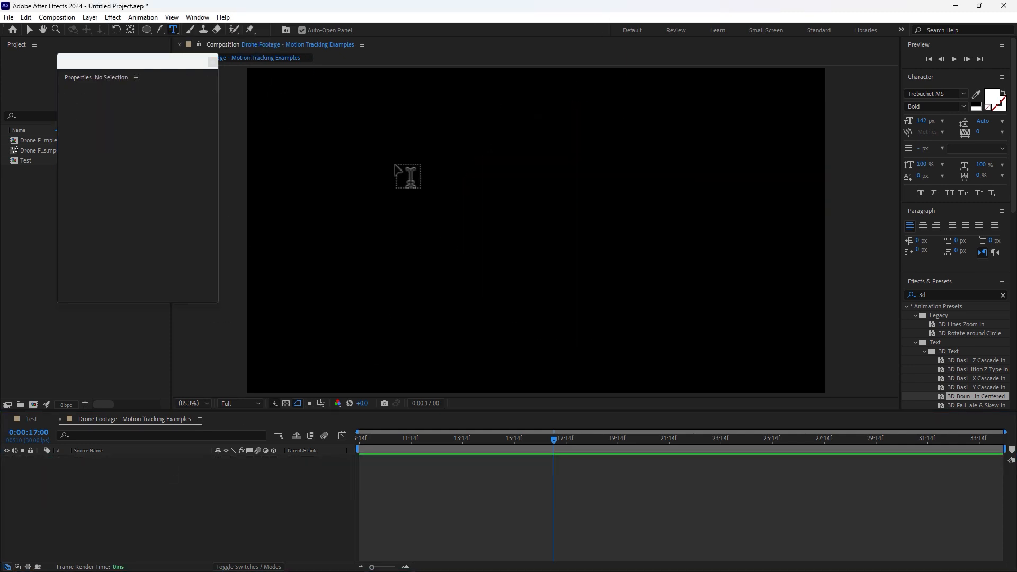
Create a horizontal paragraph text box reading "sdfgsdgdsfgsdgsdgsdf" and move it towards the right side of the frame.
{"action": "left_click_drag", "start_coordinate": [345, 137], "coordinate": [644, 288]}
{"action": "type", "text": "sdfg"}
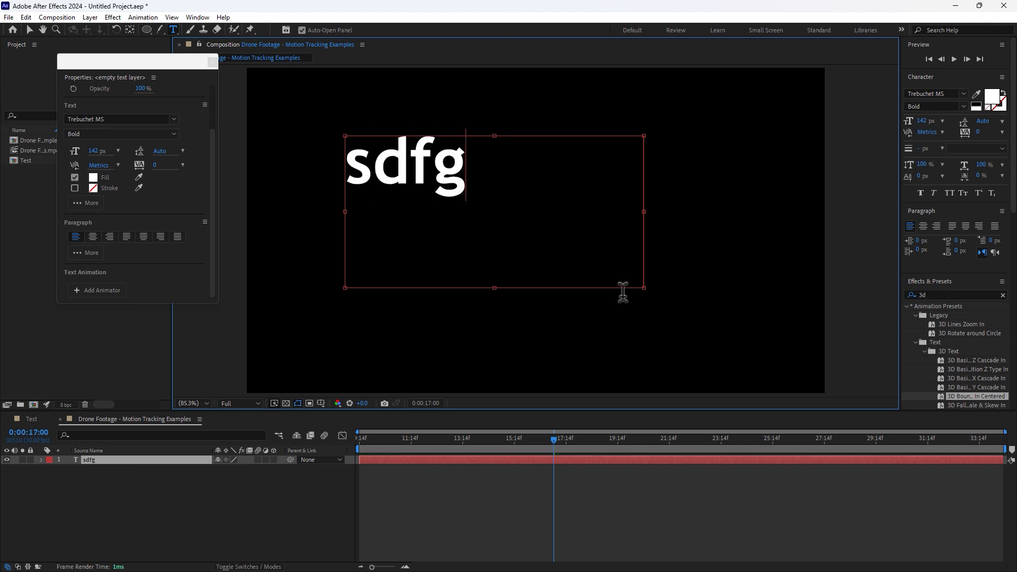
{"action": "type", "text": "sdgdsfgsdgsdgsdf"}
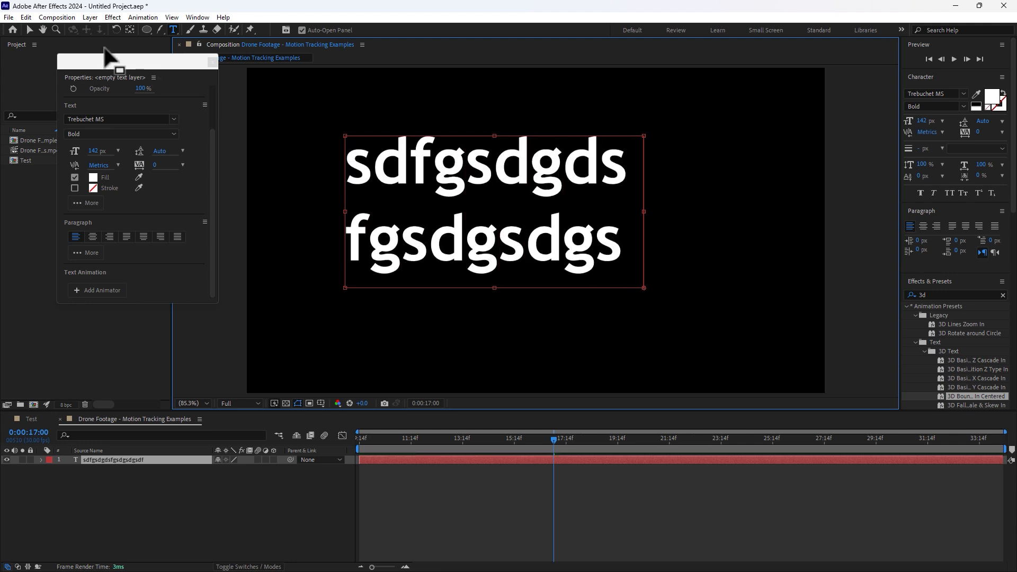
{"action": "left_click", "coordinate": [34, 28]}
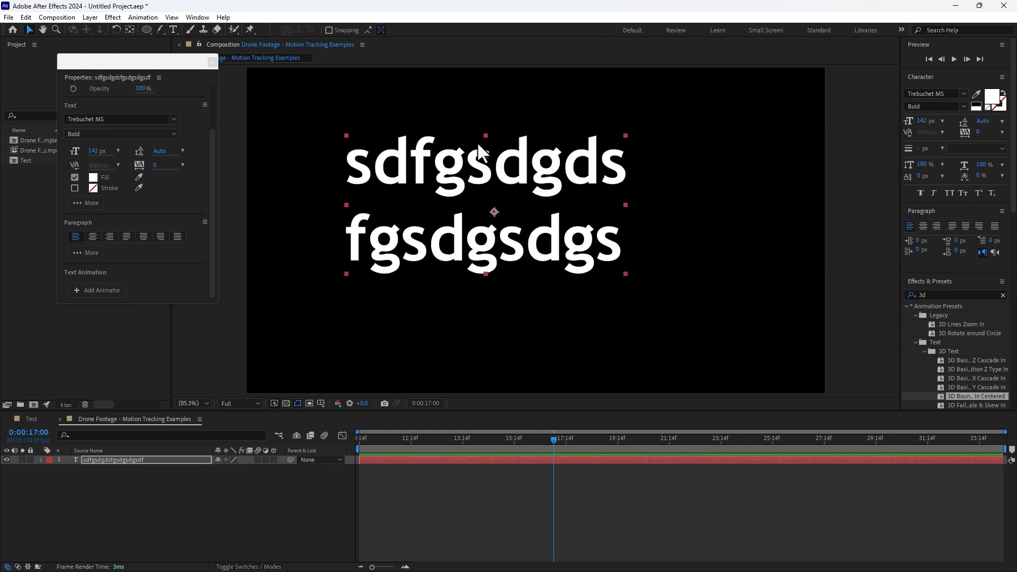
{"action": "left_click_drag", "start_coordinate": [480, 153], "coordinate": [637, 155]}
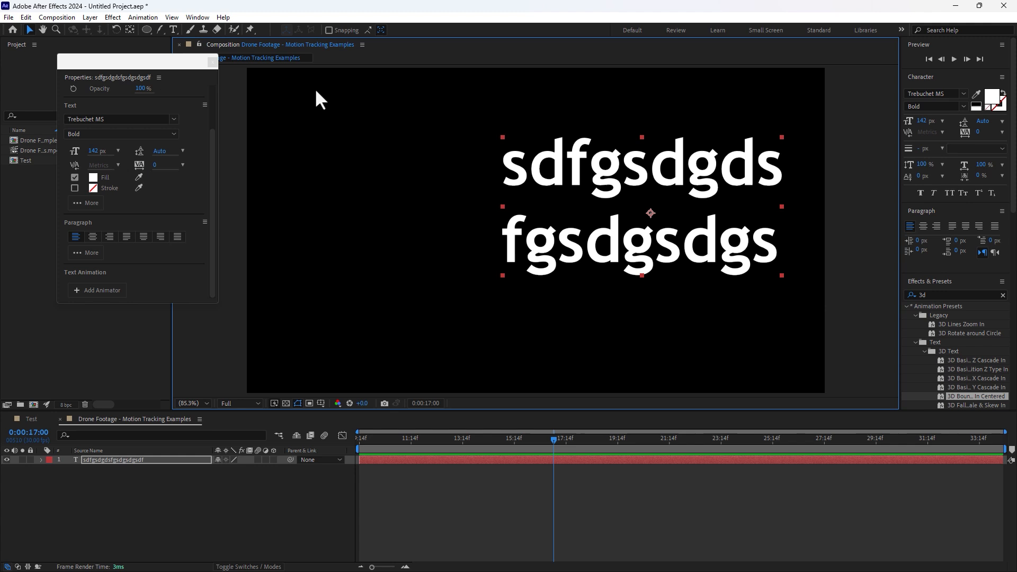
Add a tall text box beside the existing text with the Vertical Type Tool, containing the digits 1, 2, 3 and 4.
{"action": "left_click", "coordinate": [174, 30]}
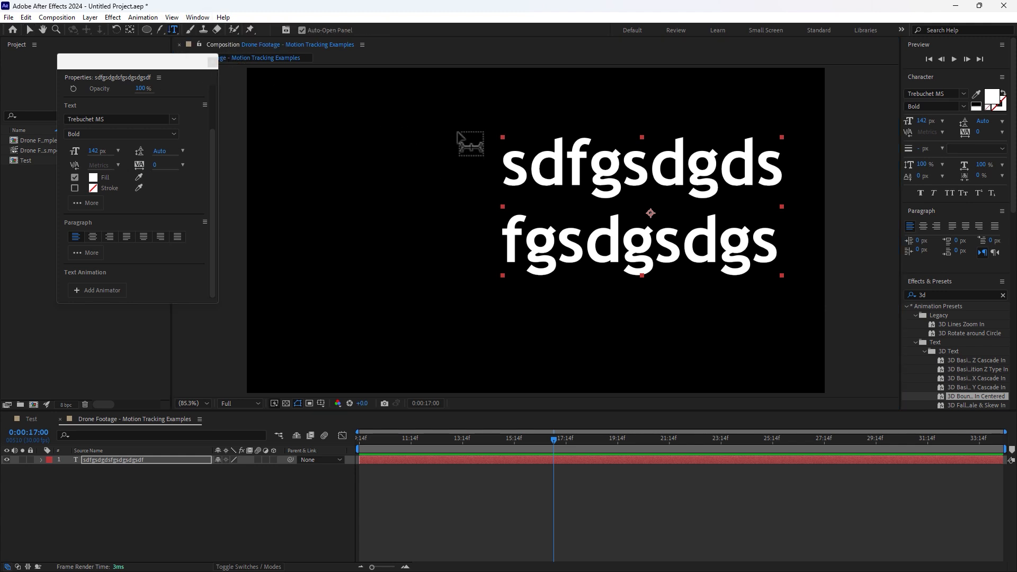
{"action": "left_click_drag", "start_coordinate": [458, 133], "coordinate": [361, 410]}
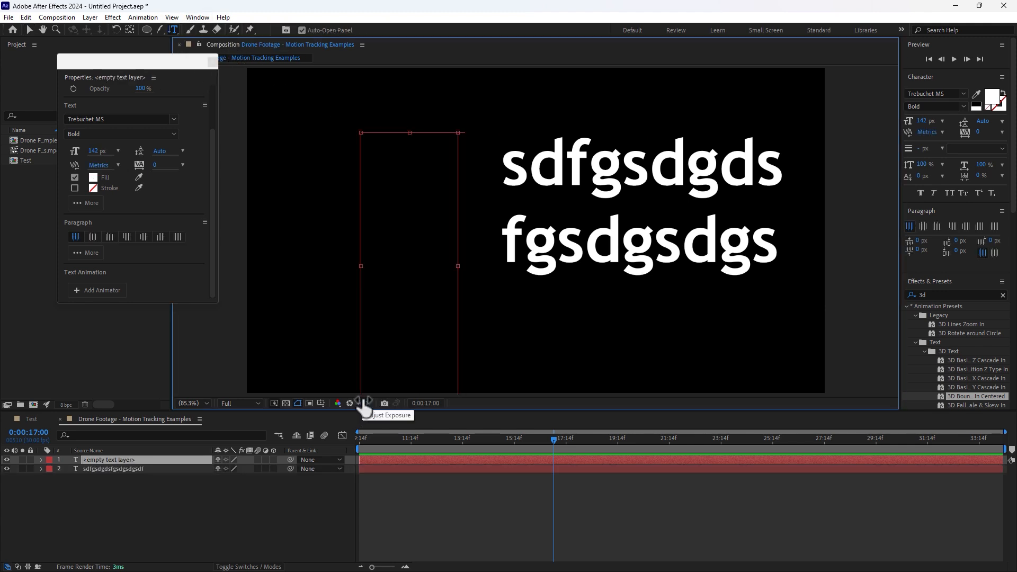
{"action": "type", "text": "1"}
{"action": "key", "text": "Return"}
{"action": "type", "text": "2"}
{"action": "key", "text": "Return"}
{"action": "type", "text": "3"}
{"action": "key", "text": "Return"}
{"action": "type", "text": "4"}
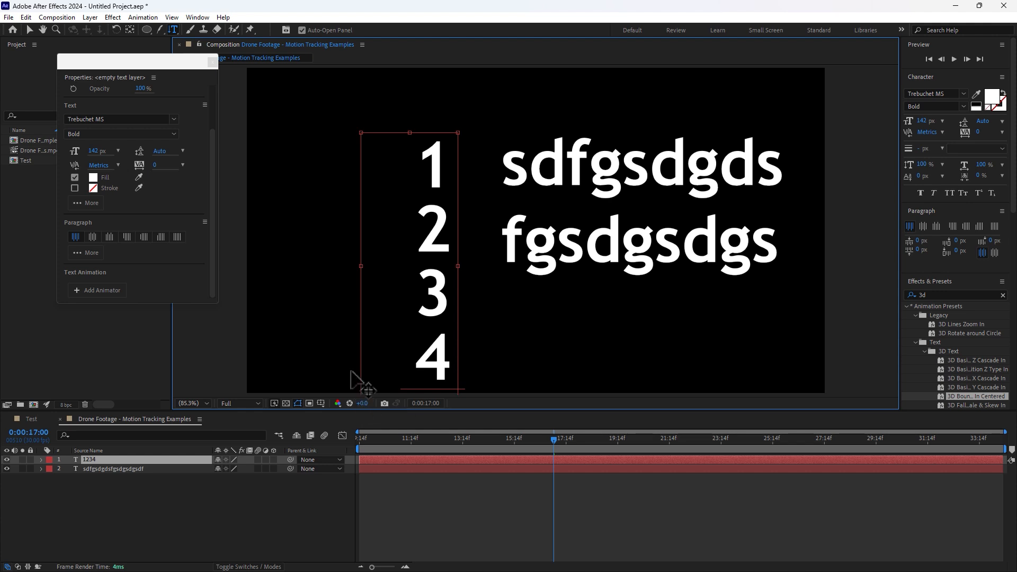
Move the horizontal text beside digits 1 and 2, and place a duplicate of it beside digits 3 and 4.
{"action": "left_click", "coordinate": [30, 29]}
{"action": "left_click", "coordinate": [556, 170]}
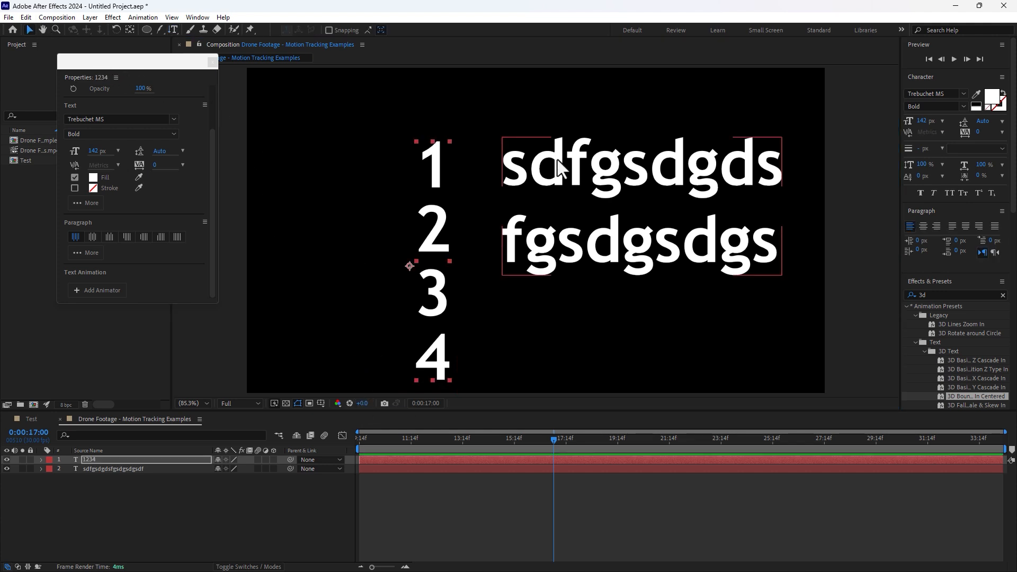
{"action": "left_click_drag", "start_coordinate": [557, 170], "coordinate": [525, 159]}
{"action": "key", "text": "Return"}
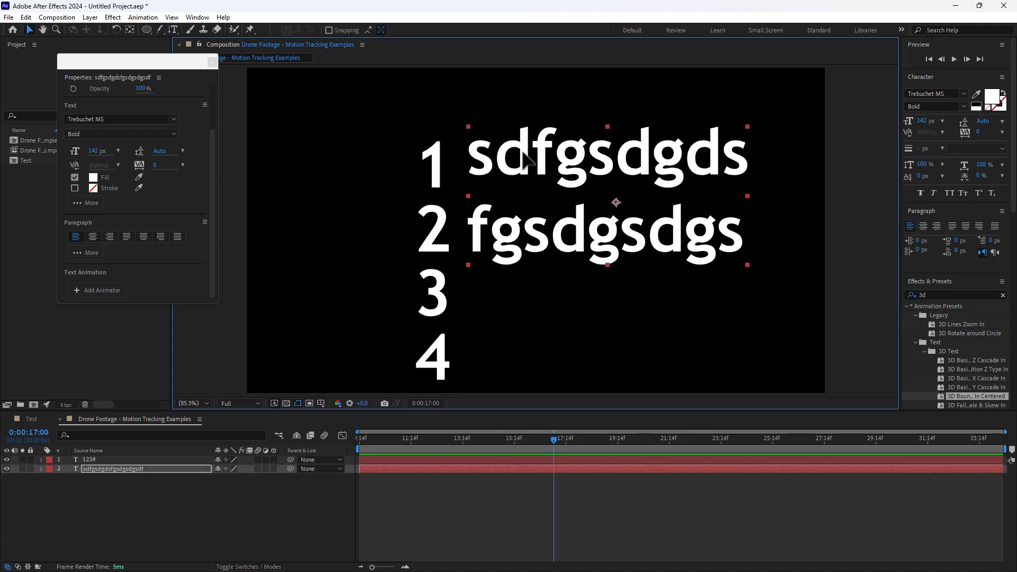
{"action": "key", "text": "ctrl+d"}
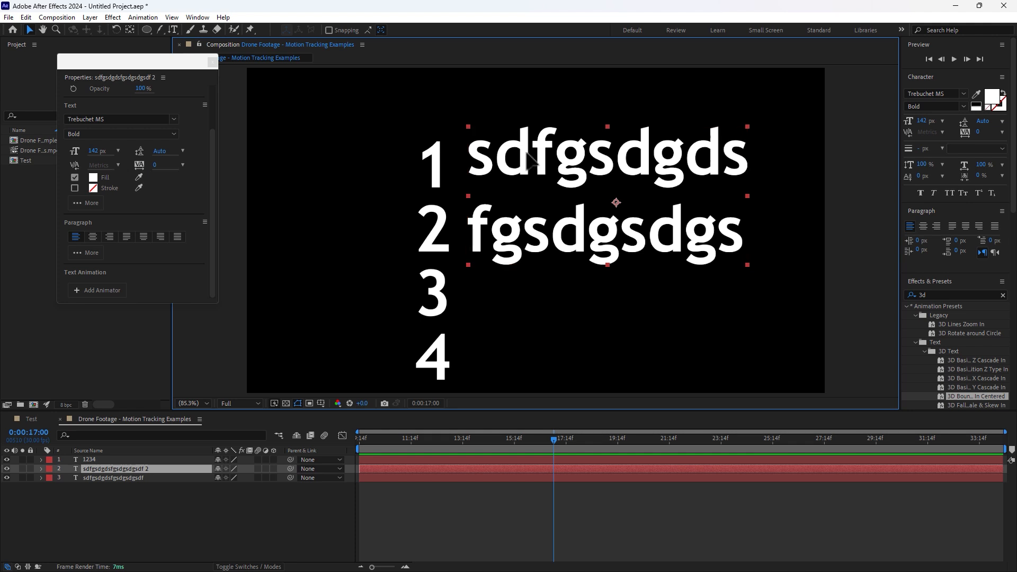
{"action": "left_click_drag", "start_coordinate": [524, 159], "coordinate": [523, 286]}
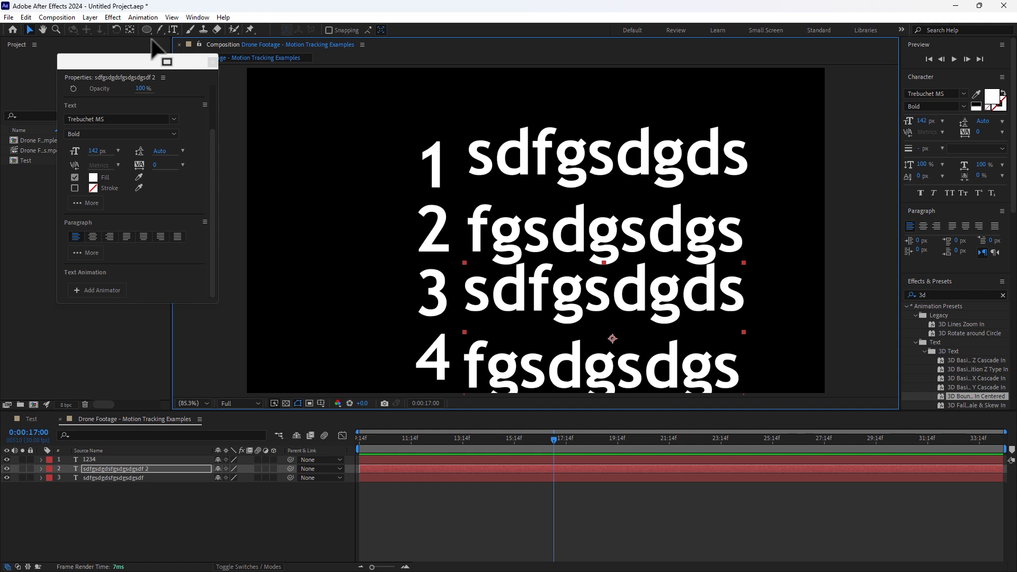
Choose the Brush tool, delete all three text layers, and close the floating Properties panel.
{"action": "left_click", "coordinate": [188, 30]}
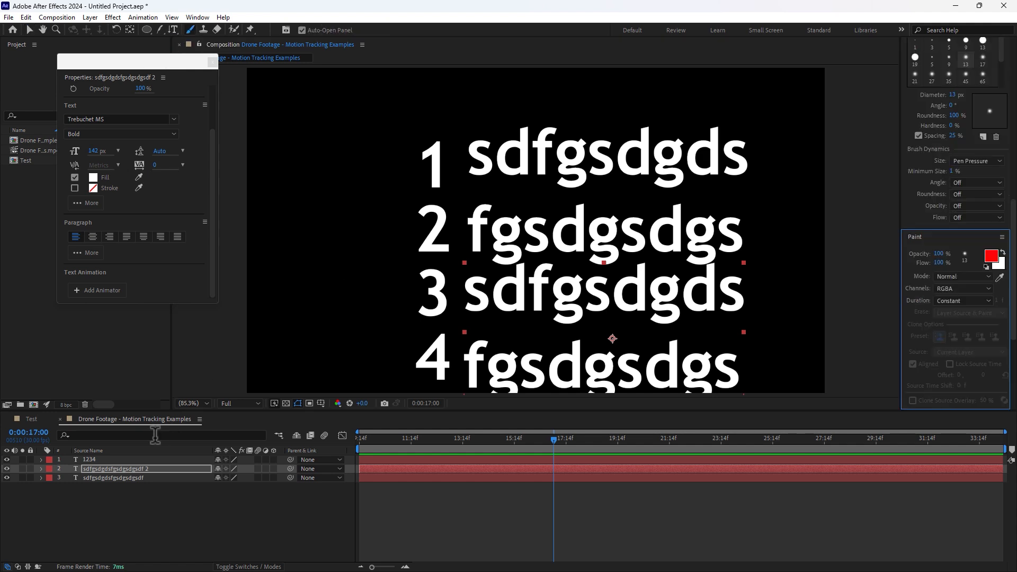
{"action": "left_click_drag", "start_coordinate": [96, 488], "coordinate": [77, 440]}
{"action": "key", "text": "Delete"}
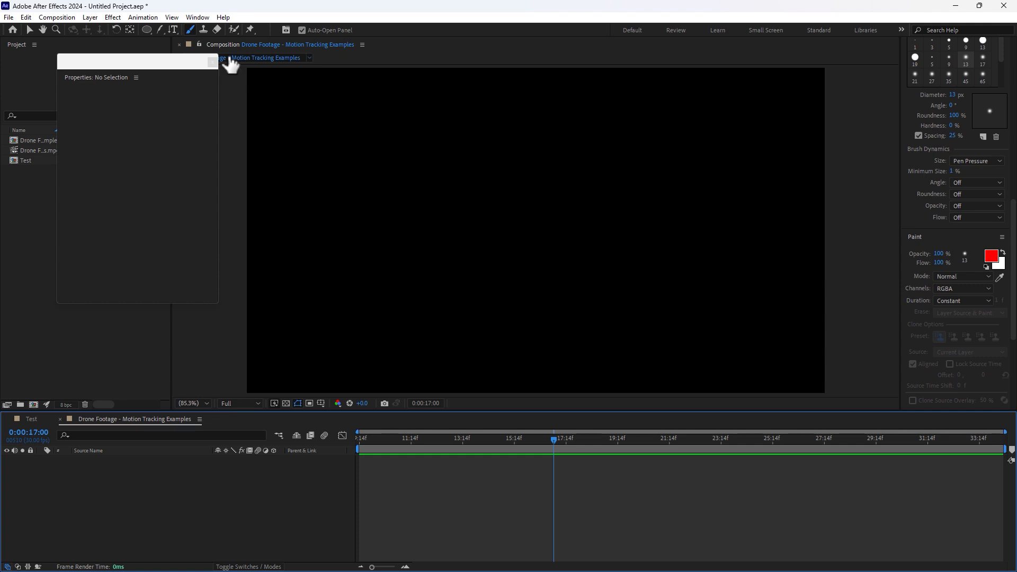
{"action": "left_click", "coordinate": [451, 218]}
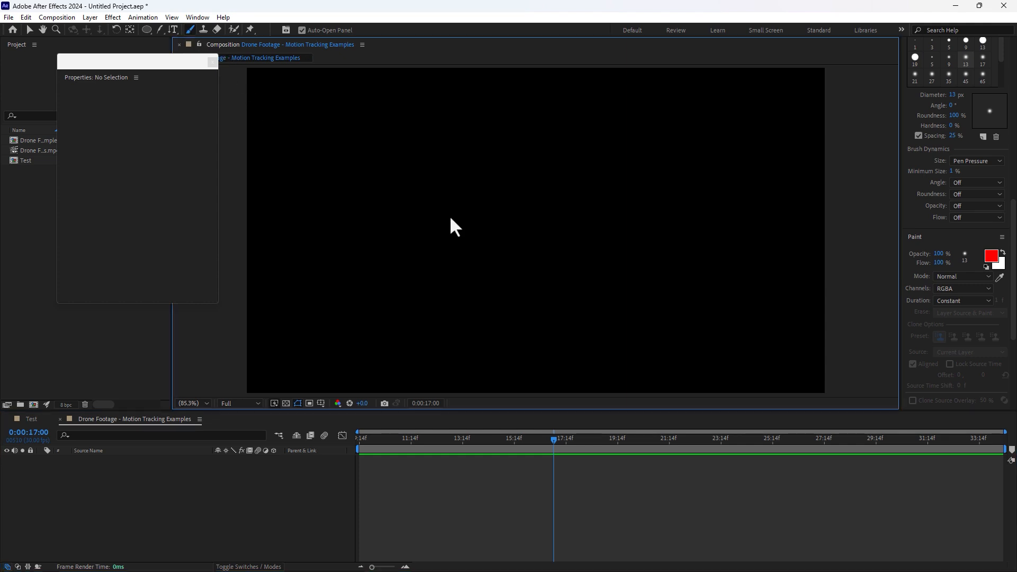
{"action": "left_click", "coordinate": [211, 62]}
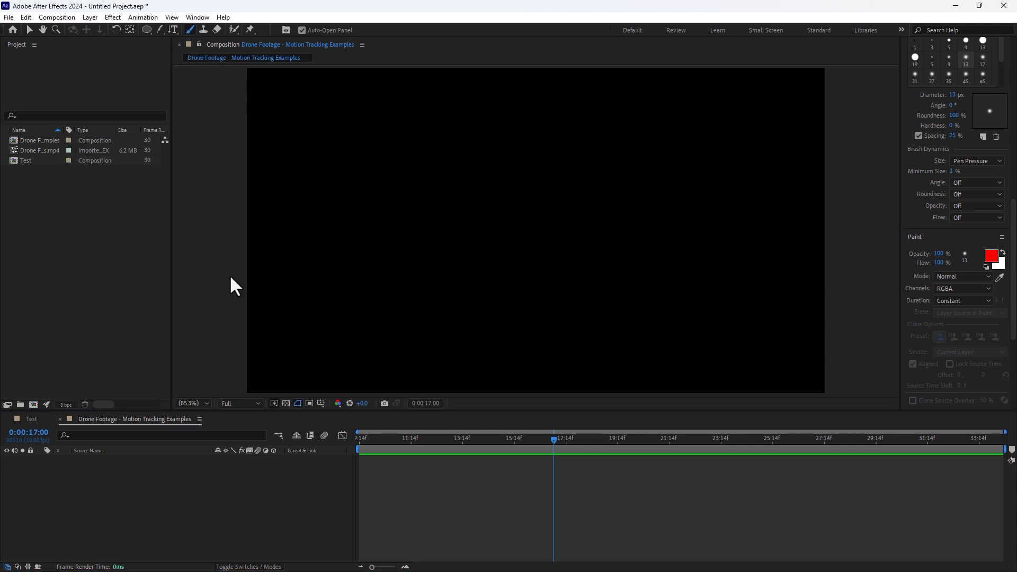
Create a new solid layer coloured pale red, FFC4C4, in the empty composition.
{"action": "right_click", "coordinate": [192, 501]}
{"action": "mouse_move", "coordinate": [246, 367]}
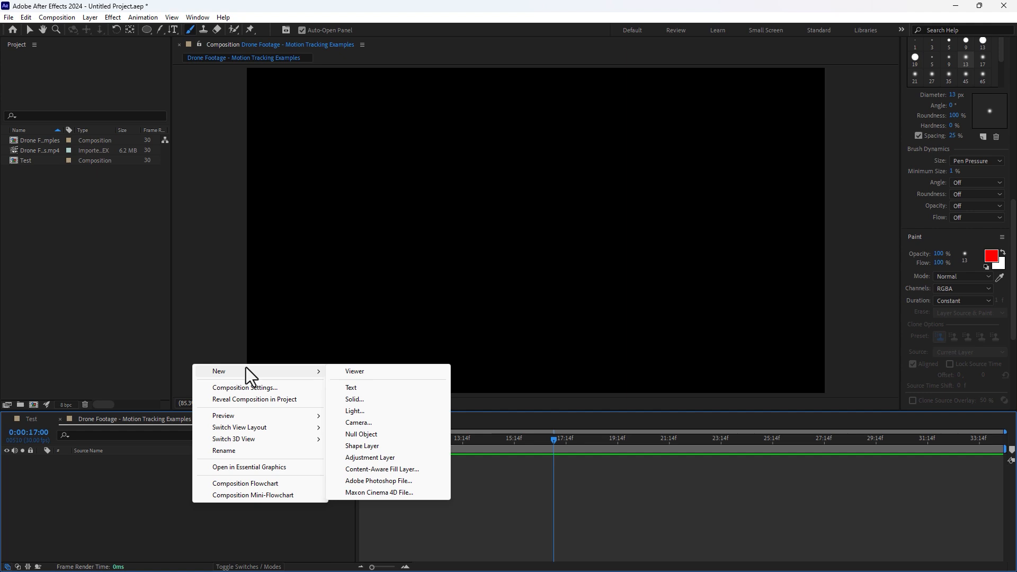
{"action": "left_click", "coordinate": [374, 400]}
{"action": "left_click", "coordinate": [475, 328]}
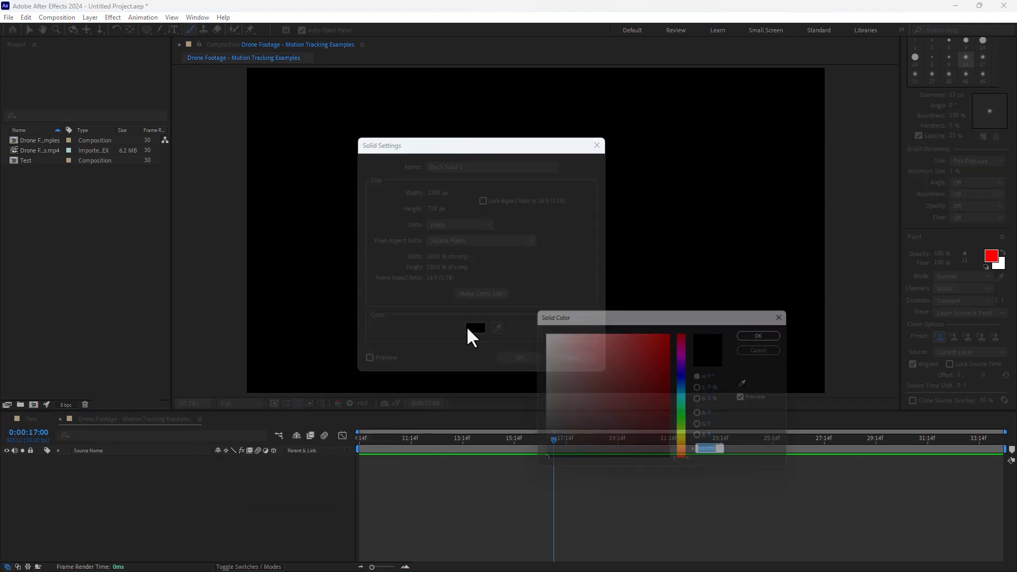
{"action": "left_click", "coordinate": [638, 380]}
{"action": "left_click_drag", "start_coordinate": [638, 380], "coordinate": [570, 330]}
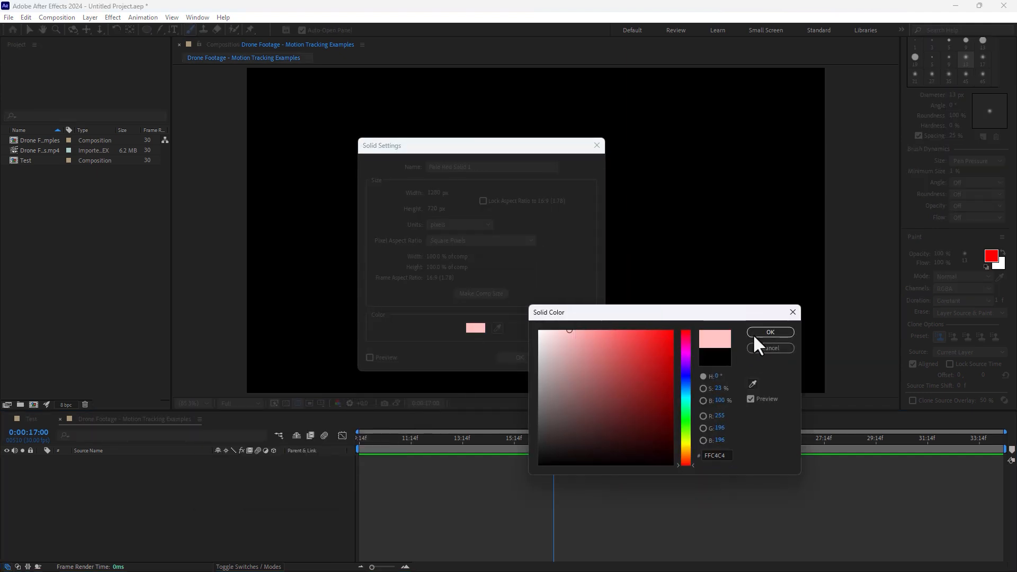
{"action": "left_click", "coordinate": [768, 333]}
{"action": "left_click", "coordinate": [519, 358]}
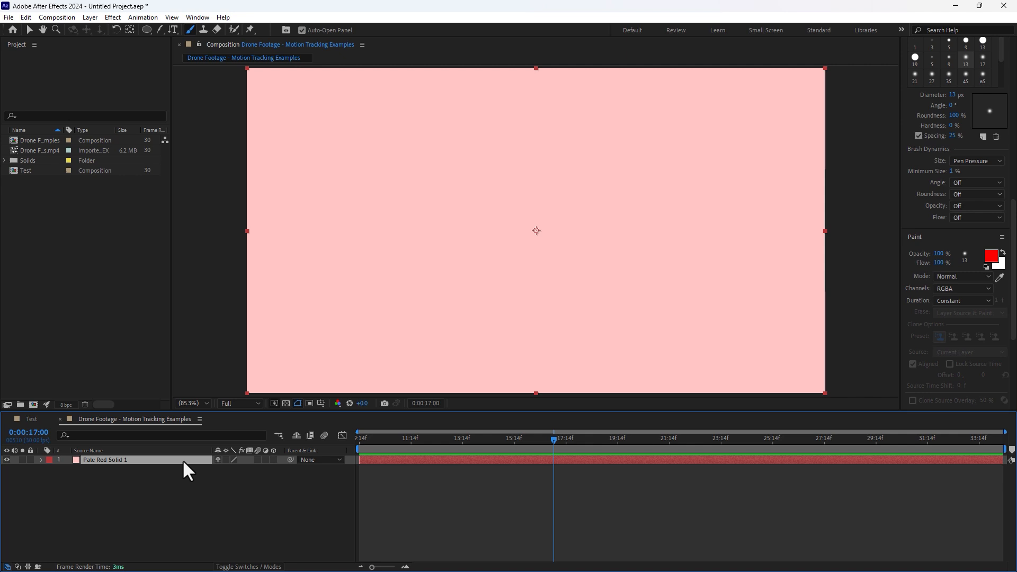
Paint a looping red brush stroke on the pale red solid in its Layer view, and show the solid's Effect Controls.
{"action": "double_click", "coordinate": [130, 461]}
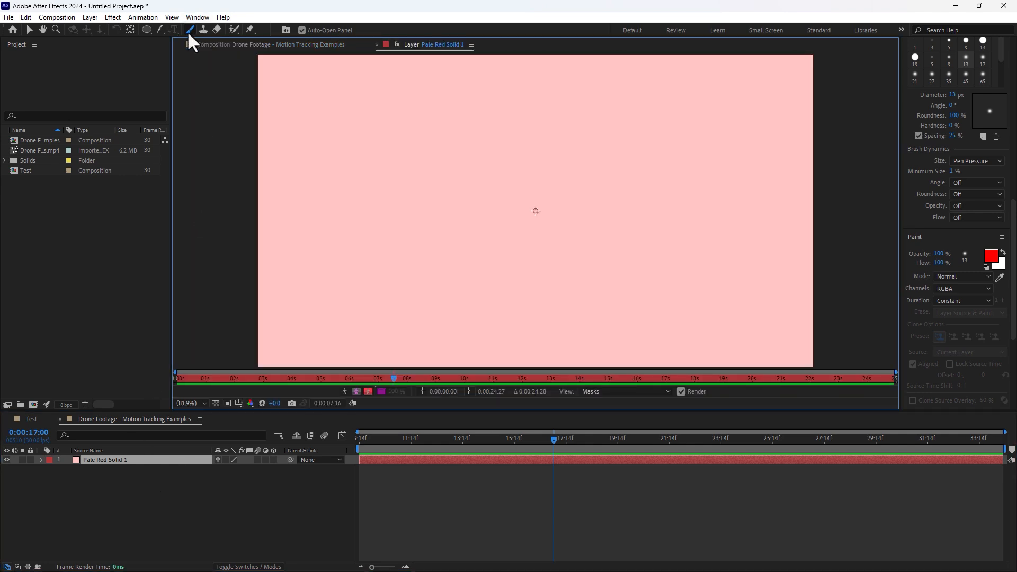
{"action": "mouse_move", "coordinate": [398, 121]}
{"action": "left_mouse_down"}
{"action": "mouse_move", "coordinate": [377, 134]}
{"action": "mouse_move", "coordinate": [382, 216]}
{"action": "mouse_move", "coordinate": [336, 240]}
{"action": "mouse_move", "coordinate": [364, 286]}
{"action": "mouse_move", "coordinate": [496, 239]}
{"action": "mouse_move", "coordinate": [567, 157]}
{"action": "mouse_move", "coordinate": [451, 112]}
{"action": "mouse_move", "coordinate": [384, 131]}
{"action": "left_mouse_up"}
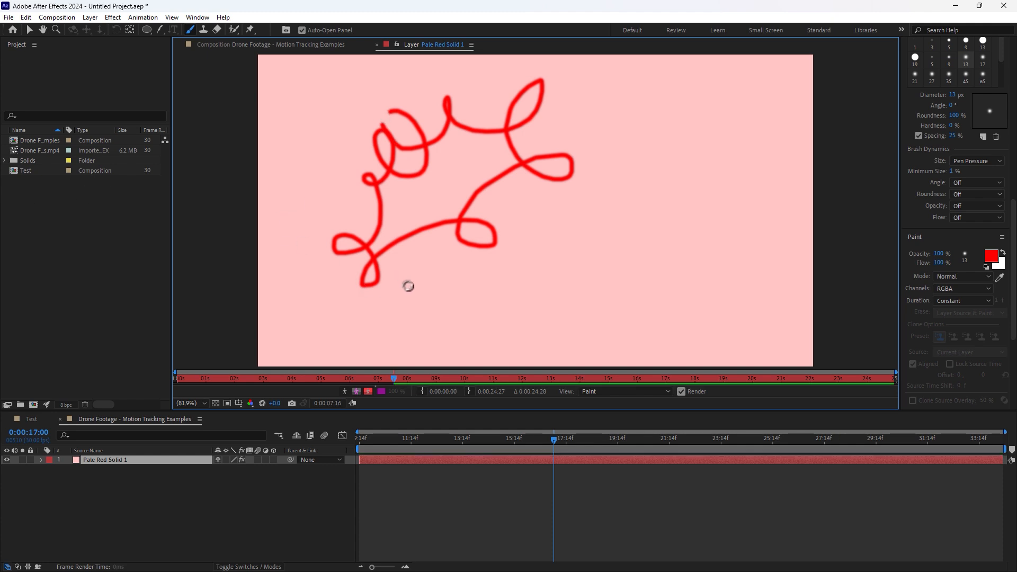
{"action": "left_click", "coordinate": [197, 18]}
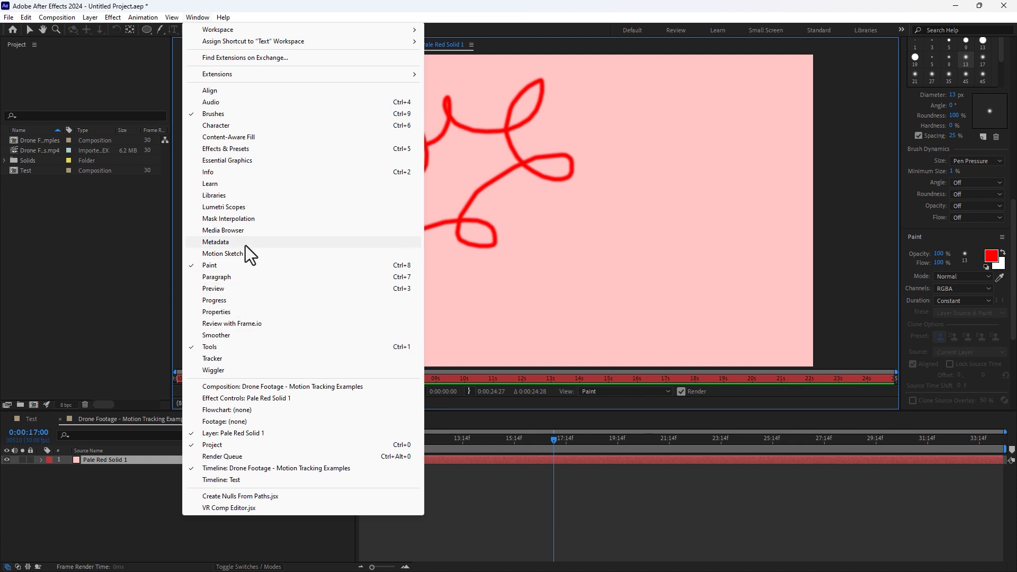
{"action": "left_click", "coordinate": [265, 398]}
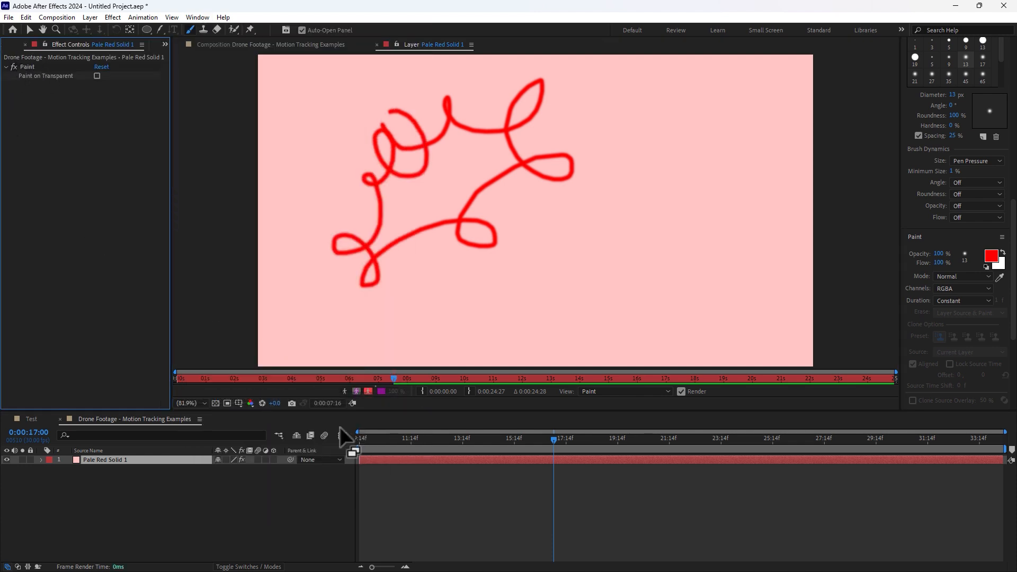
Return to the composition view and undo the red brush stroke on the pale red solid.
{"action": "left_click", "coordinate": [353, 401]}
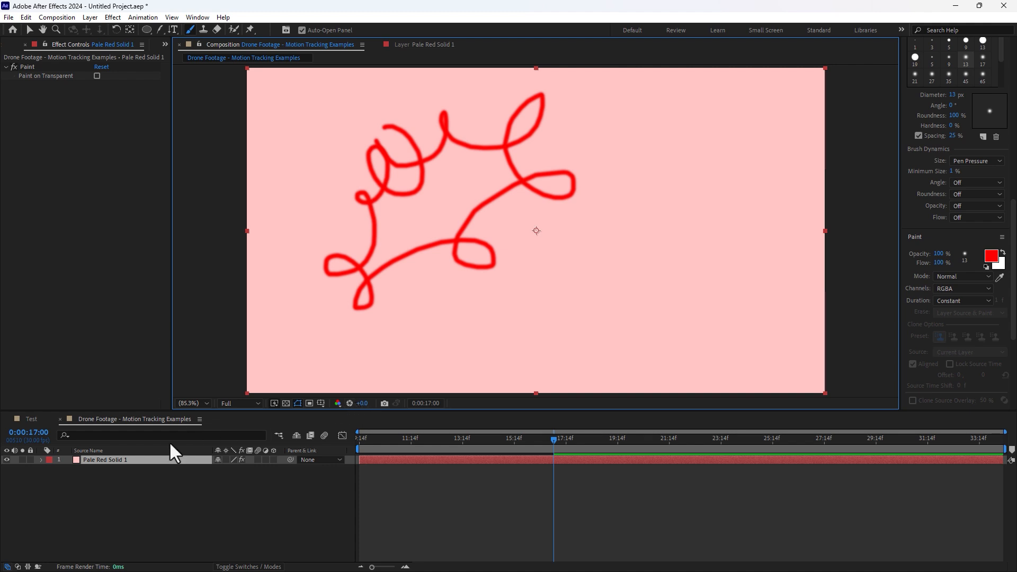
{"action": "left_click", "coordinate": [109, 460]}
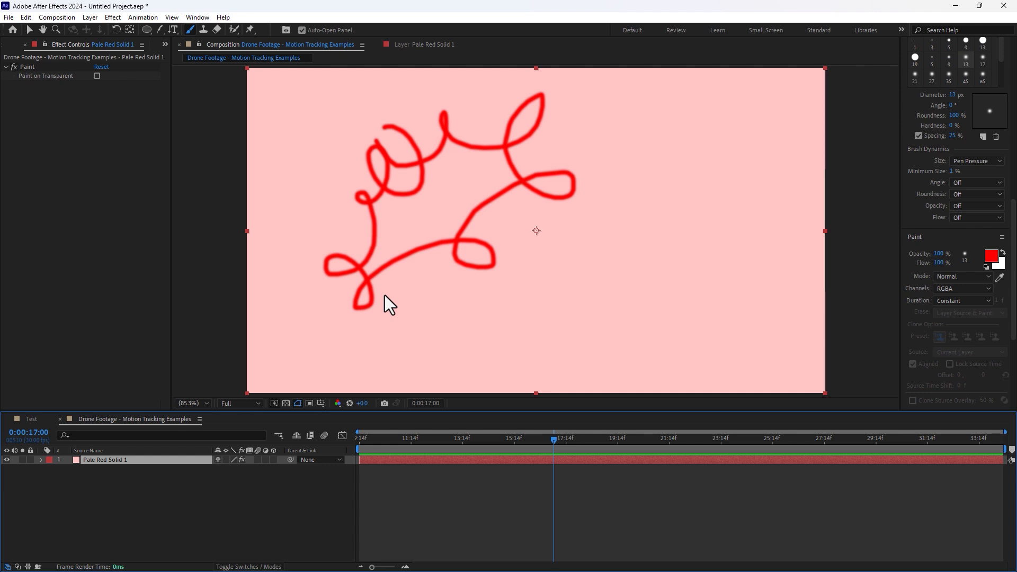
{"action": "key", "text": "ctrl+z"}
{"action": "key", "text": "ctrl+z"}
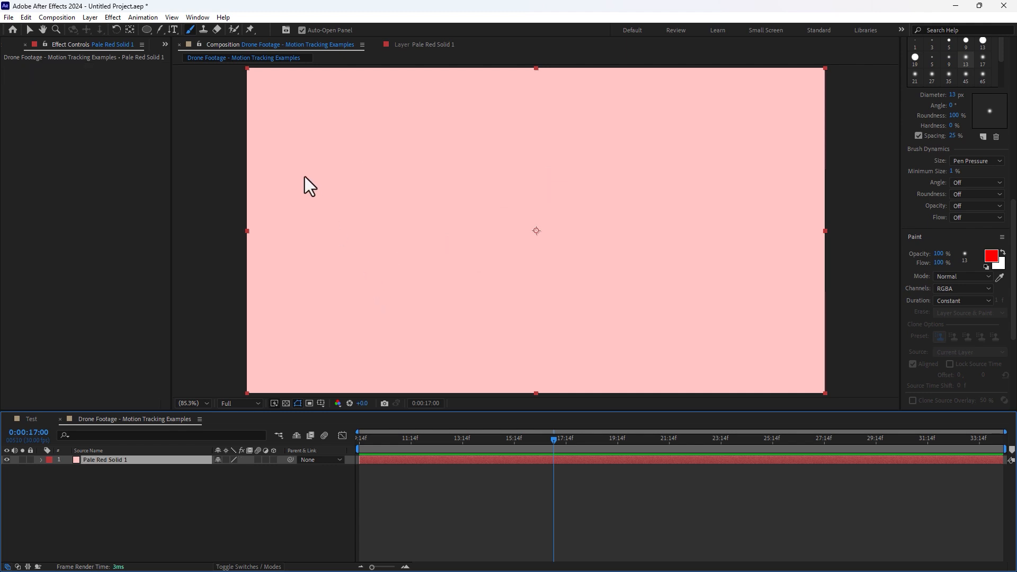
Choose the Clone Stamp Tool and create another new composition from the drone footage video.
{"action": "left_click", "coordinate": [202, 29]}
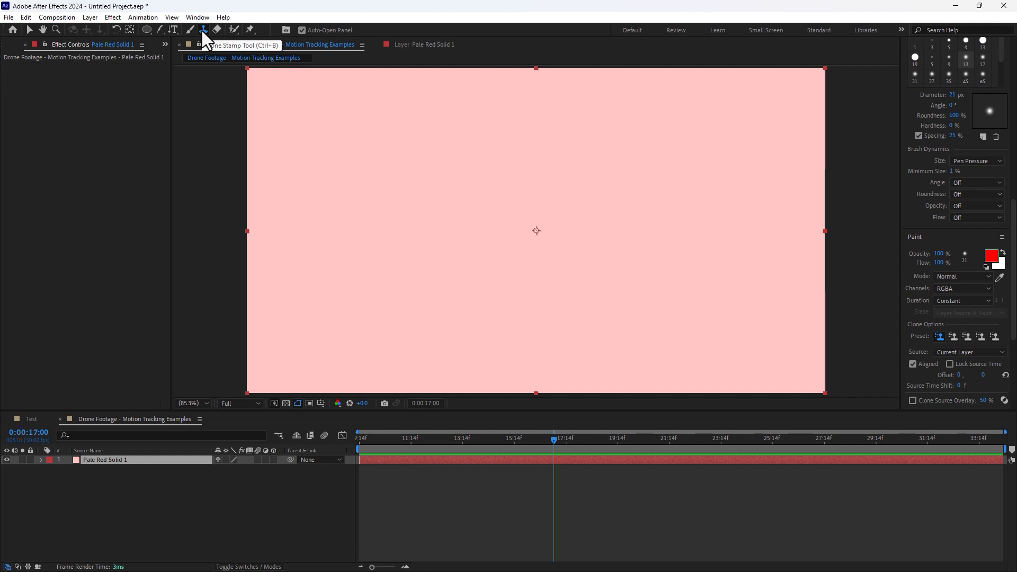
{"action": "left_click", "coordinate": [2, 46]}
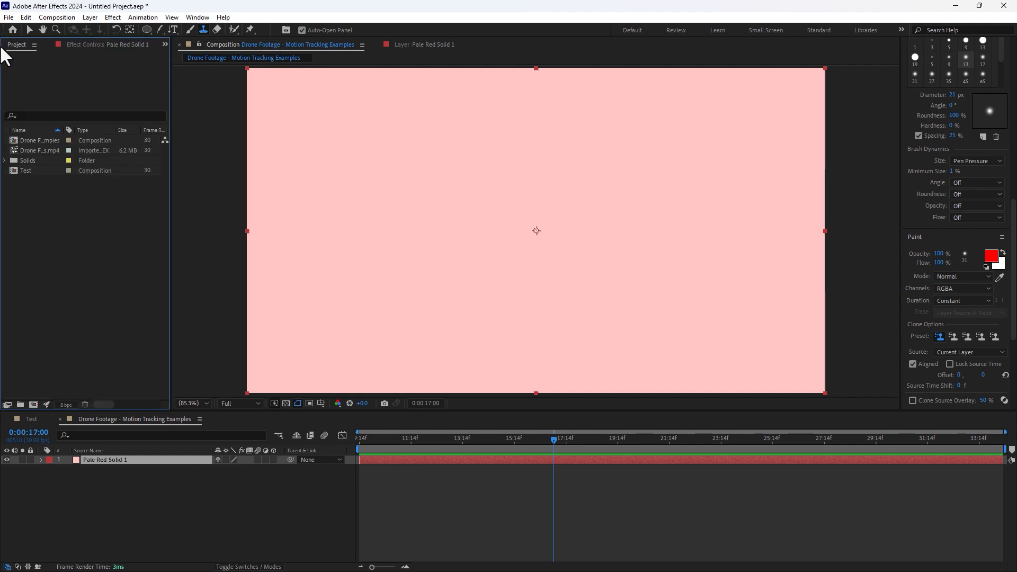
{"action": "left_click_drag", "start_coordinate": [39, 151], "coordinate": [34, 369]}
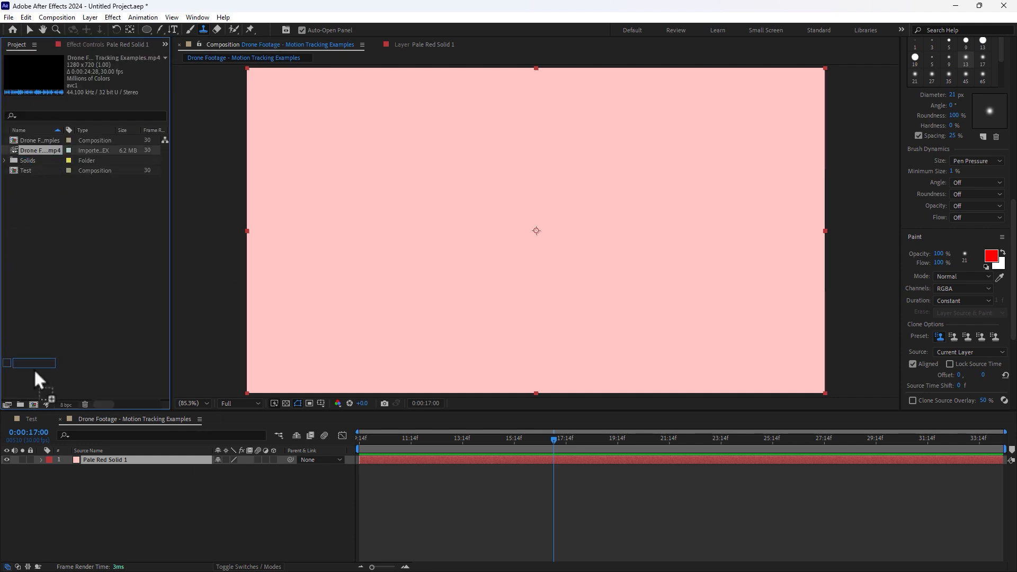
{"action": "left_click_drag", "start_coordinate": [31, 405], "coordinate": [31, 405]}
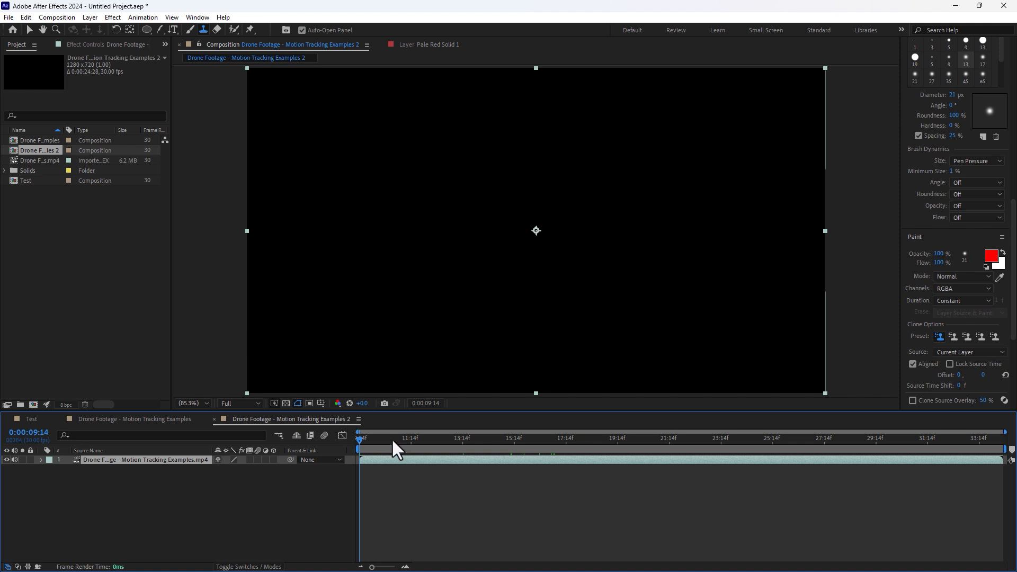
Go to the stadium shot at 0:00:15:09 and open the drone footage in its Layer view with the Clone Stamp Tool.
{"action": "left_click_drag", "start_coordinate": [393, 440], "coordinate": [510, 440]}
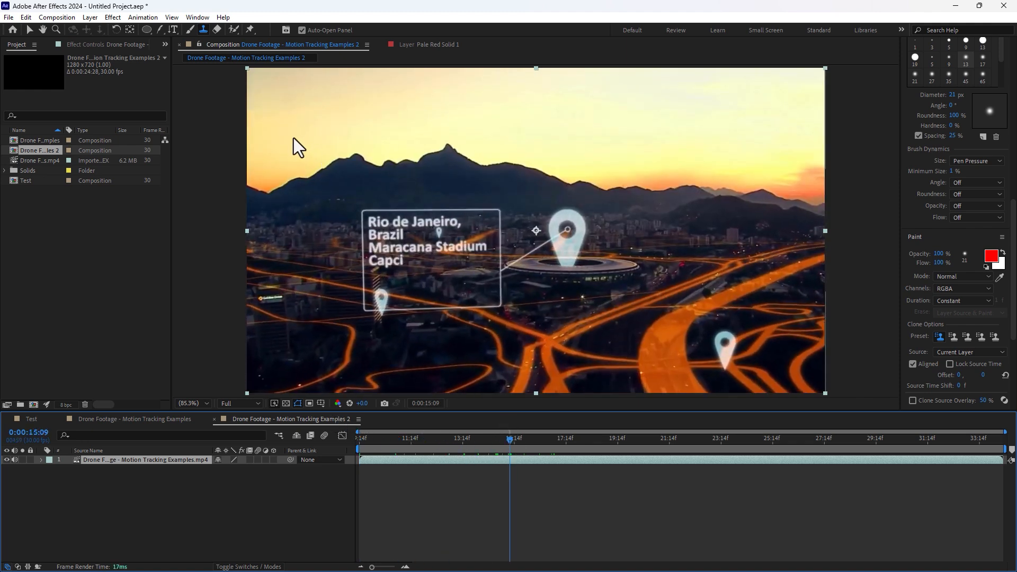
{"action": "double_click", "coordinate": [135, 459]}
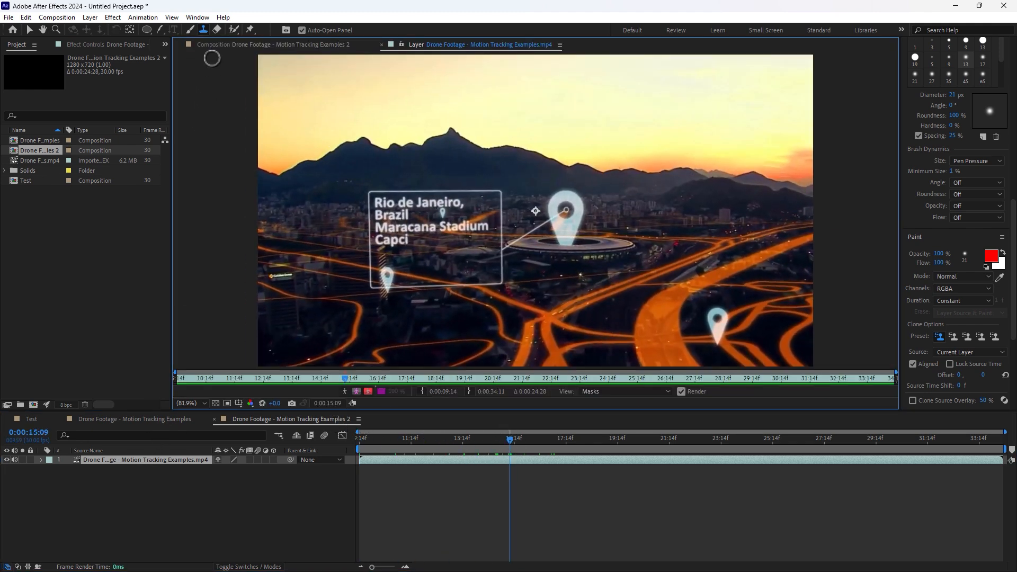
{"action": "left_click", "coordinate": [204, 29]}
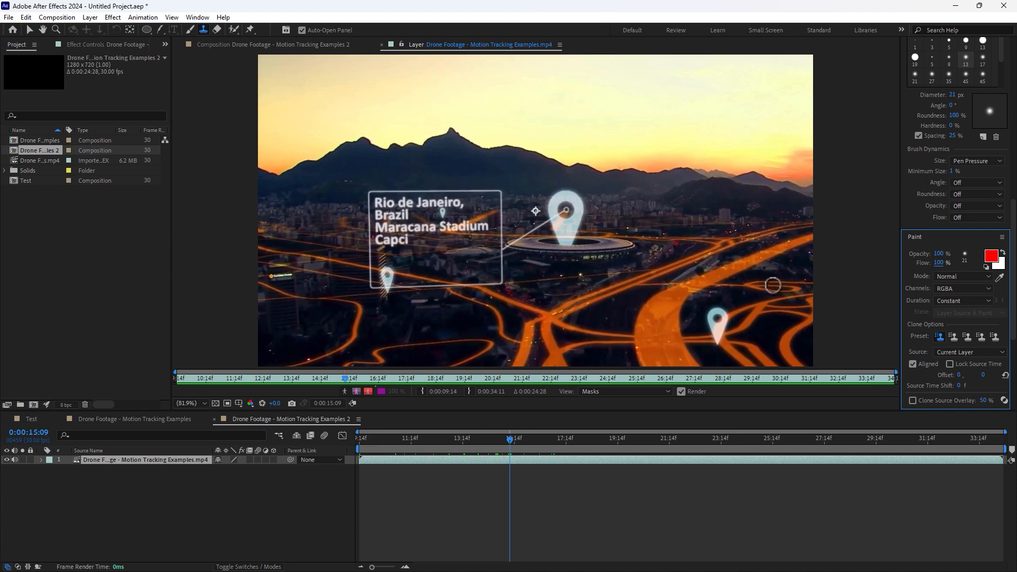
Undo the clone stamp strokes on the drone footage layer.
{"action": "key", "text": "ctrl+z"}
{"action": "key", "text": "ctrl+z"}
{"action": "key", "text": "ctrl+z"}
{"action": "key", "text": "ctrl+z"}
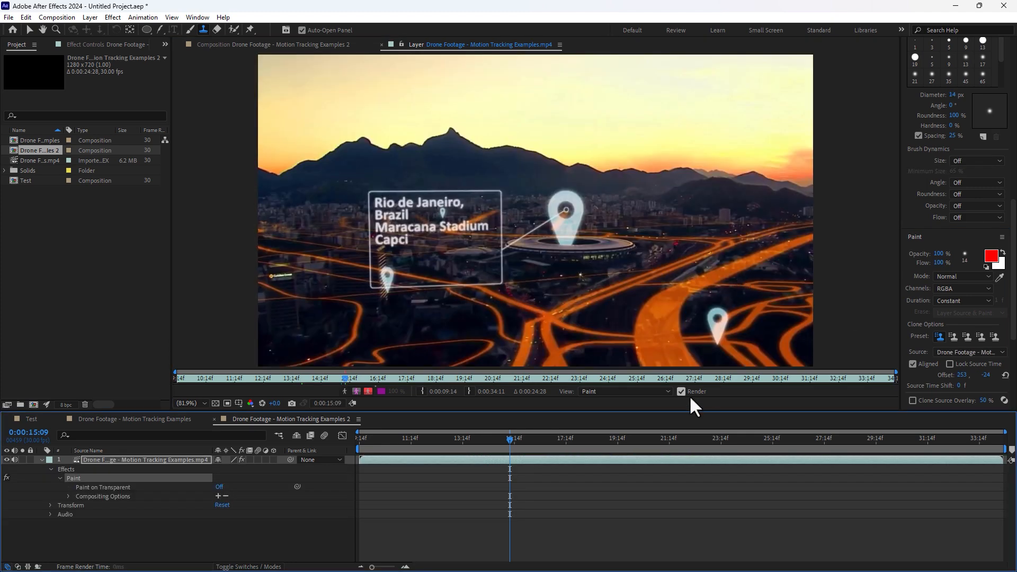
Set the clone brush diameter to 140 px and clone the stadium and its location pin onto the area right of the original.
{"action": "left_click", "coordinate": [103, 452]}
{"action": "left_click", "coordinate": [120, 458]}
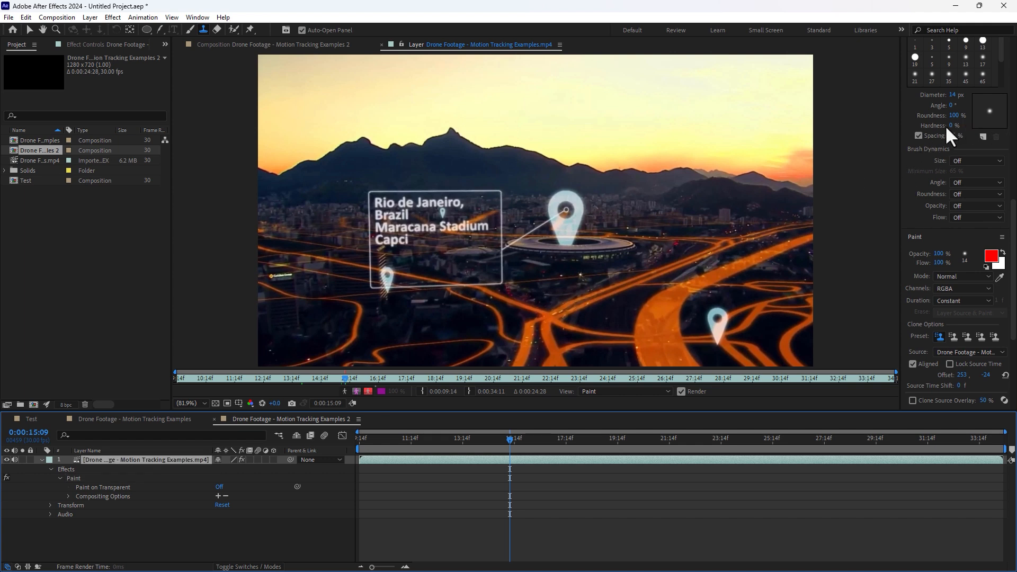
{"action": "mouse_move", "coordinate": [960, 102]}
{"action": "left_mouse_down"}
{"action": "mouse_move", "coordinate": [991, 103]}
{"action": "mouse_move", "coordinate": [967, 93]}
{"action": "mouse_move", "coordinate": [987, 92]}
{"action": "left_mouse_up"}
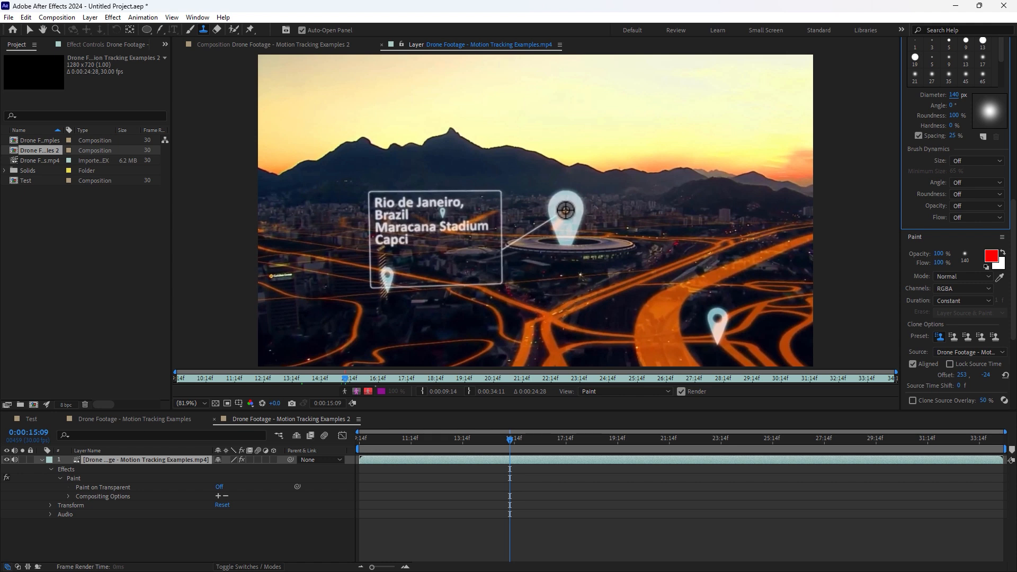
{"action": "left_click", "coordinate": [574, 216], "text": "alt"}
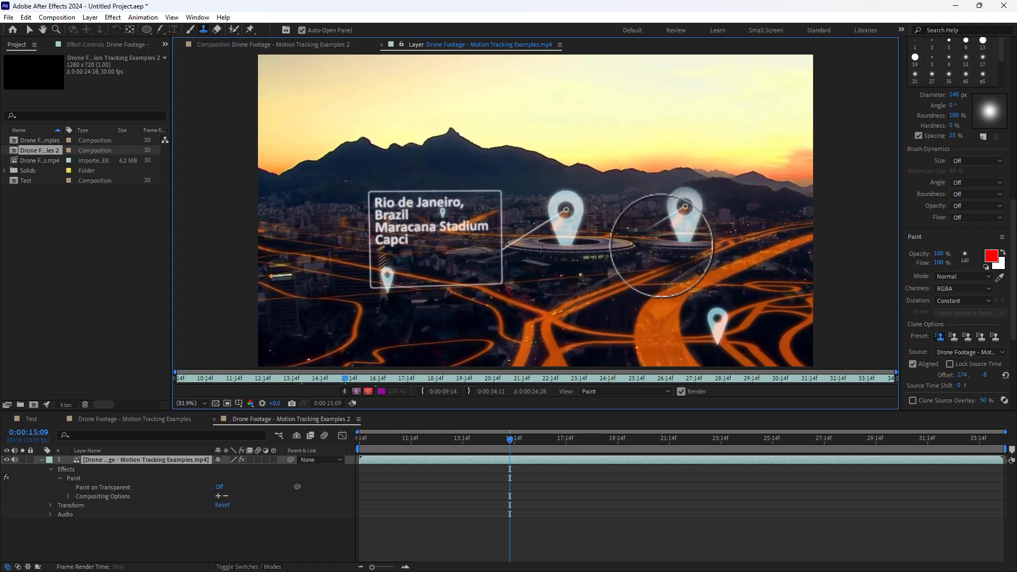
{"action": "left_click", "coordinate": [683, 218]}
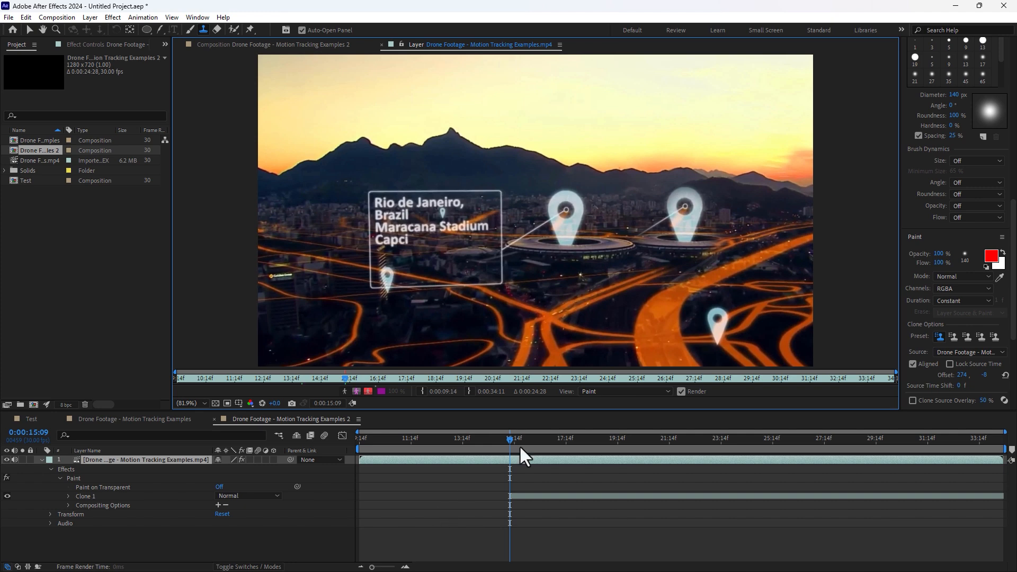
Erase the right part of the golf course shot at 0:00:20:27 with a 142 px Eraser brush in the Layer view.
{"action": "left_click_drag", "start_coordinate": [514, 443], "coordinate": [767, 403]}
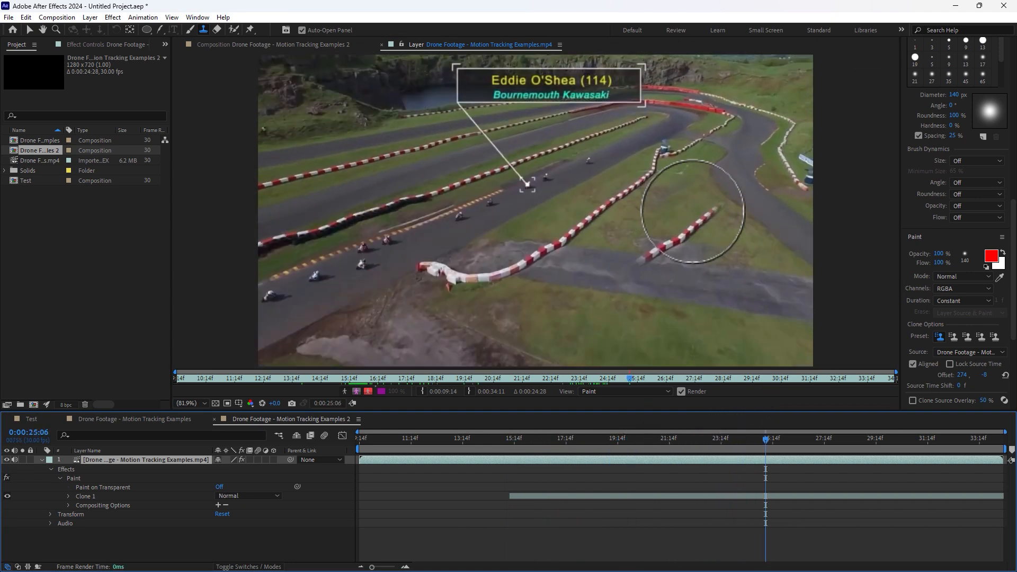
{"action": "left_click_drag", "start_coordinate": [761, 437], "coordinate": [654, 464]}
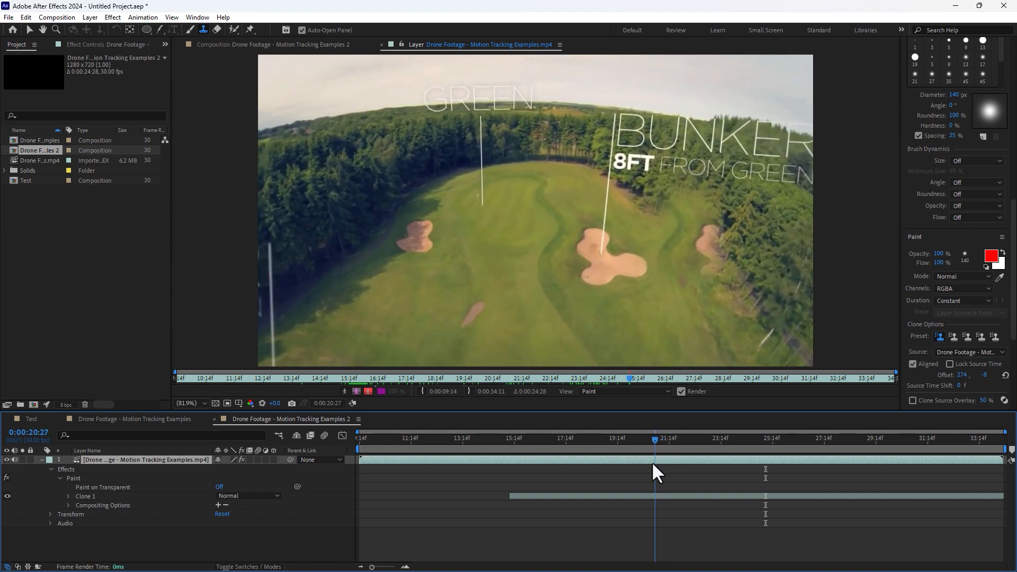
{"action": "left_click", "coordinate": [217, 30]}
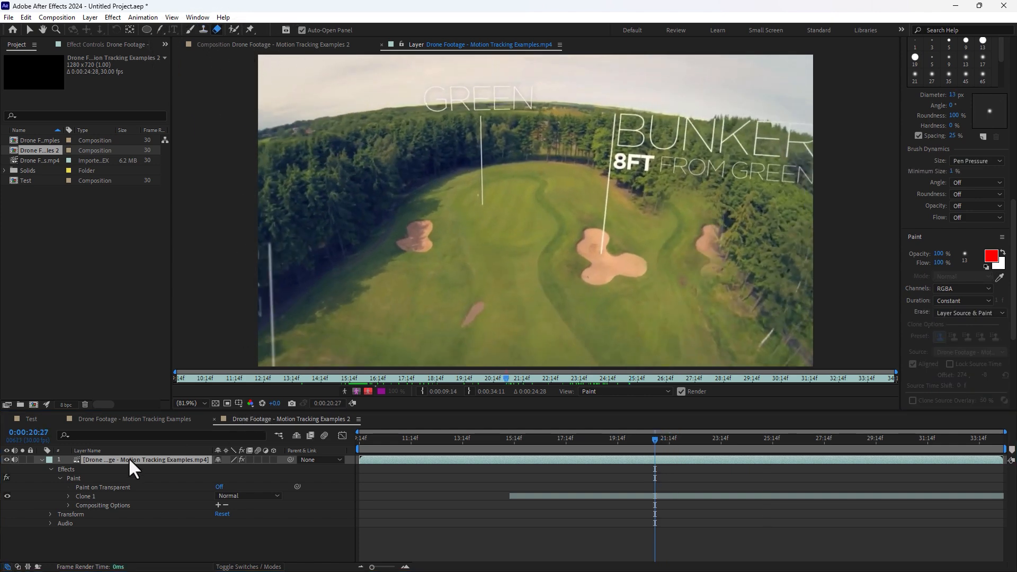
{"action": "left_click", "coordinate": [351, 402]}
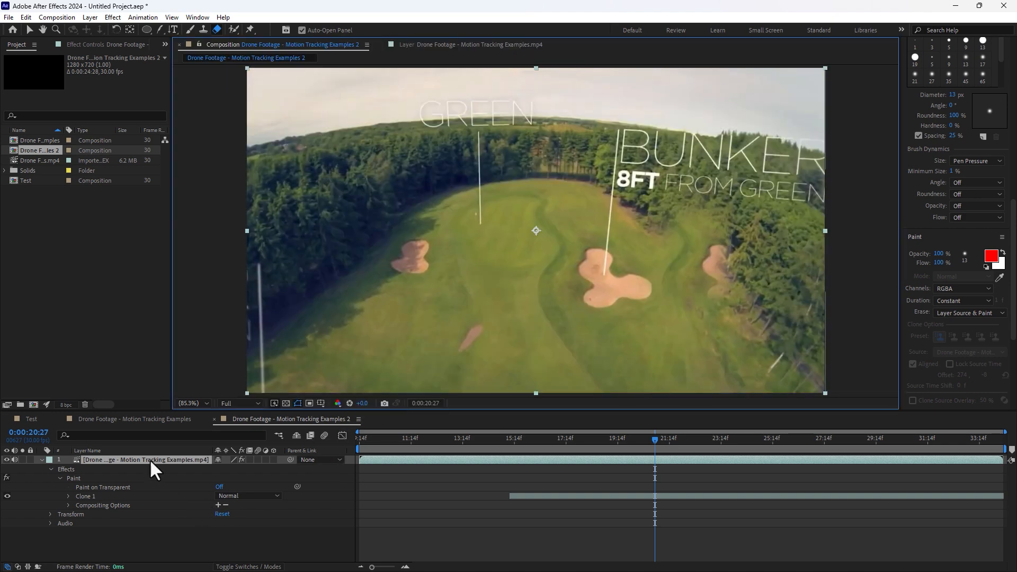
{"action": "double_click", "coordinate": [149, 459]}
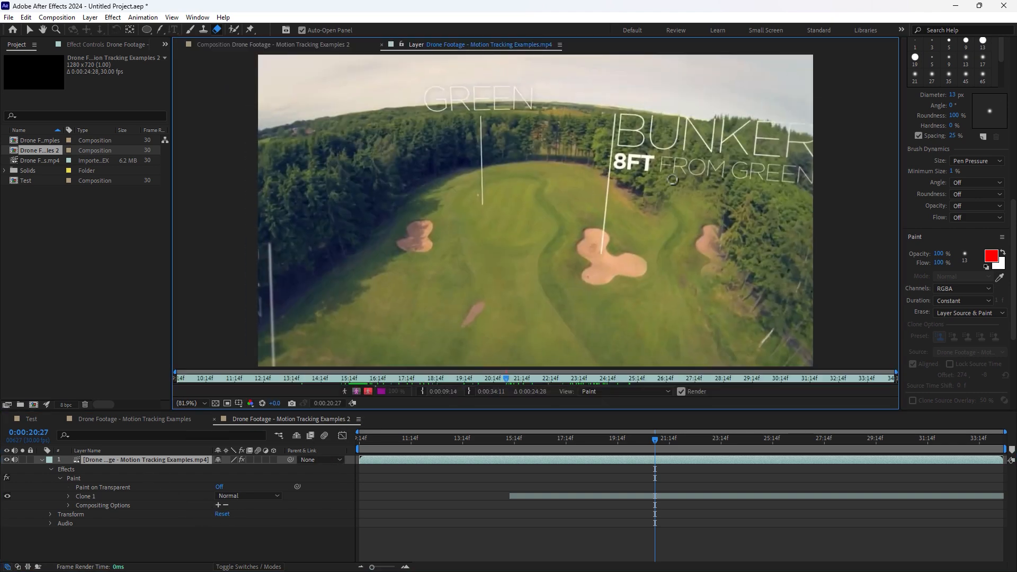
{"action": "left_click_drag", "start_coordinate": [954, 101], "coordinate": [982, 110]}
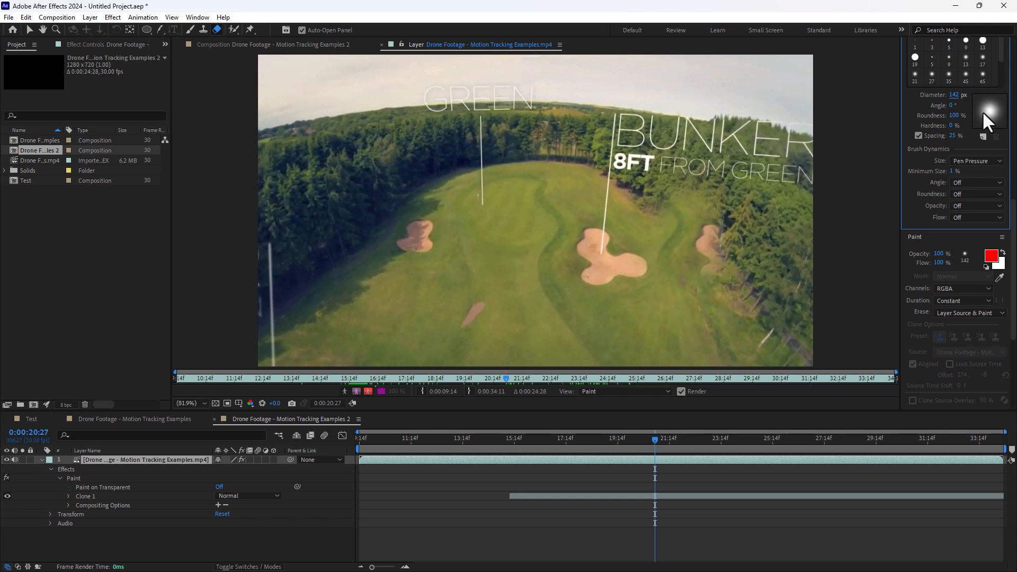
{"action": "mouse_move", "coordinate": [683, 185]}
{"action": "left_mouse_down"}
{"action": "mouse_move", "coordinate": [650, 230]}
{"action": "mouse_move", "coordinate": [658, 260]}
{"action": "mouse_move", "coordinate": [684, 212]}
{"action": "mouse_move", "coordinate": [692, 236]}
{"action": "mouse_move", "coordinate": [831, 27]}
{"action": "mouse_move", "coordinate": [768, 325]}
{"action": "mouse_move", "coordinate": [817, 261]}
{"action": "mouse_move", "coordinate": [682, 358]}
{"action": "mouse_move", "coordinate": [676, 427]}
{"action": "mouse_move", "coordinate": [726, 186]}
{"action": "mouse_move", "coordinate": [652, 257]}
{"action": "mouse_move", "coordinate": [672, 61]}
{"action": "mouse_move", "coordinate": [636, 418]}
{"action": "left_mouse_up"}
{"action": "left_click_drag", "start_coordinate": [643, 474], "coordinate": [635, 493]}
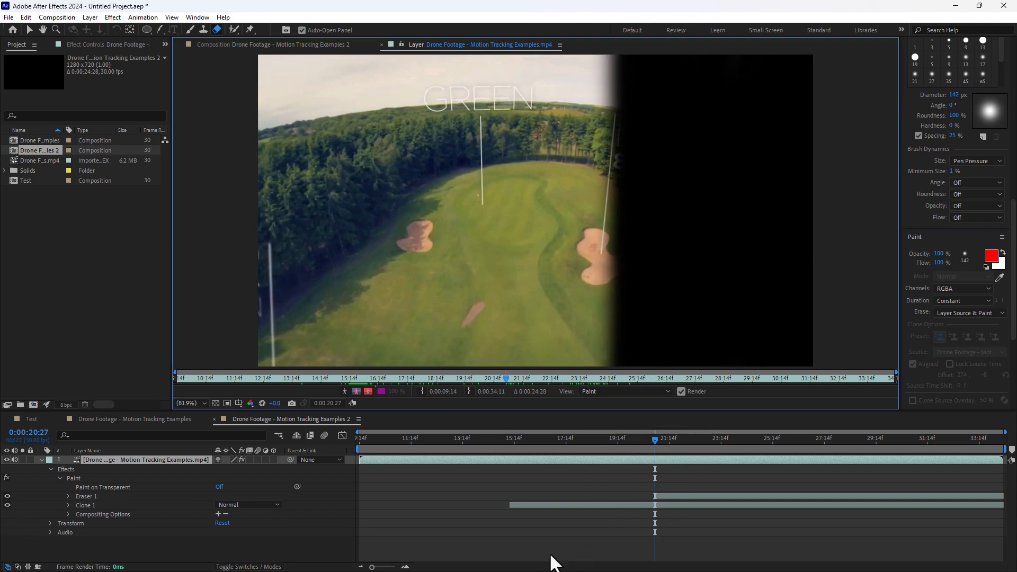
Return to the composition view and check the erased area against the transparency grid.
{"action": "left_click", "coordinate": [351, 402]}
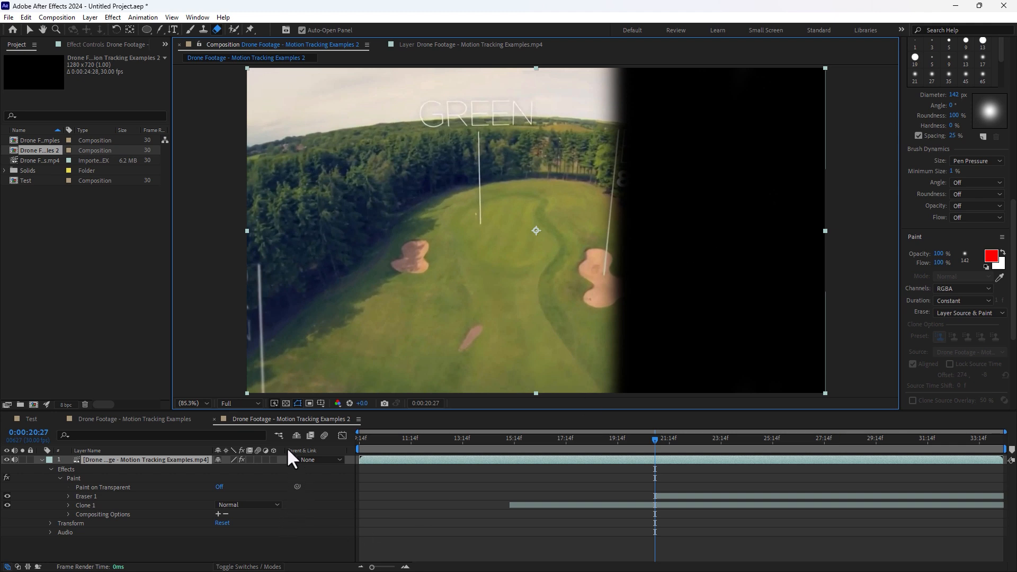
{"action": "left_click", "coordinate": [285, 403]}
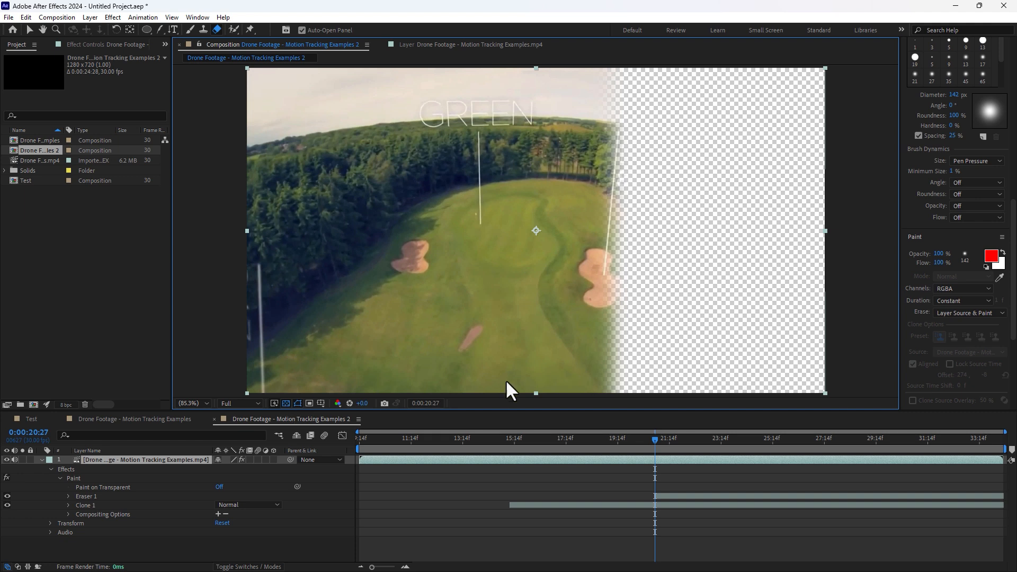
{"action": "left_click", "coordinate": [277, 404]}
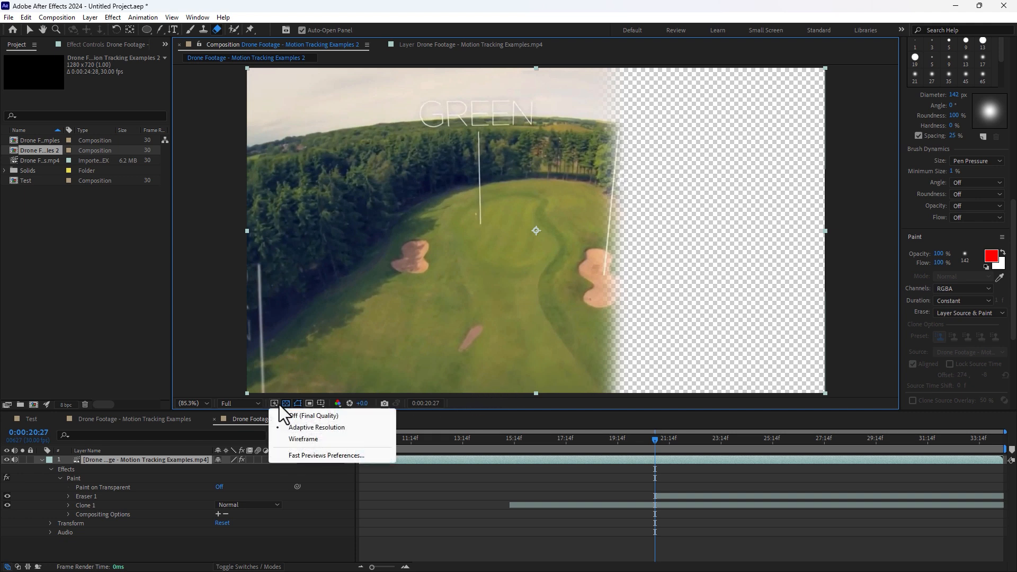
{"action": "left_click", "coordinate": [285, 403]}
Create another composition from the drone footage video and open its layer at the 360South logo frame, 0:00:11:22, for roto brushing.
{"action": "left_click", "coordinate": [234, 26]}
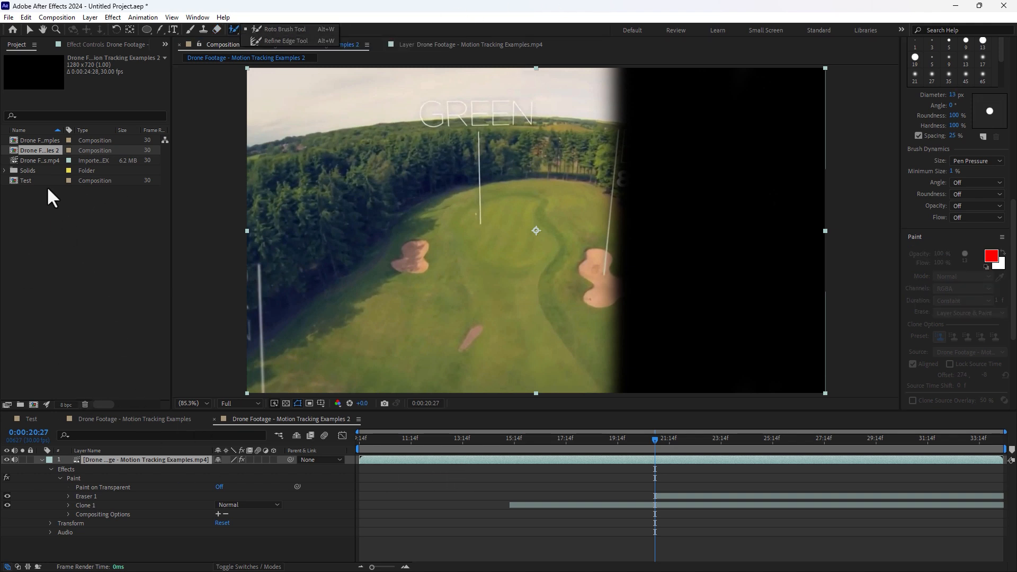
{"action": "left_click_drag", "start_coordinate": [43, 154], "coordinate": [33, 405]}
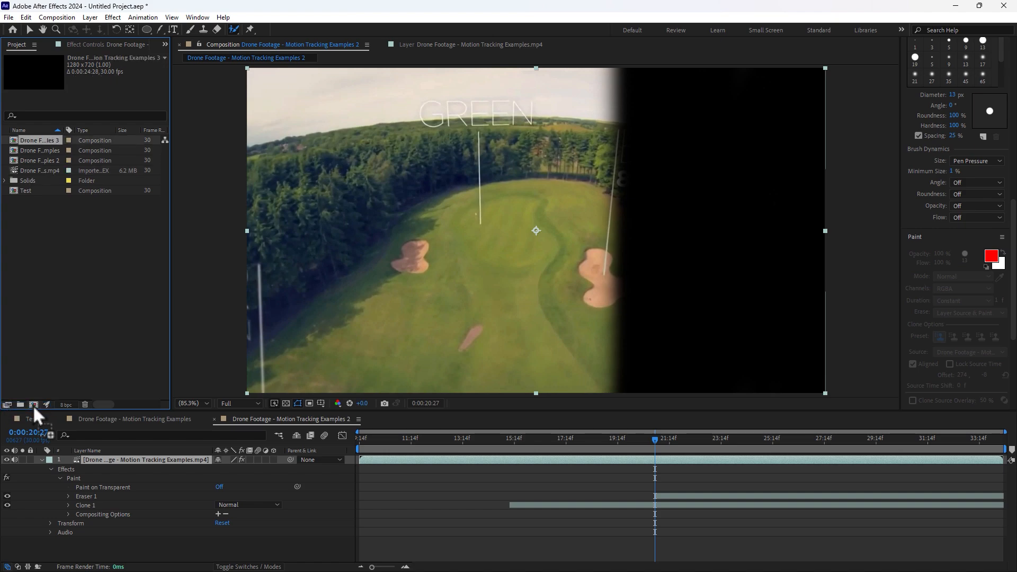
{"action": "left_click_drag", "start_coordinate": [448, 444], "coordinate": [970, 365]}
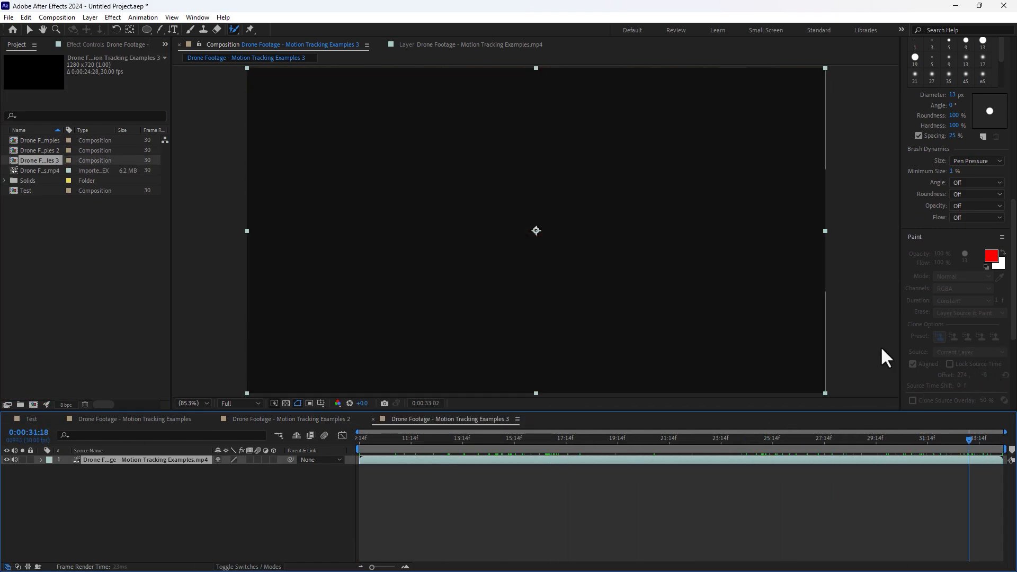
{"action": "left_click_drag", "start_coordinate": [822, 438], "coordinate": [418, 450]}
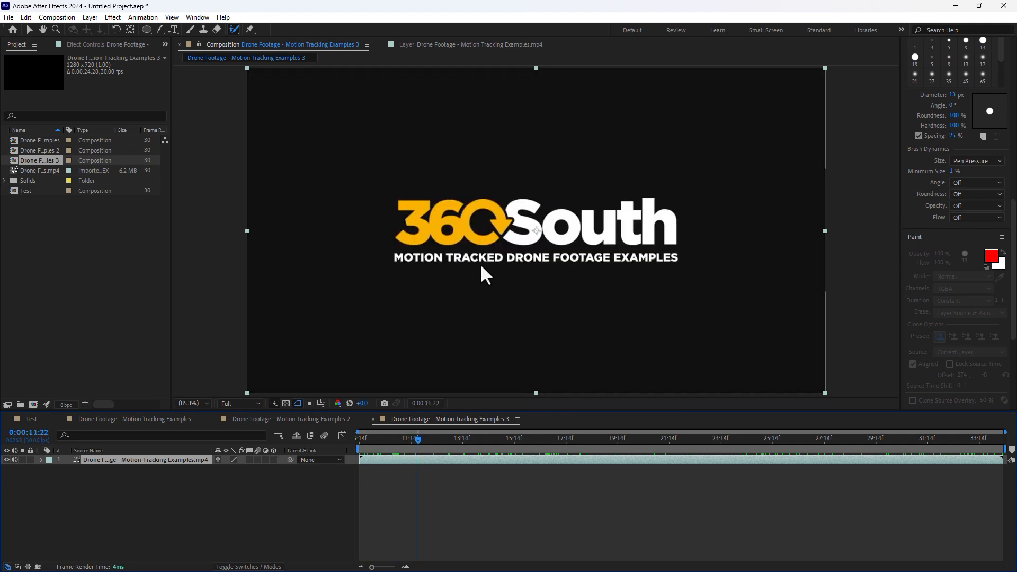
{"action": "scroll", "coordinate": [504, 201], "scroll_direction": "up", "scroll_amount": 1}
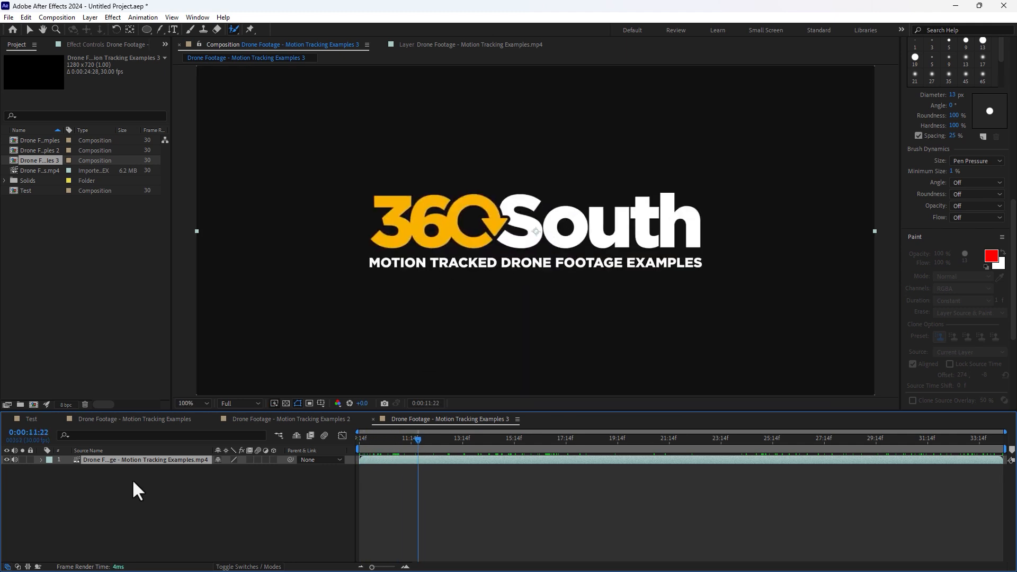
{"action": "double_click", "coordinate": [133, 459]}
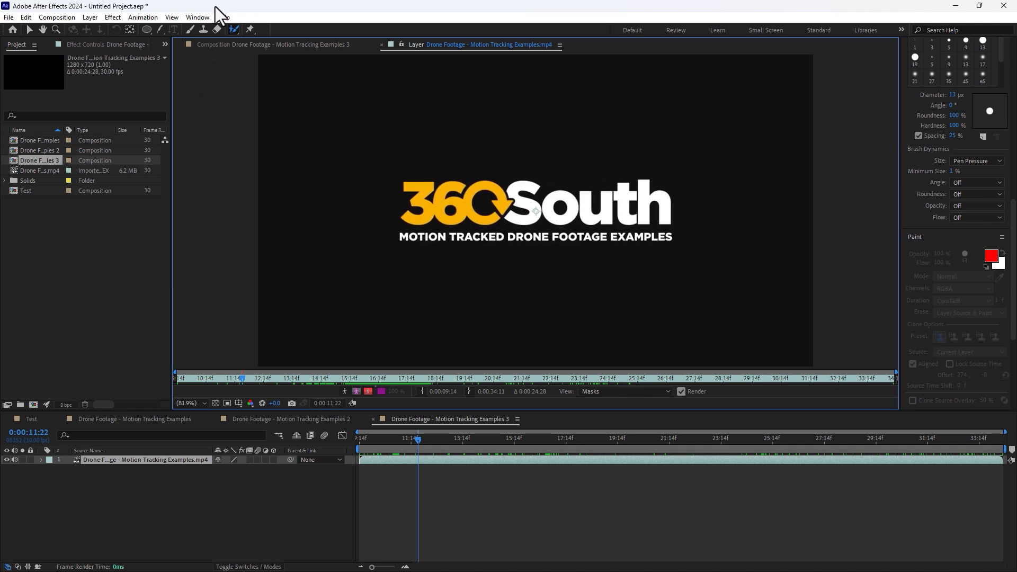
Isolate the 360South lettering with the Roto Brush Tool, excluding the tagline, and check the cutout against the transparency grid in the composition view.
{"action": "mouse_move", "coordinate": [408, 183]}
{"action": "left_mouse_down"}
{"action": "mouse_move", "coordinate": [433, 184]}
{"action": "mouse_move", "coordinate": [420, 197]}
{"action": "mouse_move", "coordinate": [430, 225]}
{"action": "left_mouse_up"}
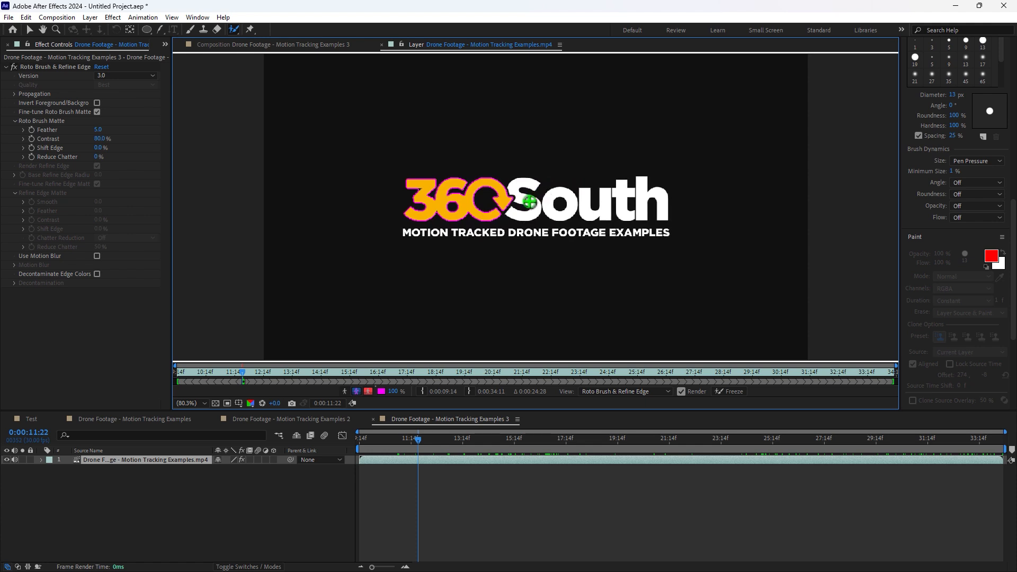
{"action": "left_click_drag", "start_coordinate": [532, 209], "coordinate": [621, 209]}
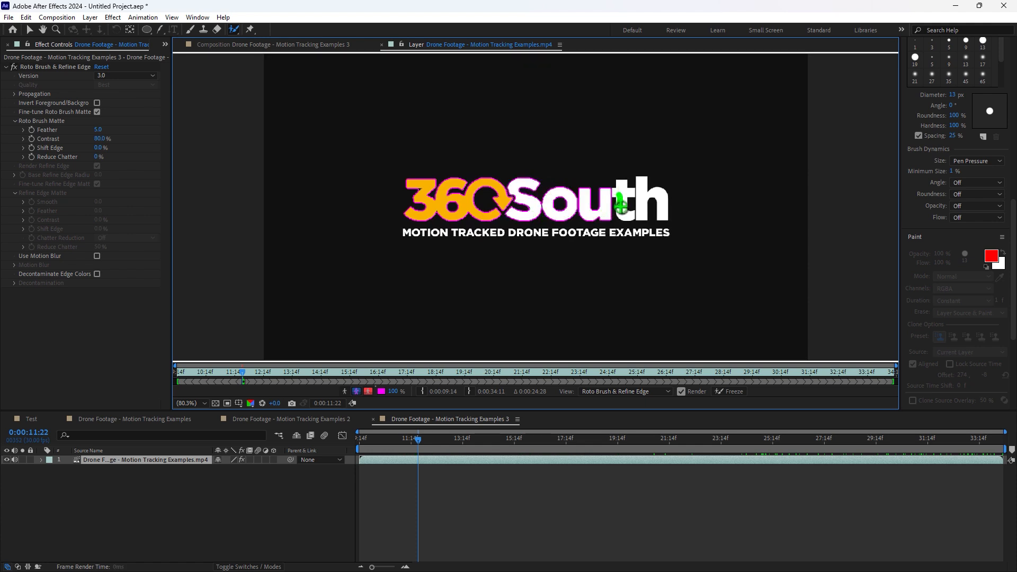
{"action": "left_click", "coordinate": [641, 195]}
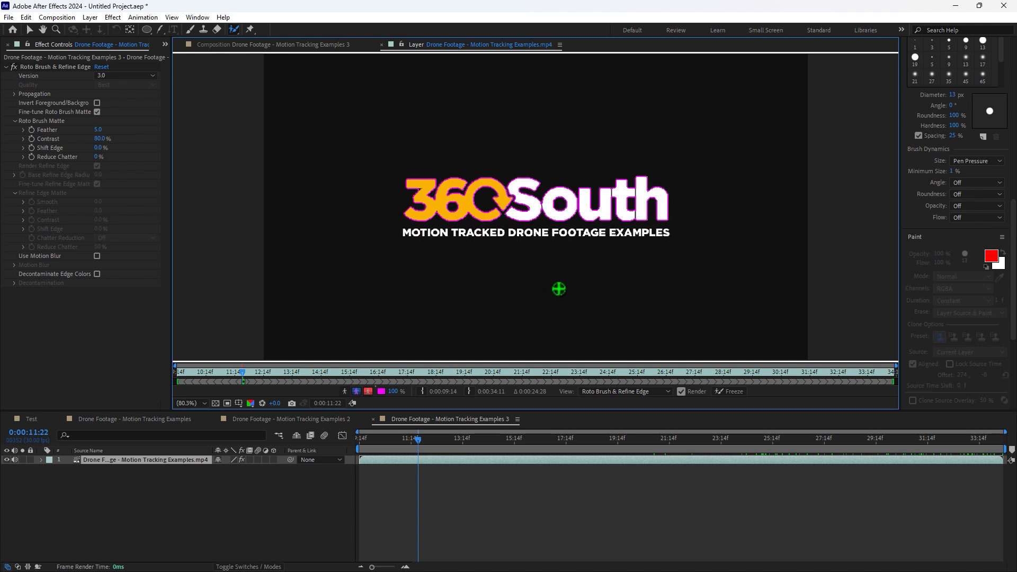
{"action": "left_click", "coordinate": [353, 400]}
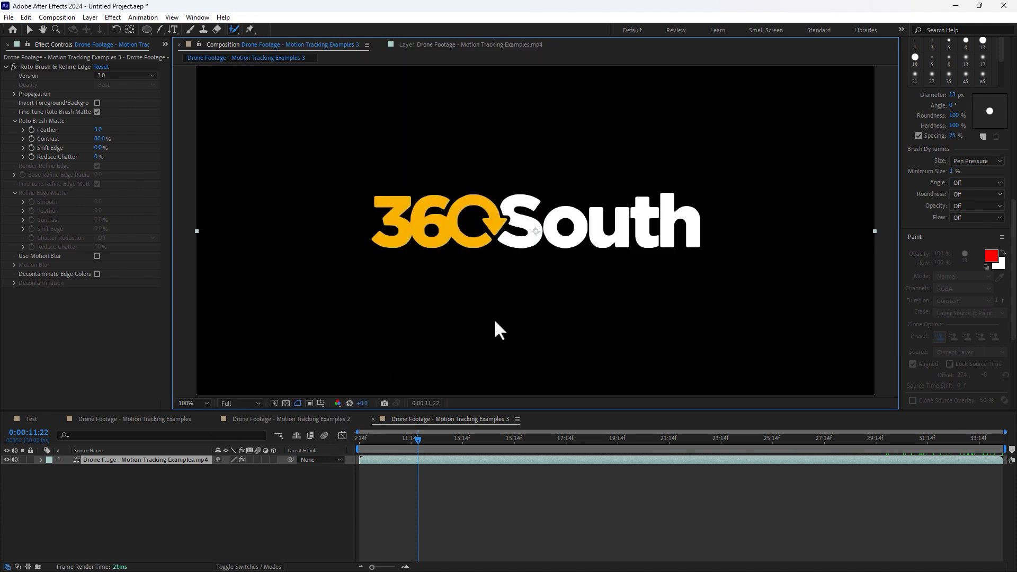
{"action": "left_click", "coordinate": [286, 403]}
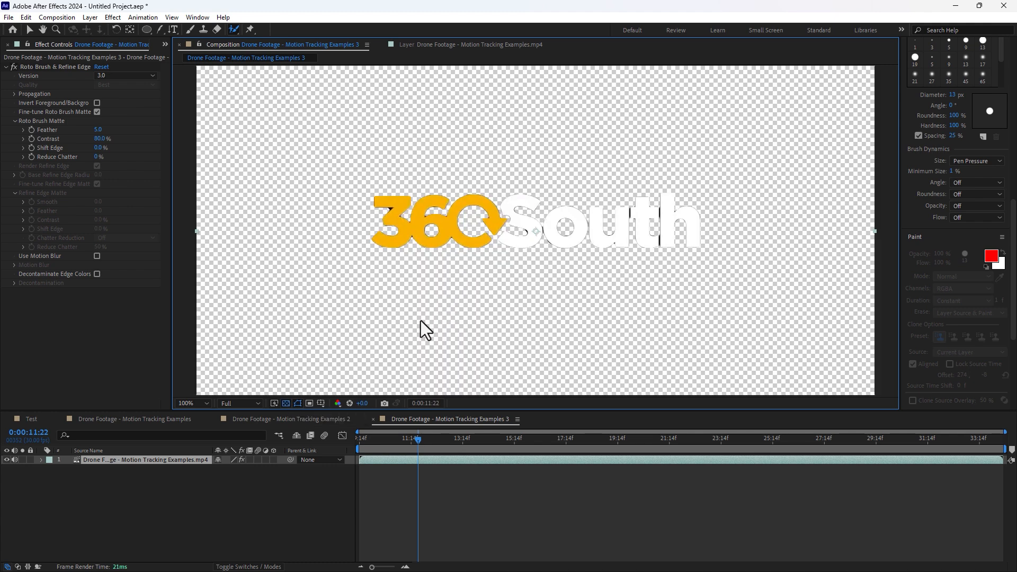
{"action": "left_click", "coordinate": [286, 403]}
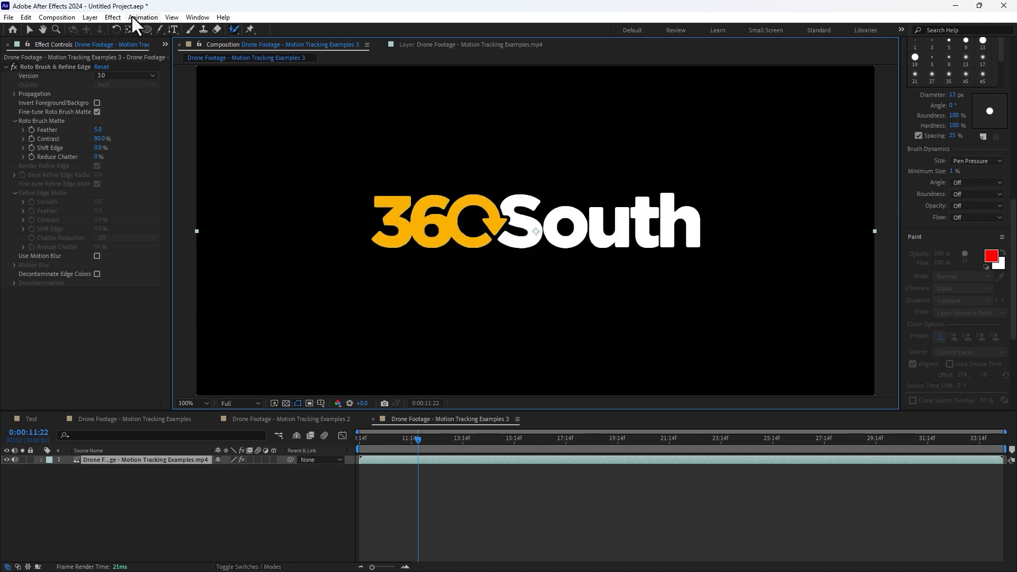
Place puppet pins on the 360 part, on the S and on the t of the 360South logo.
{"action": "left_click", "coordinate": [250, 29]}
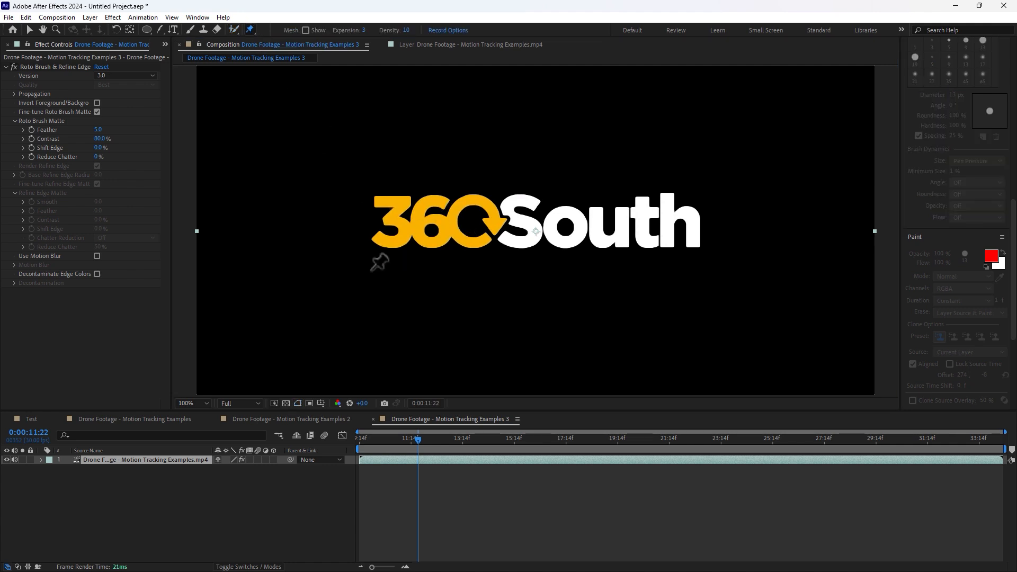
{"action": "left_click", "coordinate": [440, 218]}
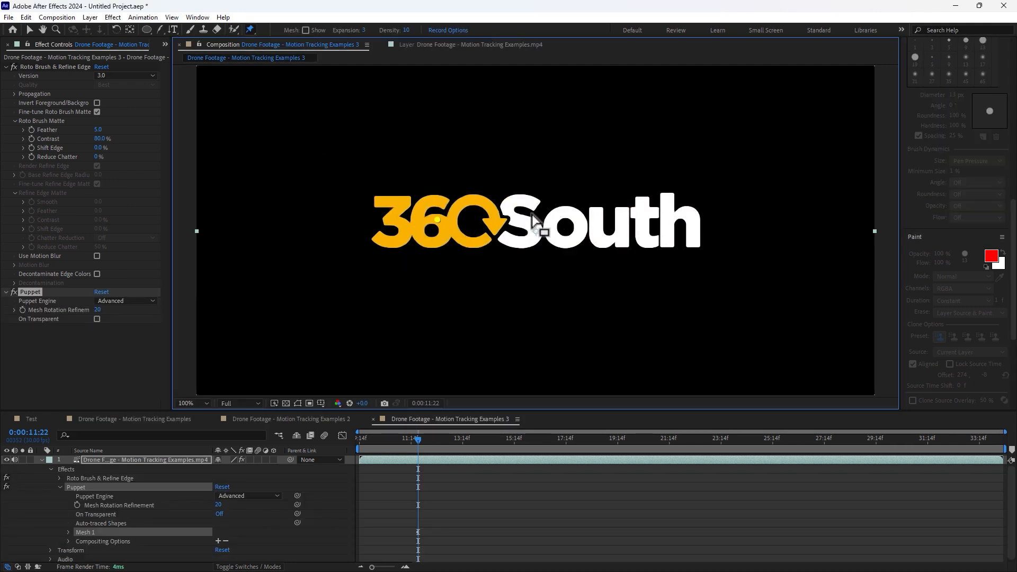
{"action": "left_click", "coordinate": [524, 222]}
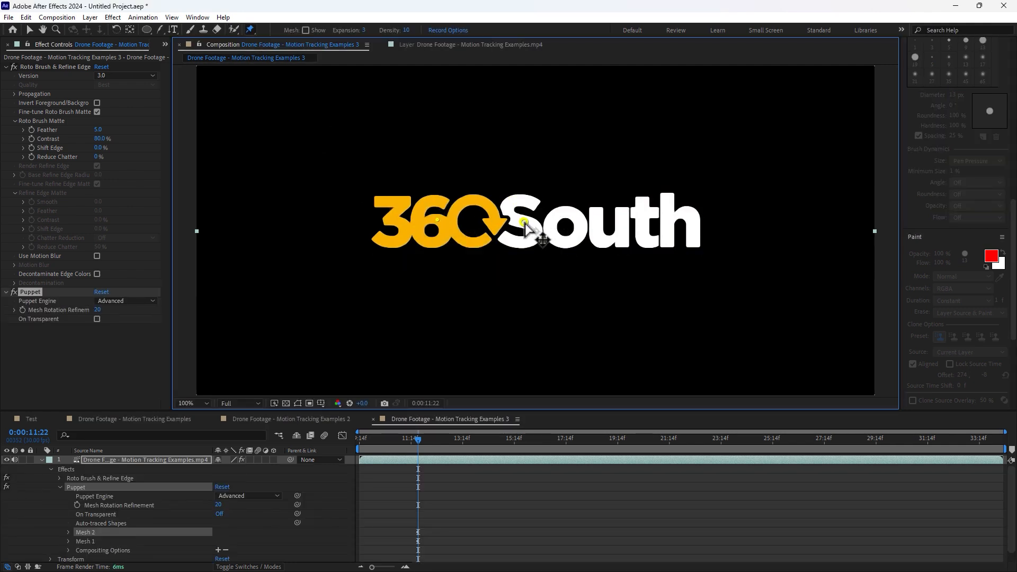
{"action": "left_click", "coordinate": [638, 216]}
Move the puppet pins to bend the word South and shift the 360 part away to the lower left.
{"action": "left_click_drag", "start_coordinate": [640, 217], "coordinate": [611, 227]}
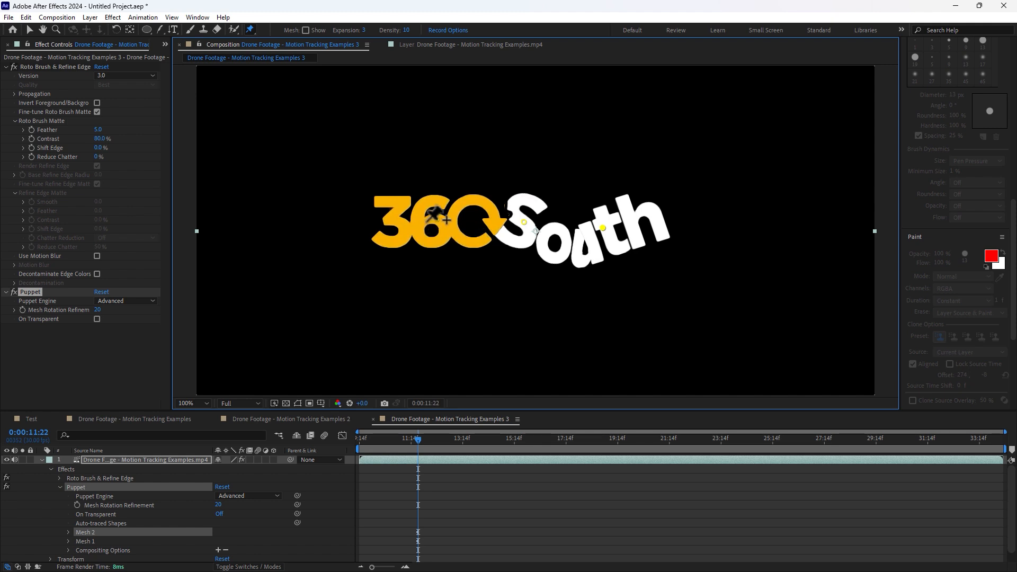
{"action": "left_click_drag", "start_coordinate": [438, 220], "coordinate": [373, 236]}
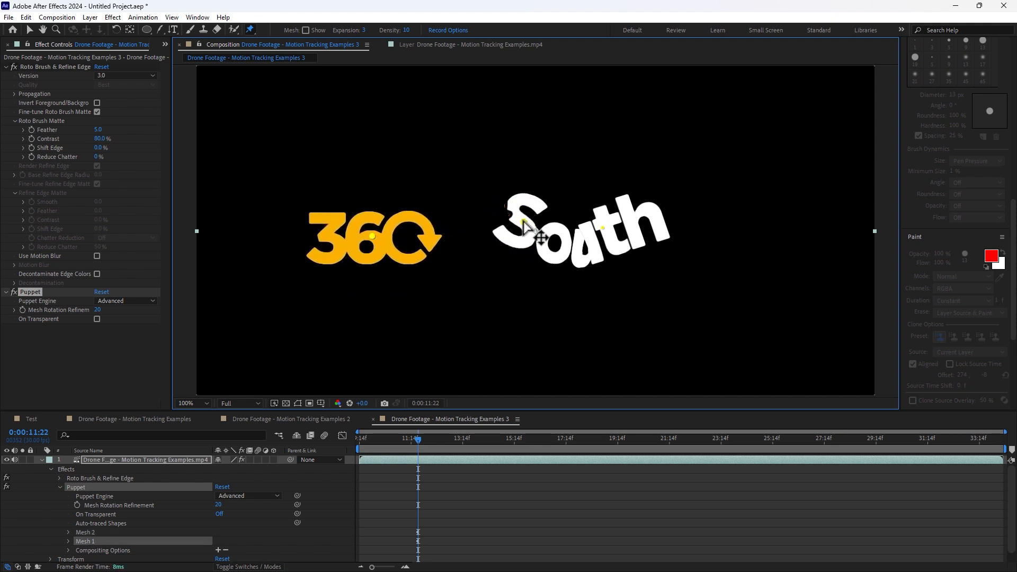
{"action": "mouse_move", "coordinate": [523, 223]}
{"action": "left_mouse_down"}
{"action": "mouse_move", "coordinate": [522, 255]}
{"action": "mouse_move", "coordinate": [602, 306]}
{"action": "mouse_move", "coordinate": [686, 276]}
{"action": "mouse_move", "coordinate": [567, 130]}
{"action": "mouse_move", "coordinate": [631, 120]}
{"action": "mouse_move", "coordinate": [704, 300]}
{"action": "mouse_move", "coordinate": [763, 236]}
{"action": "mouse_move", "coordinate": [518, 273]}
{"action": "mouse_move", "coordinate": [488, 216]}
{"action": "mouse_move", "coordinate": [538, 225]}
{"action": "mouse_move", "coordinate": [515, 223]}
{"action": "left_mouse_up"}
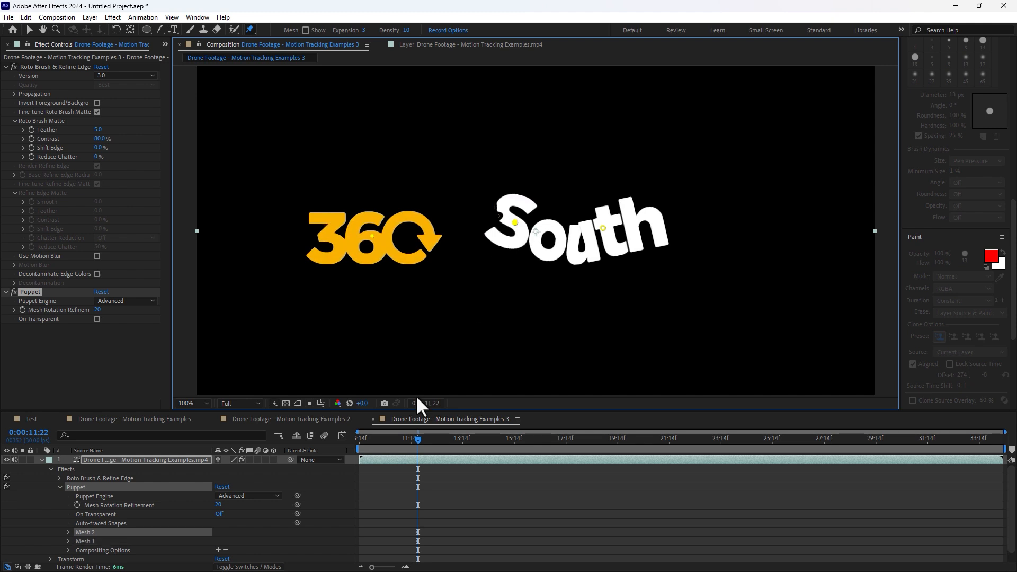